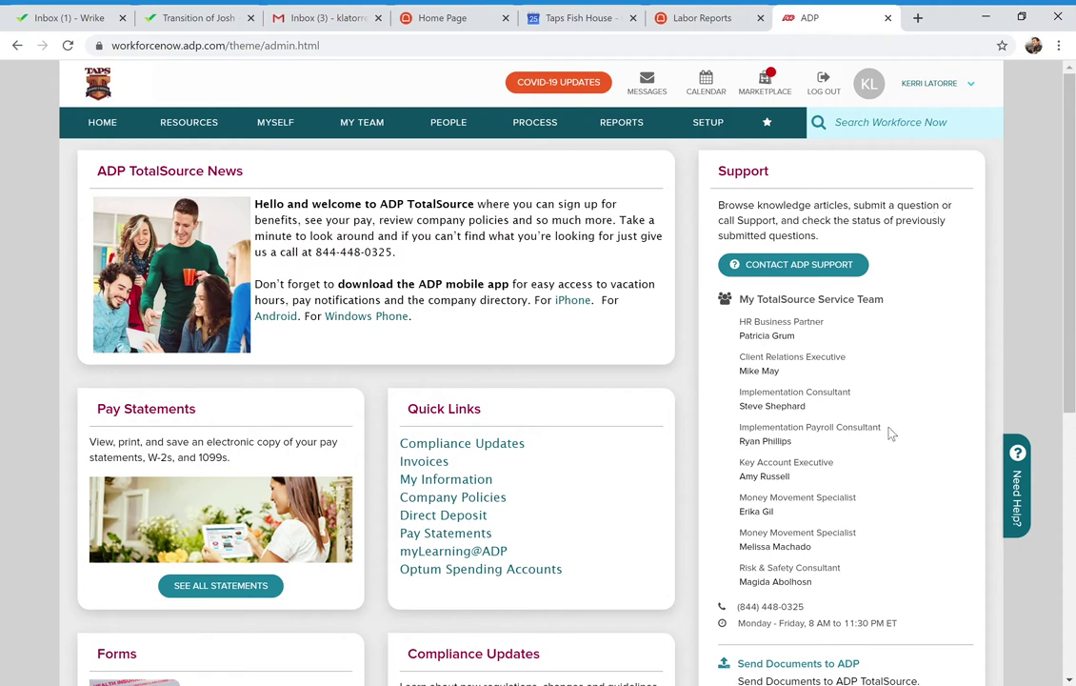
Scroll the TotalSource home page and open the Send Documents to ADP form
scroll(888, 433, "down", 2)
scroll(888, 433, "down", 5)
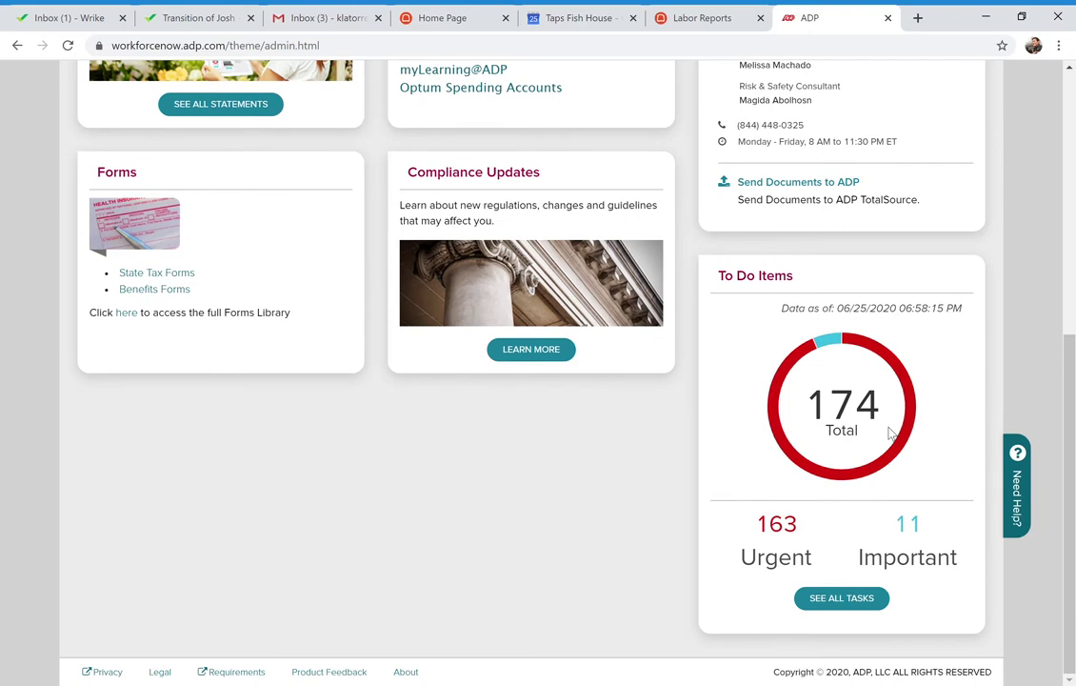
scroll(889, 433, "up", 3)
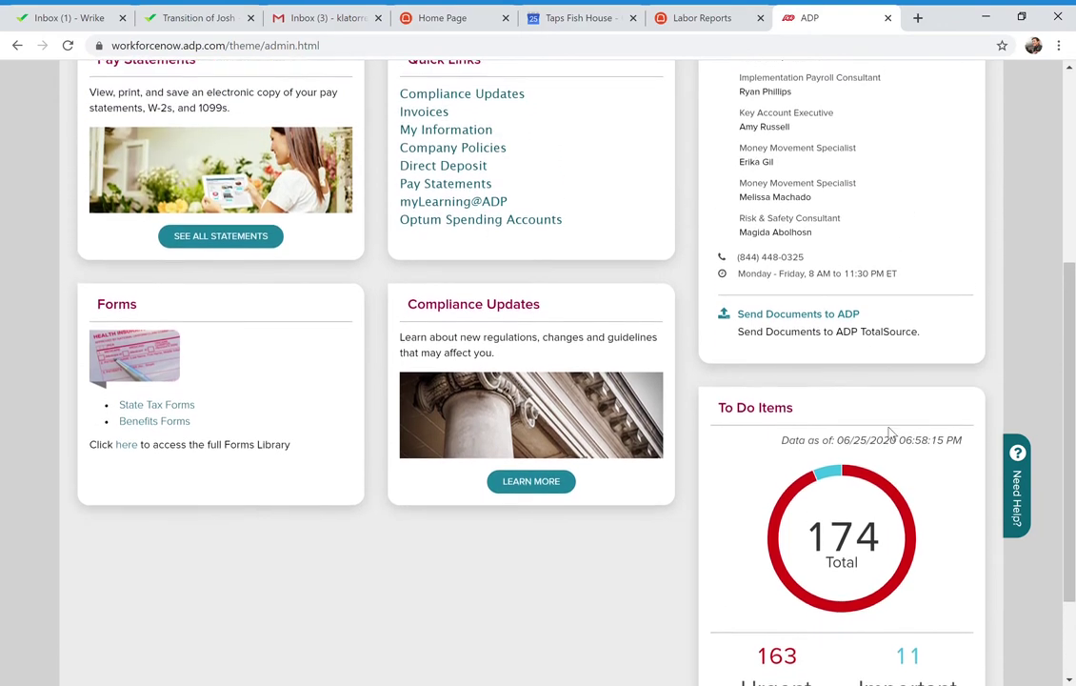
scroll(888, 433, "up", 4)
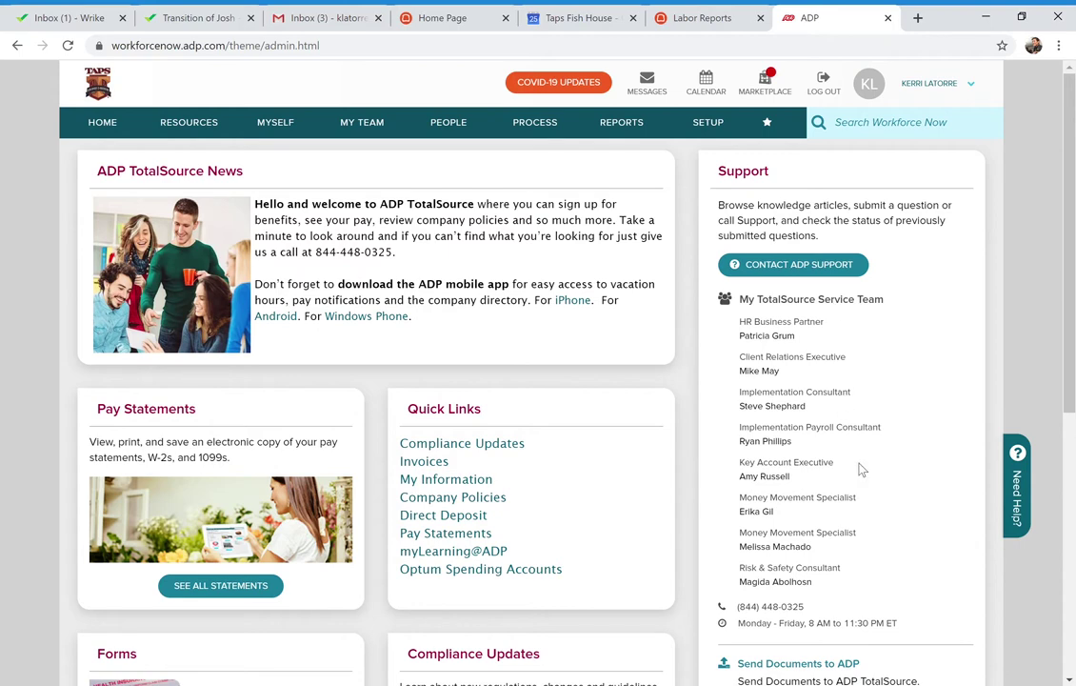
scroll(859, 468, "down", 1)
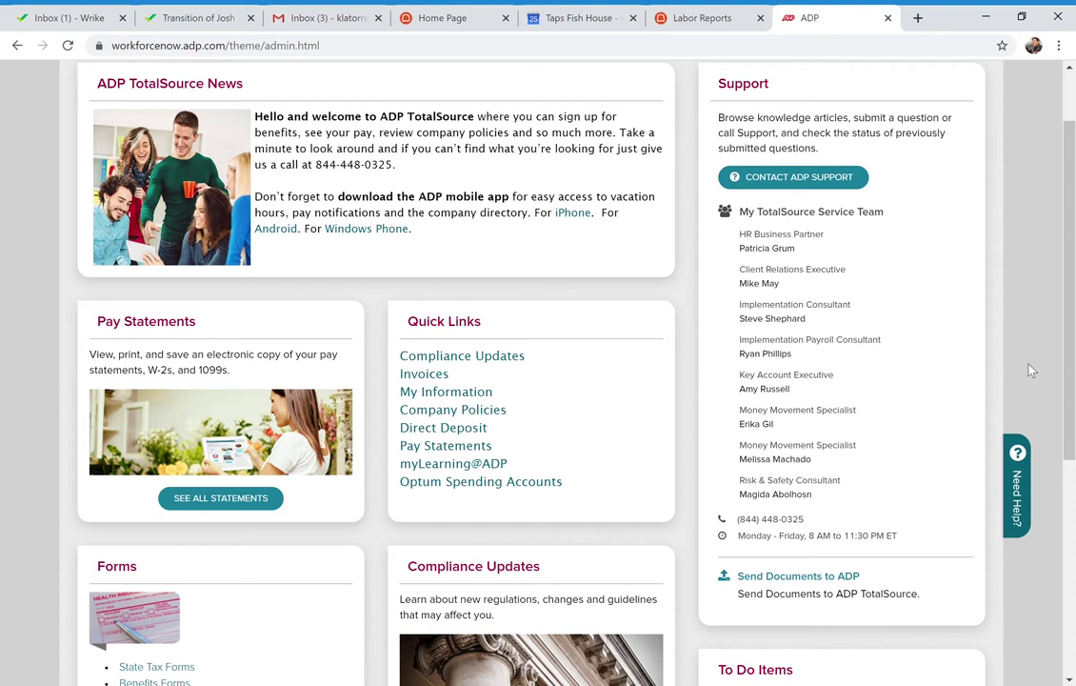
left_click(823, 577)
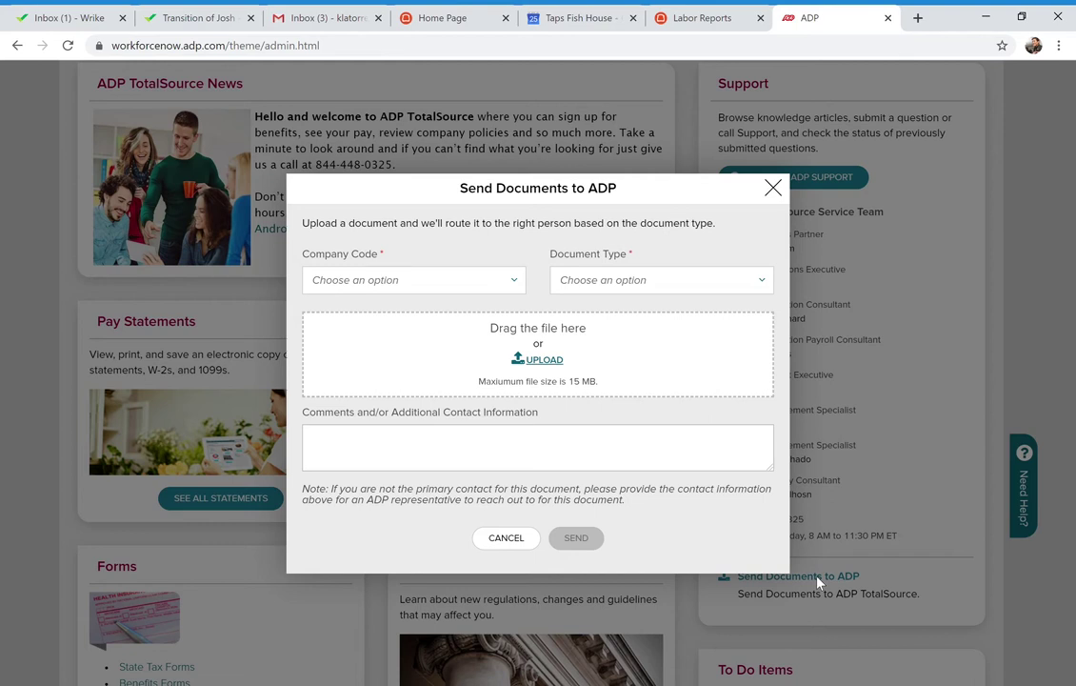
Browse the Document Type dropdown's options, then close the list without choosing one
left_click(766, 283)
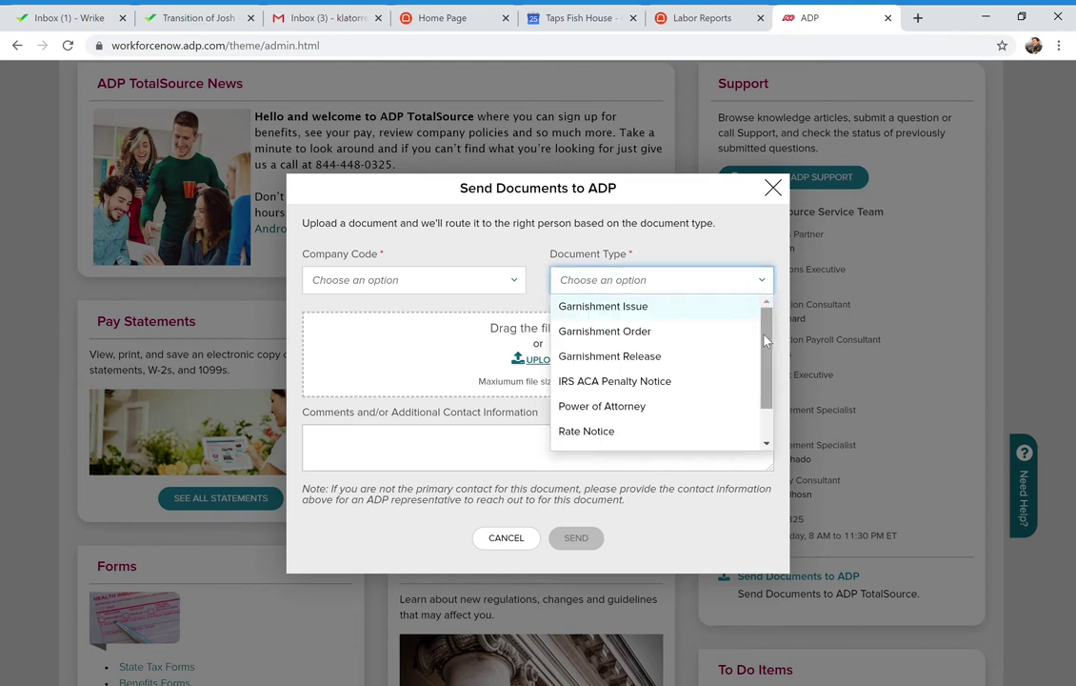
scroll(762, 375, "down", 1)
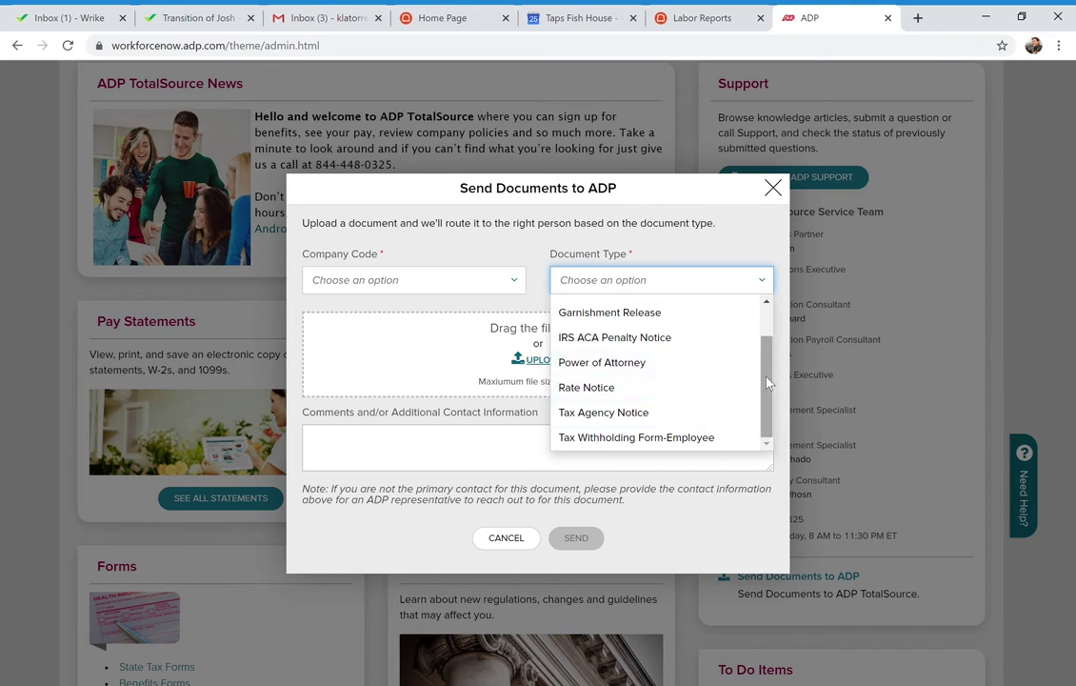
left_click_drag(769, 382, 781, 301)
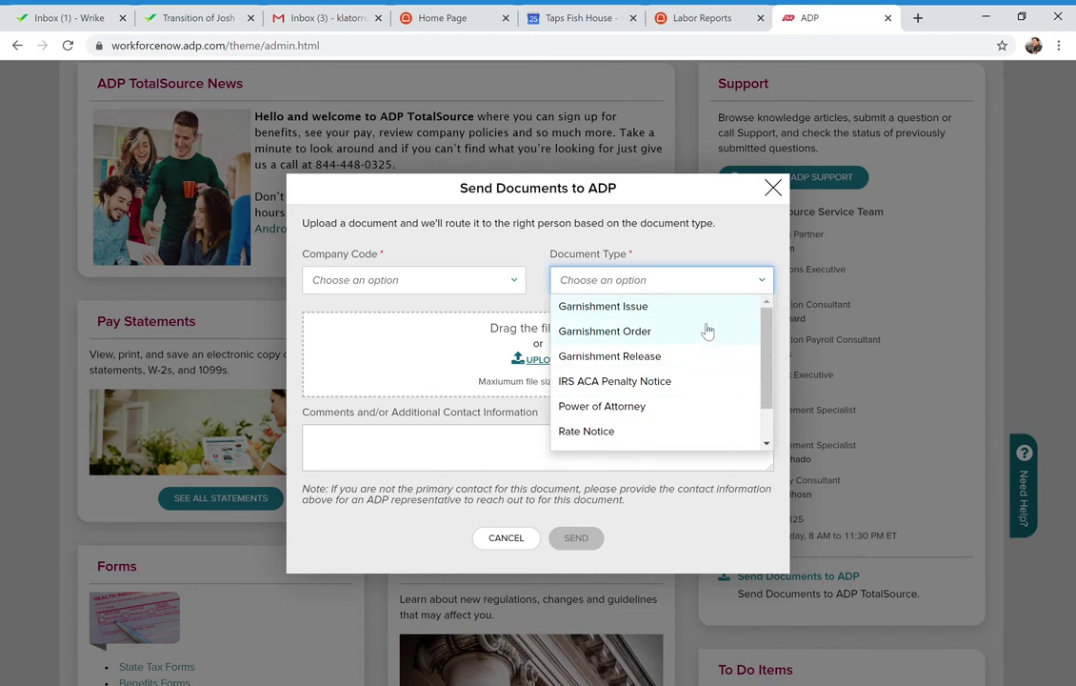
scroll(659, 376, "down", 1)
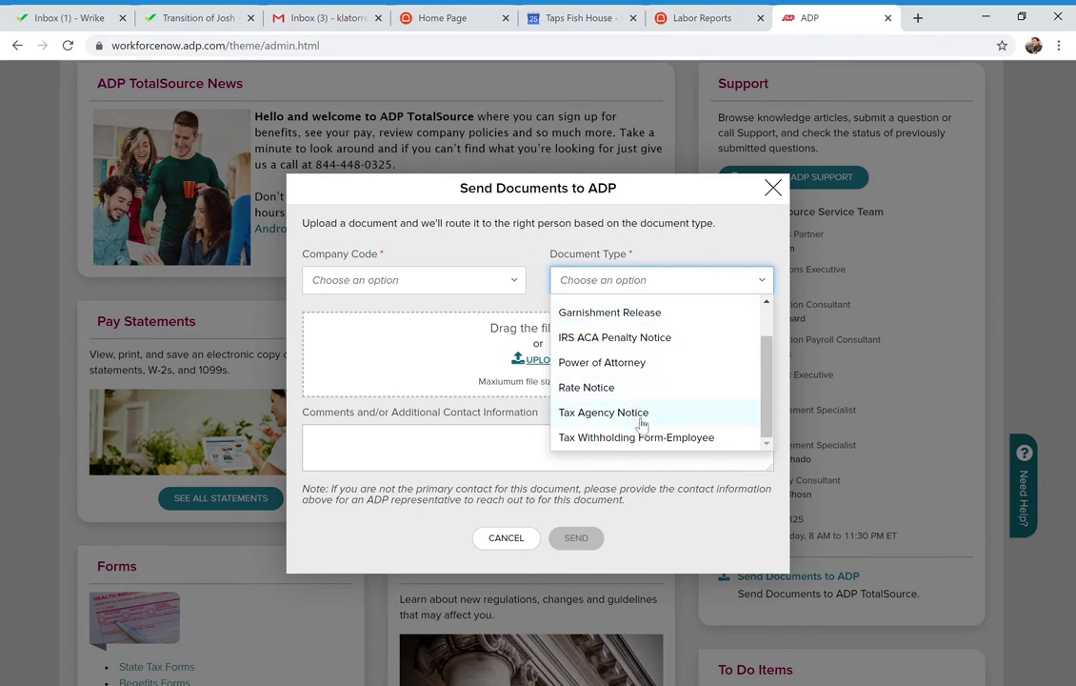
left_click(676, 534)
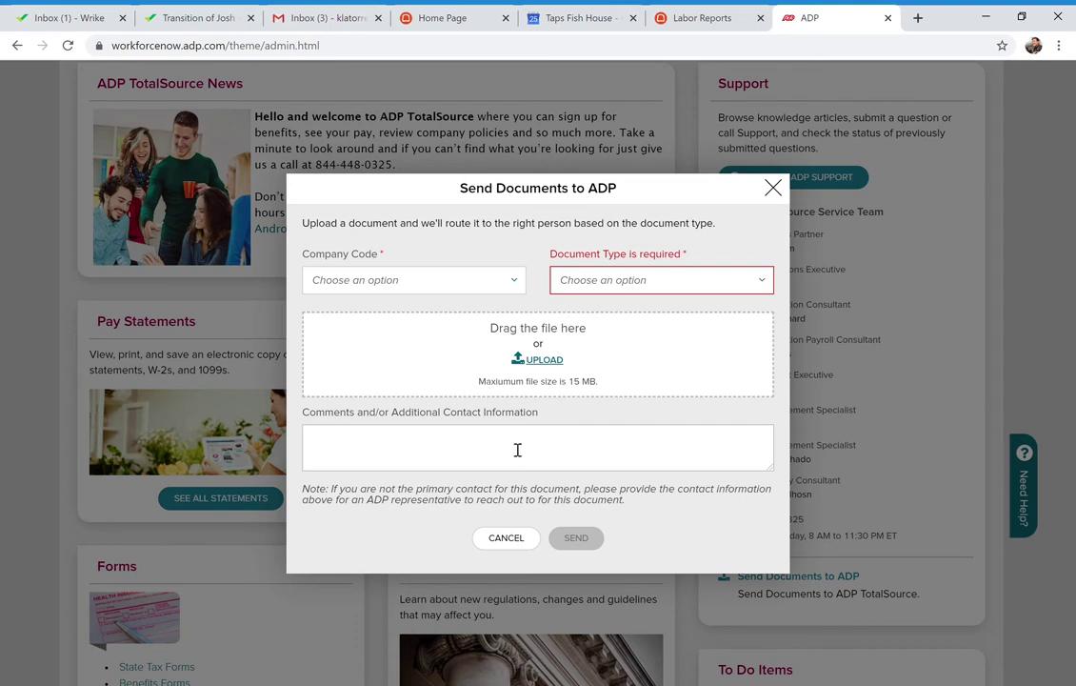
Enter the contact's name, e-mail address and phone number on separate lines in Comments
left_click(375, 448)
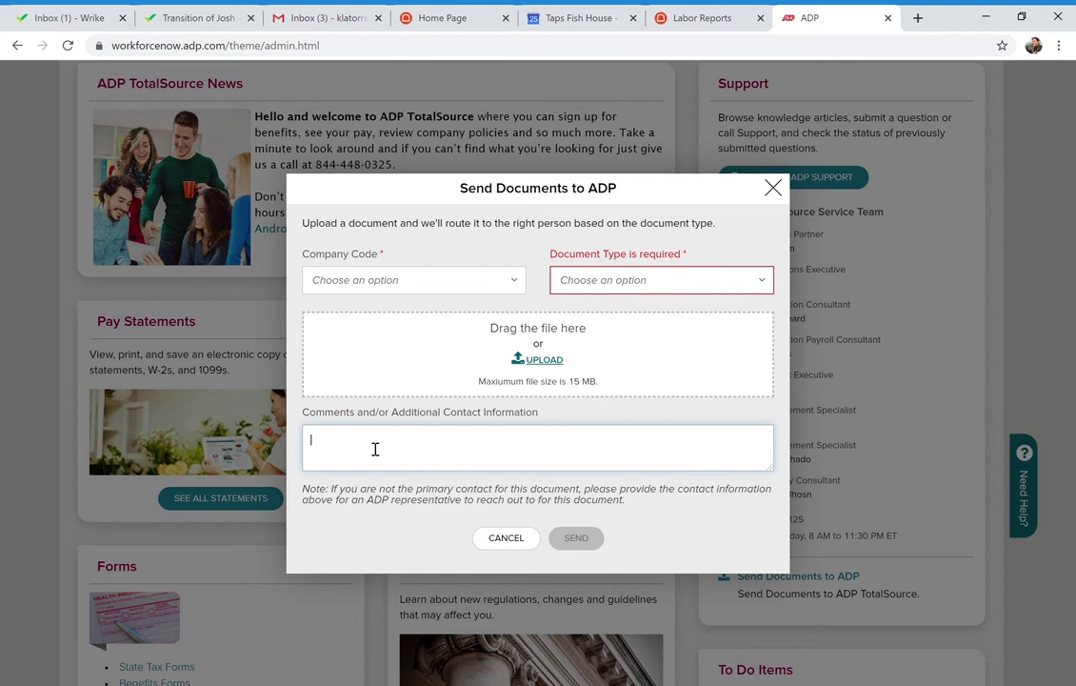
key("Return")
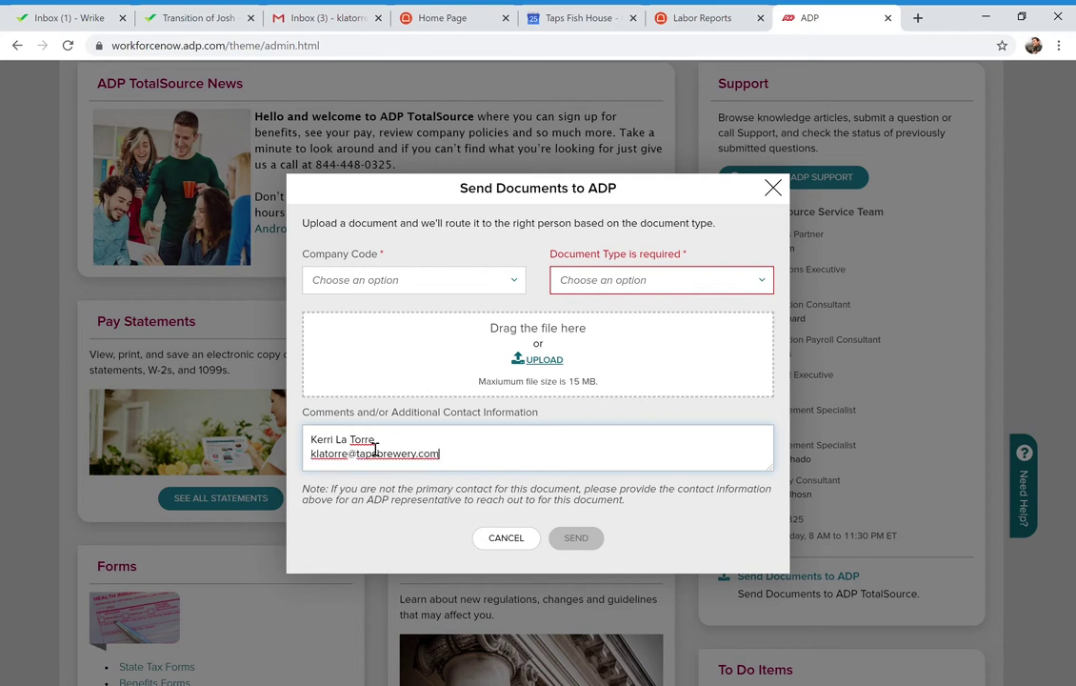
key("Return")
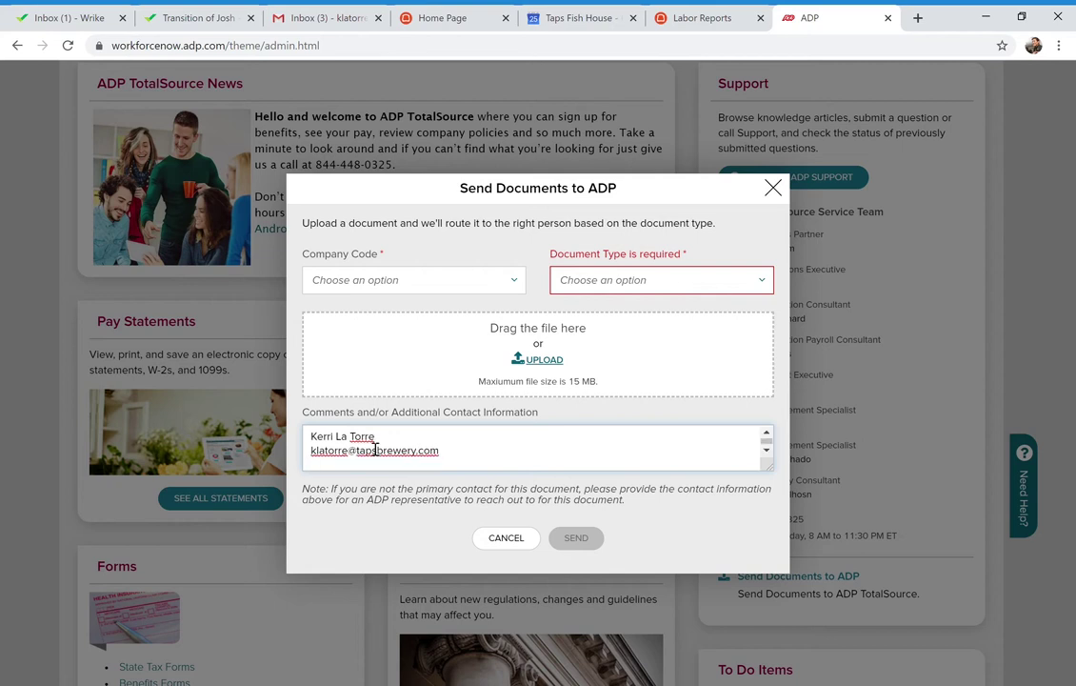
Look through the Company Code dropdown, then cancel the form without sending
left_click(517, 283)
scroll(490, 360, "down", 4)
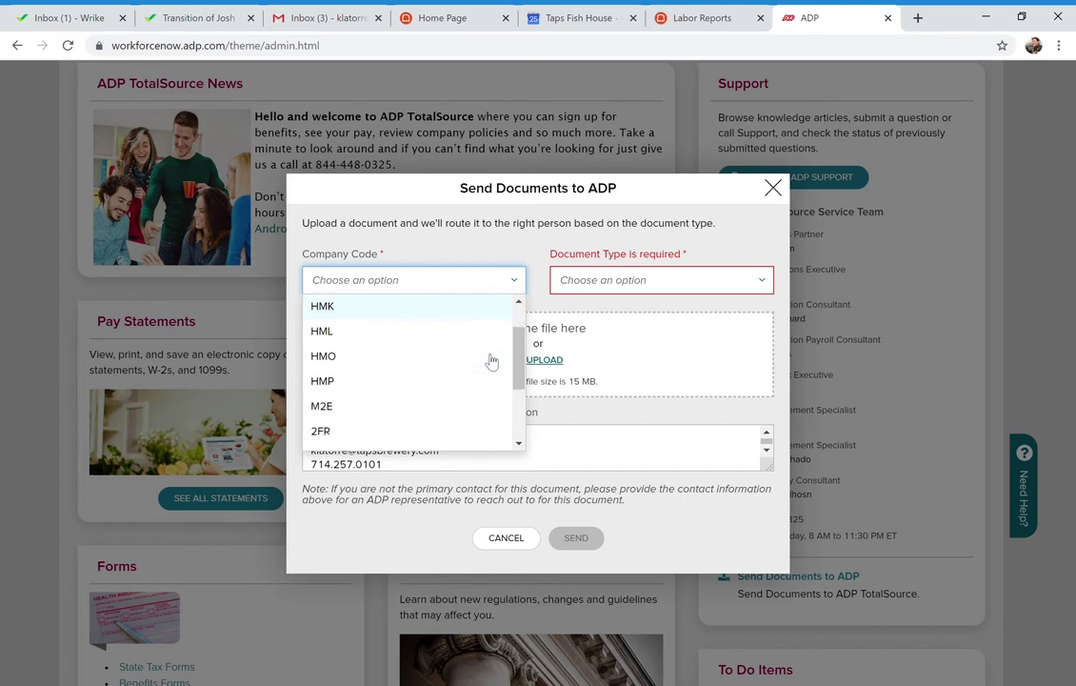
scroll(490, 360, "up", 4)
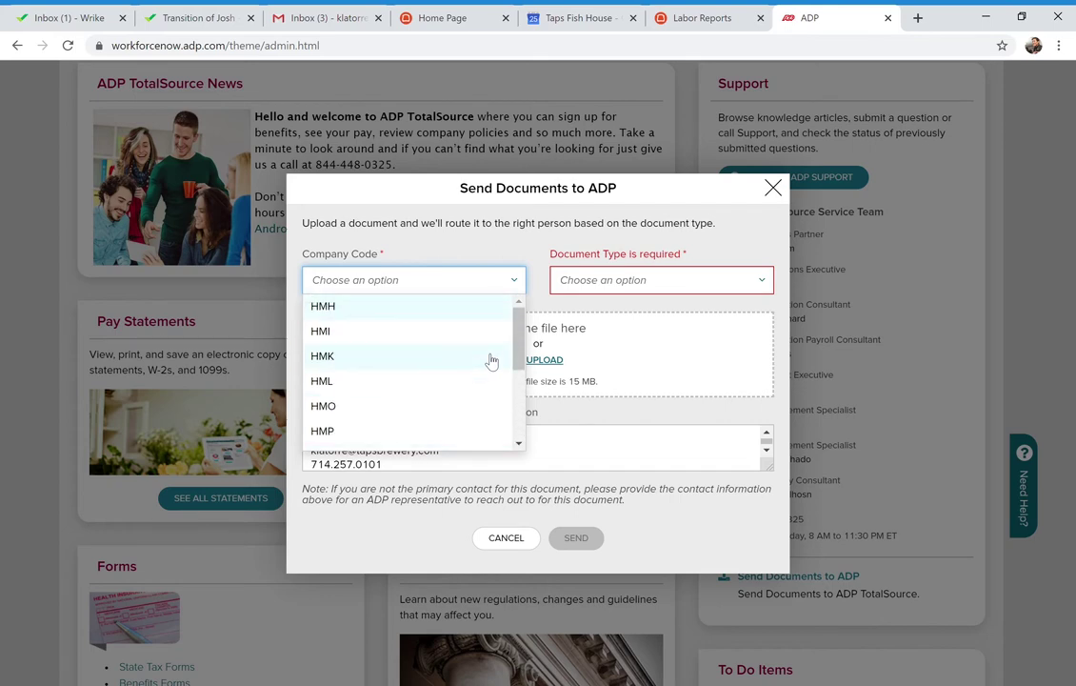
left_click(512, 539)
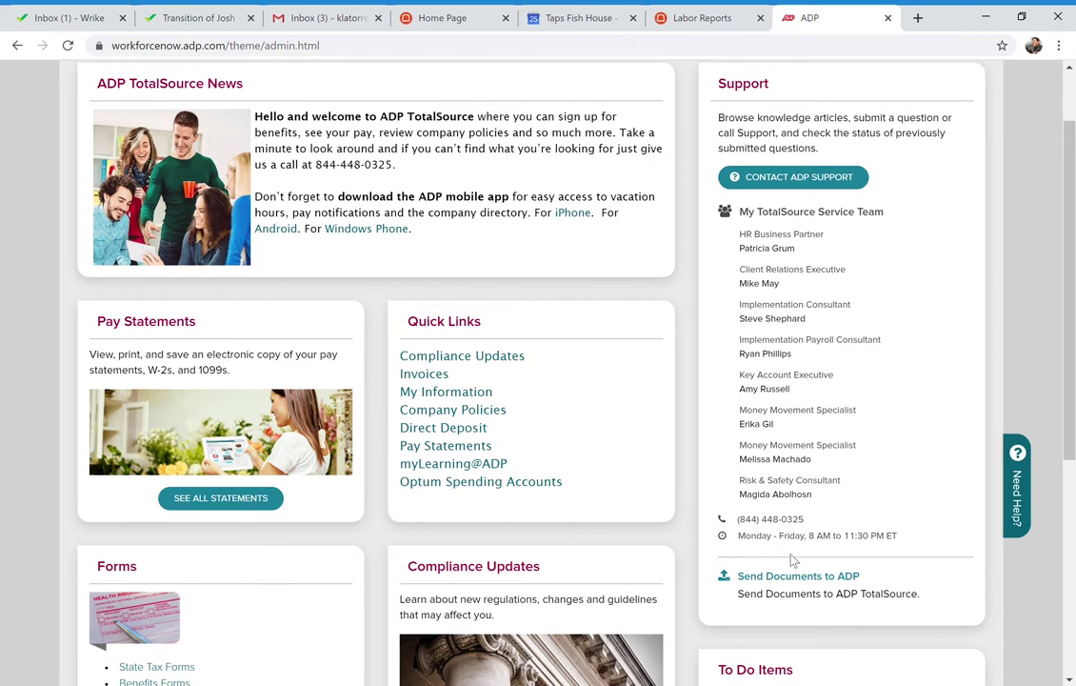
Reopen the Send Documents to ADP form, then cancel it again
left_click(812, 583)
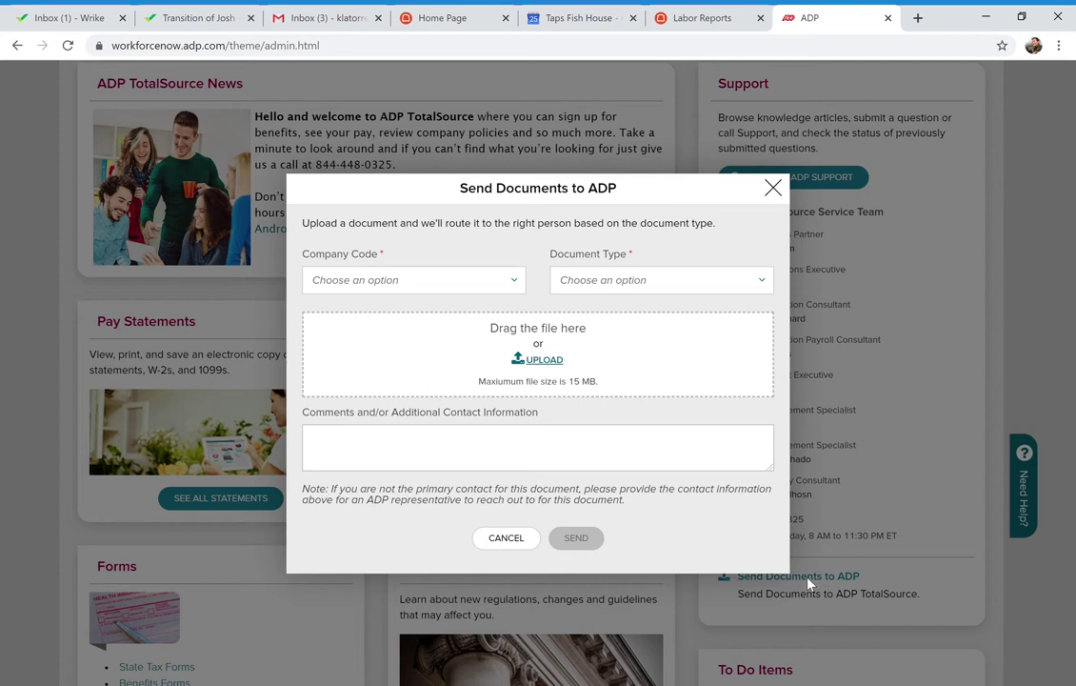
left_click(507, 539)
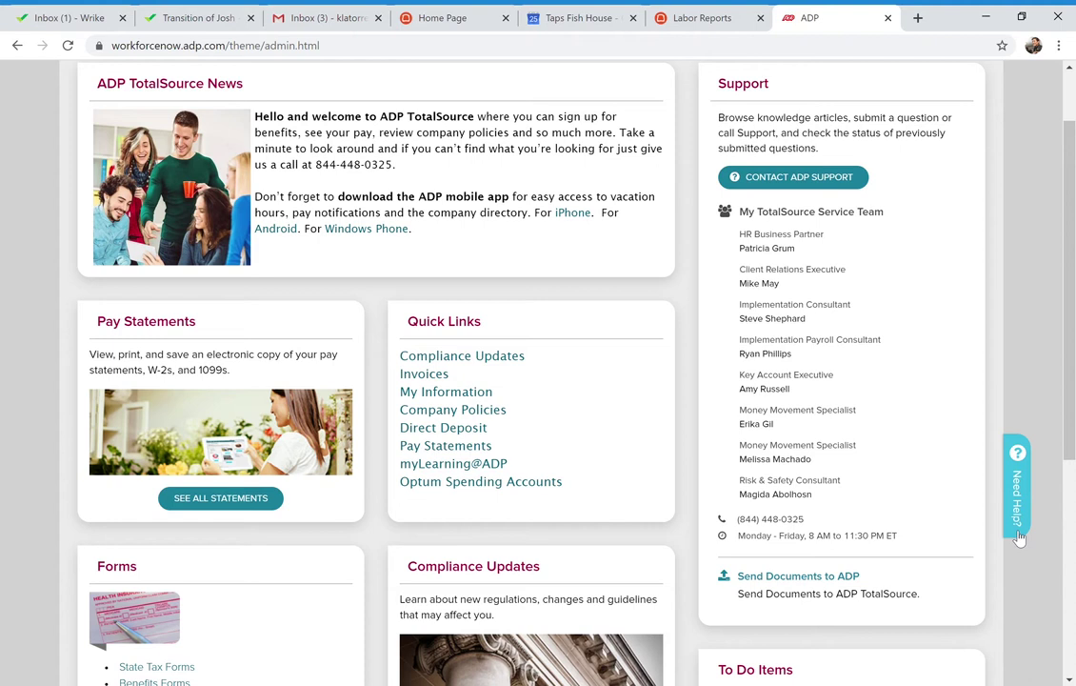
left_click(1019, 538)
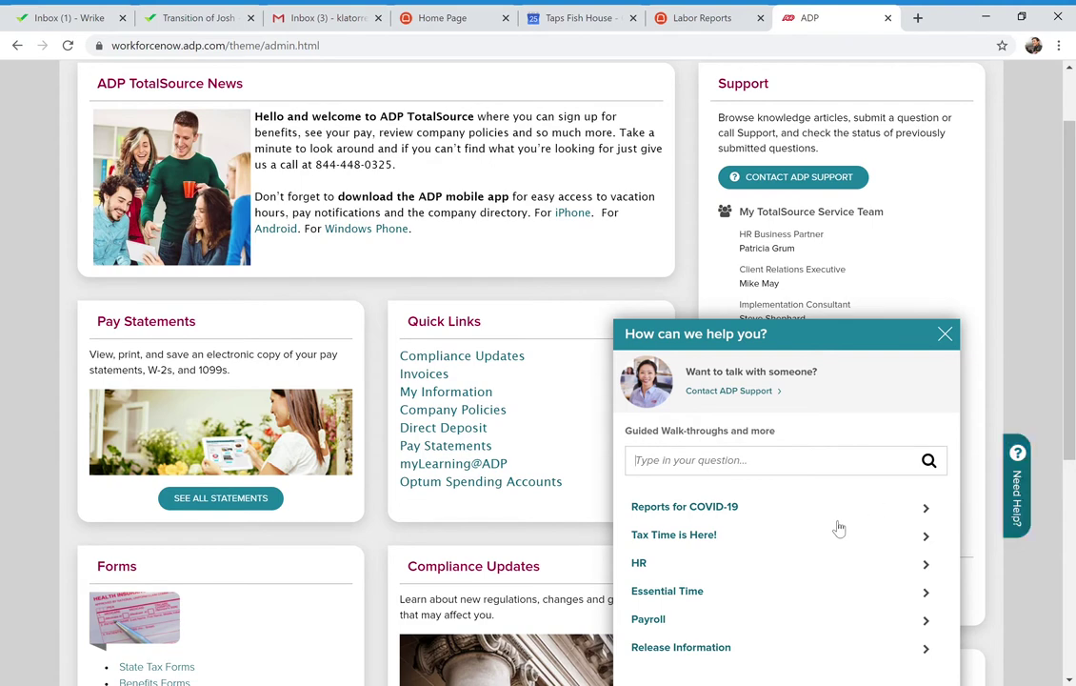
scroll(837, 526, "down", 1)
scroll(838, 526, "down", 1)
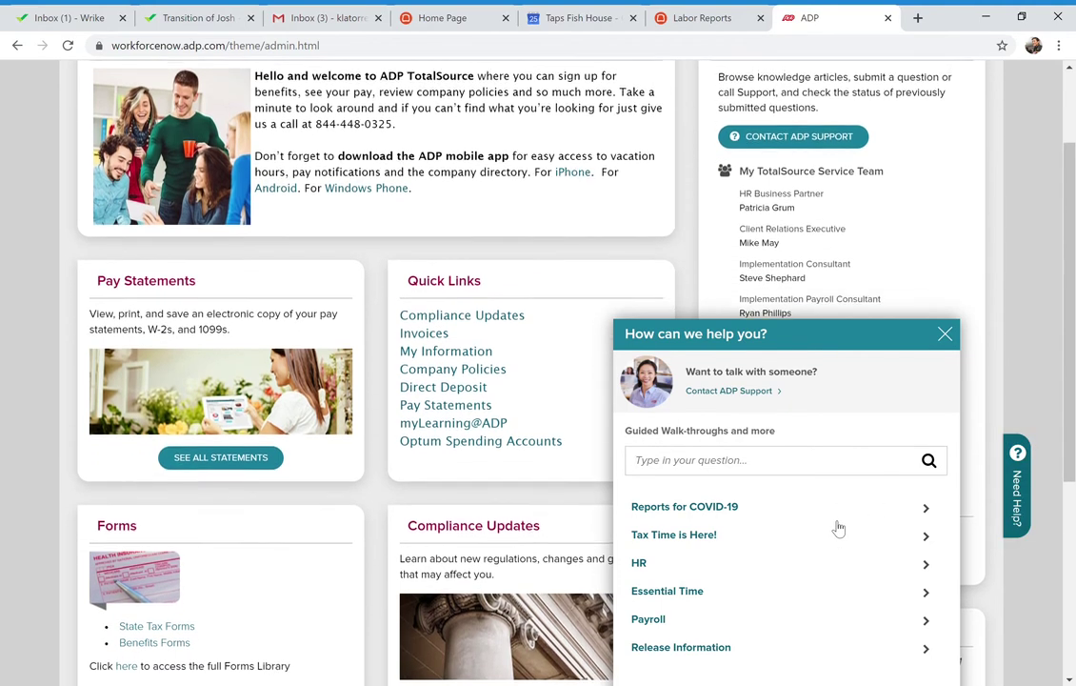
scroll(838, 527, "up", 2)
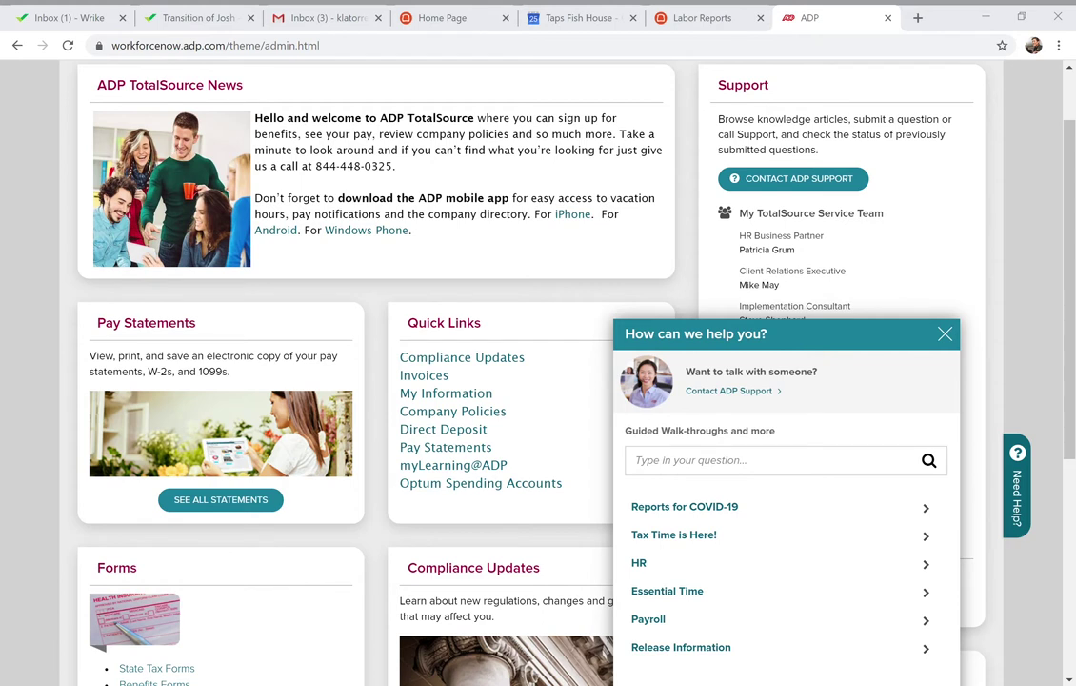
left_click(380, 635)
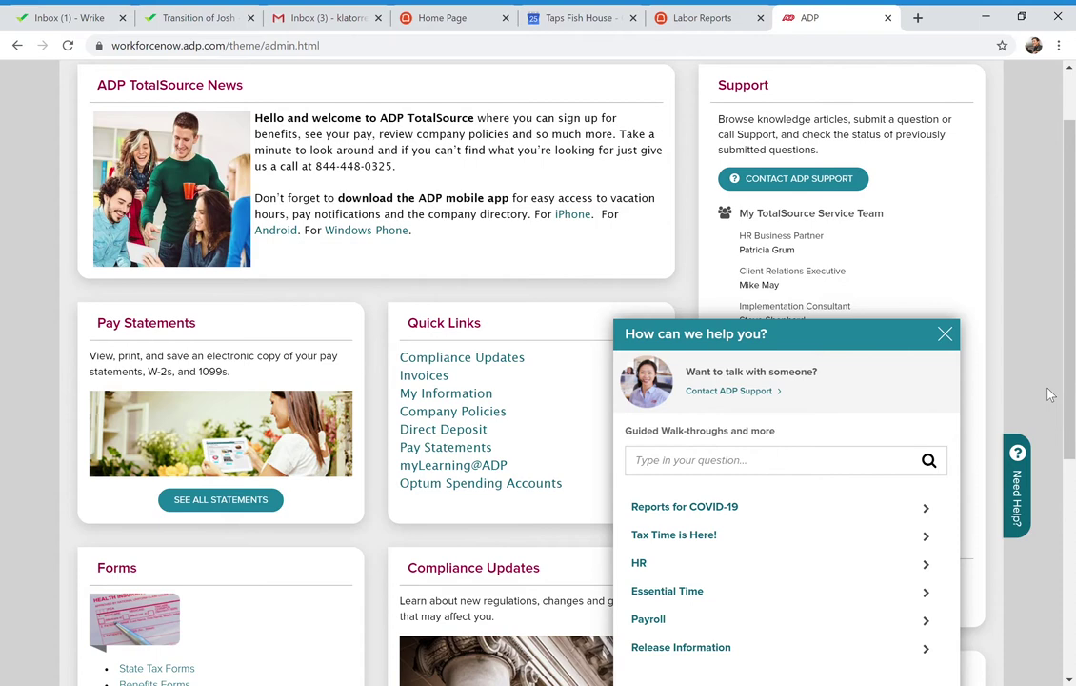
left_click(944, 338)
scroll(595, 223, "up", 1)
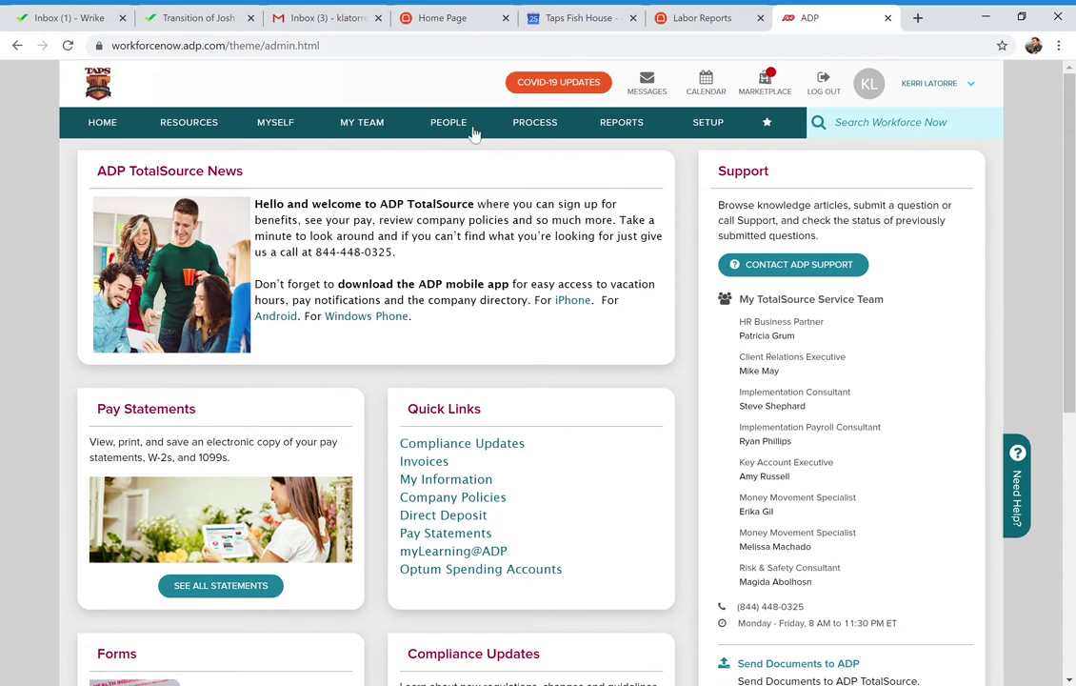
Show the full expanded Resources menu and go to the TotalSource Forms Library
left_click(202, 124)
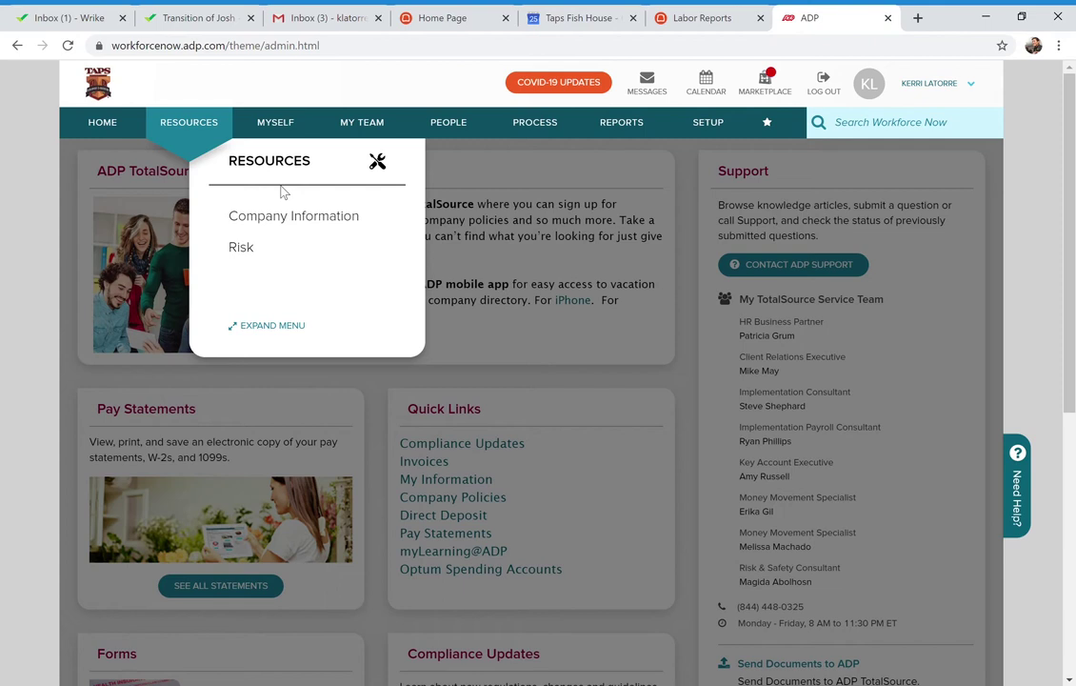
left_click(264, 328)
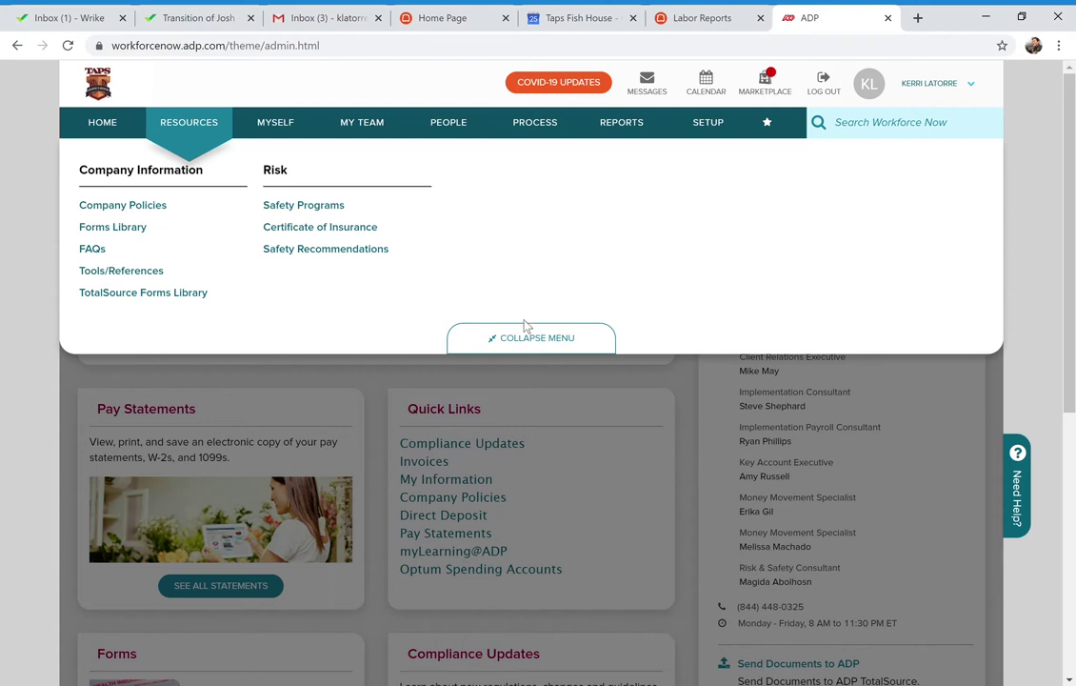
left_click(562, 349)
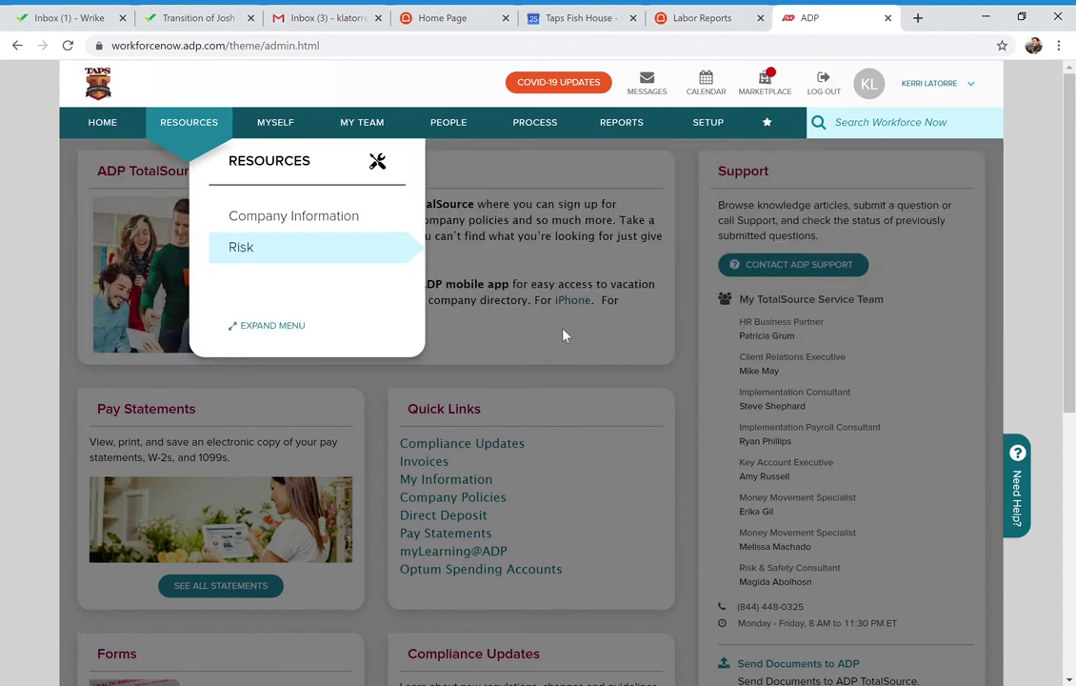
mouse_move(268, 264)
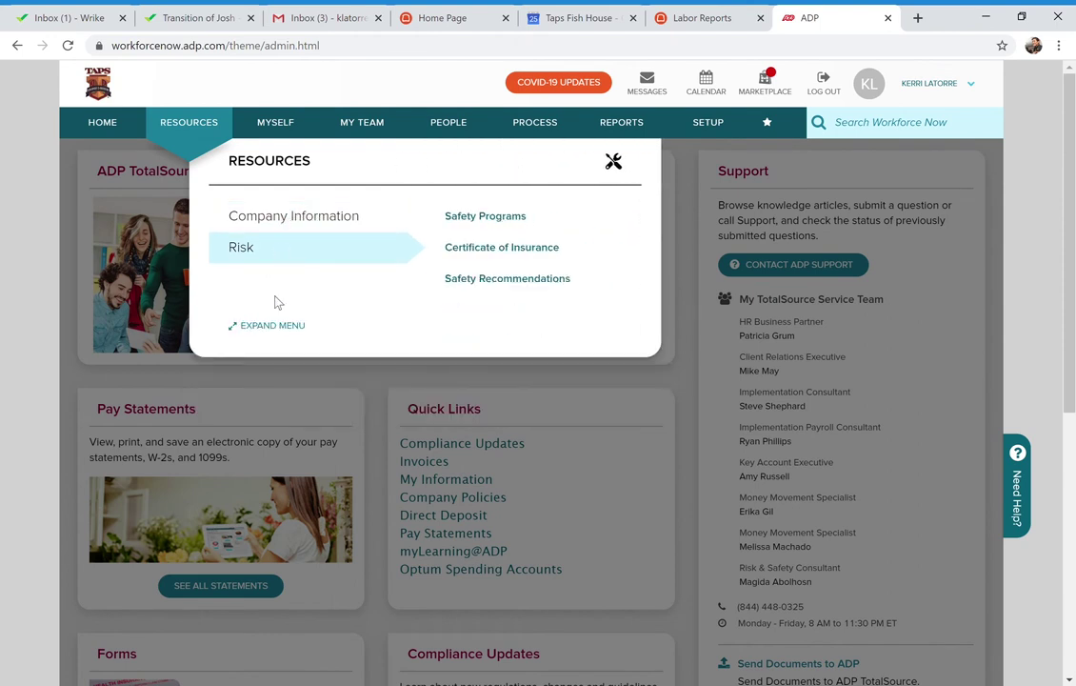
left_click(271, 326)
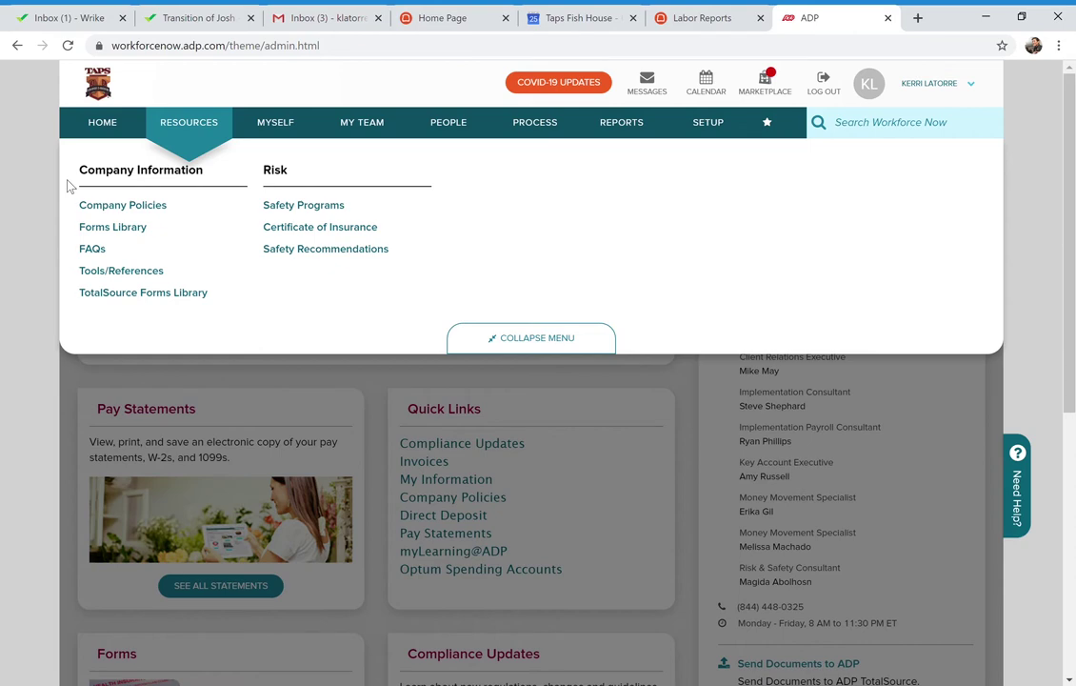
left_click(130, 296)
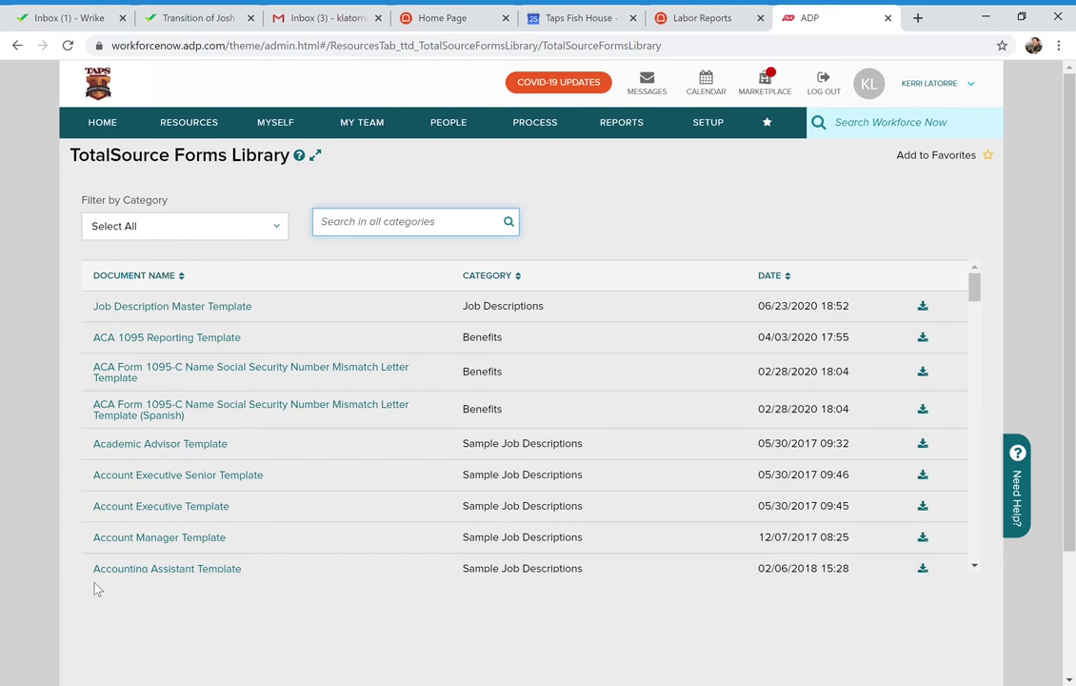
scroll(390, 495, "down", 4)
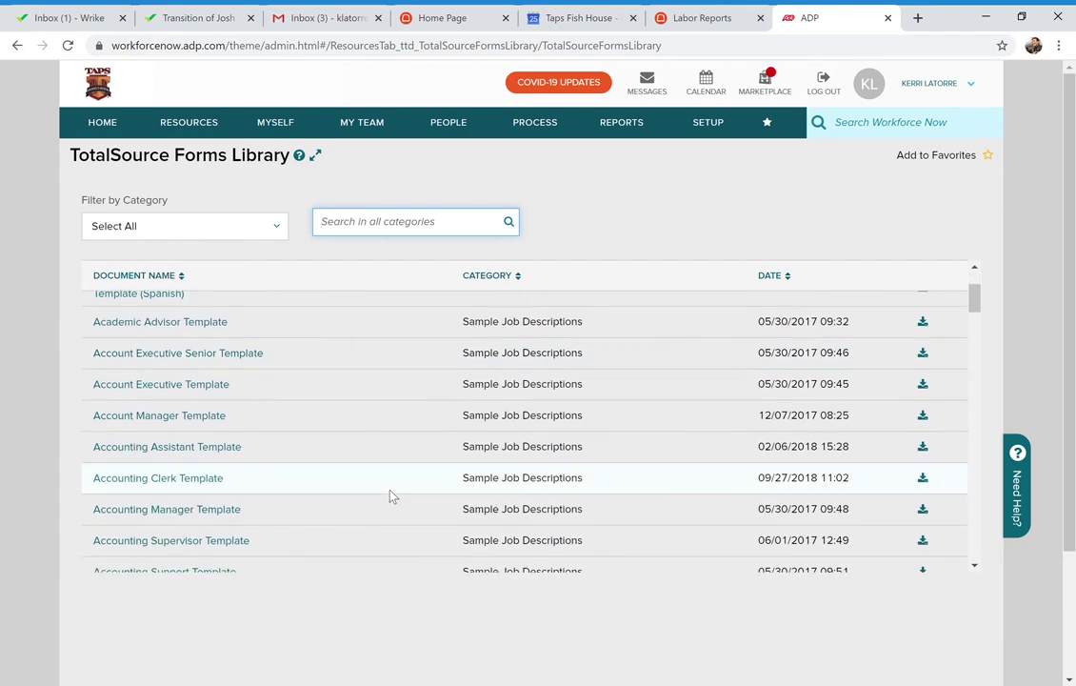
scroll(390, 495, "down", 4)
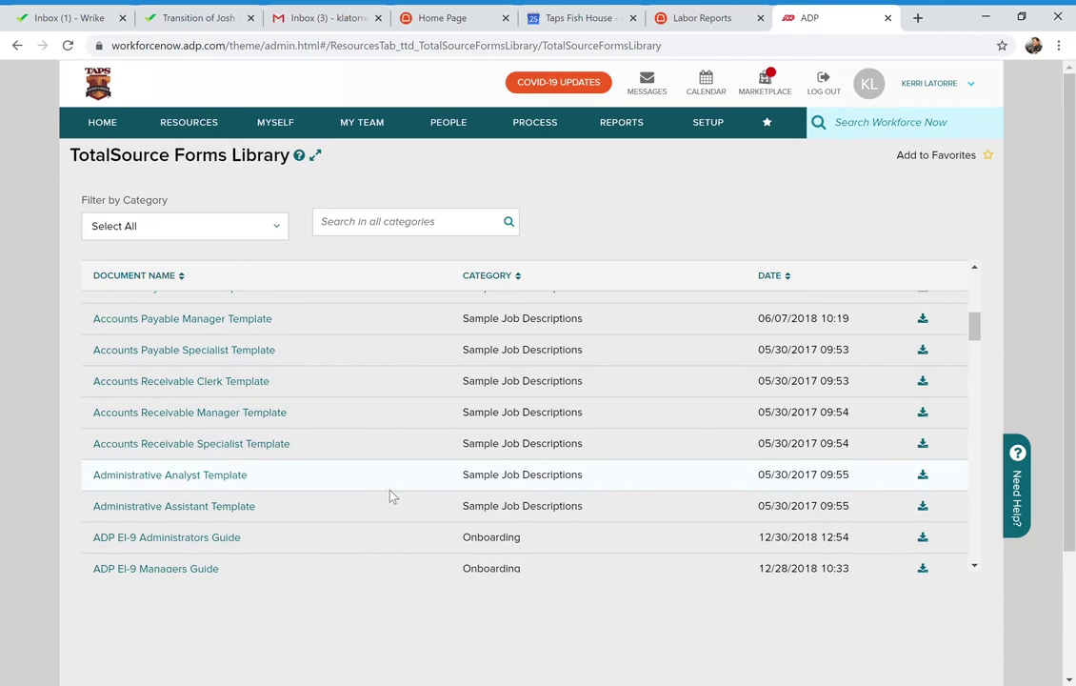
scroll(391, 495, "down", 4)
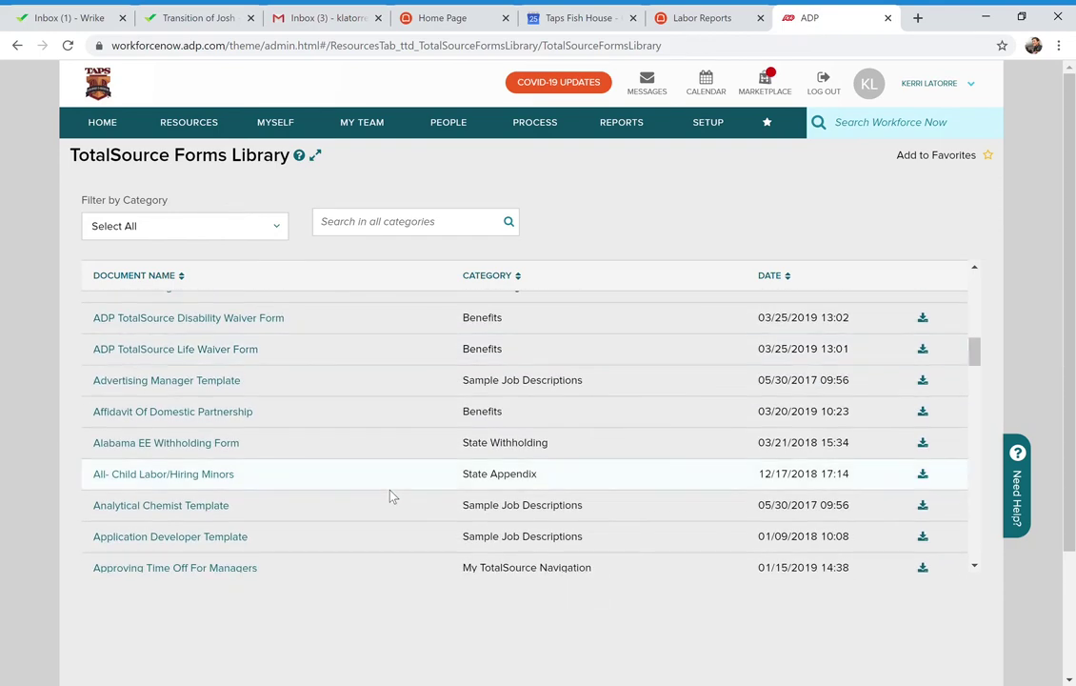
scroll(390, 496, "down", 1)
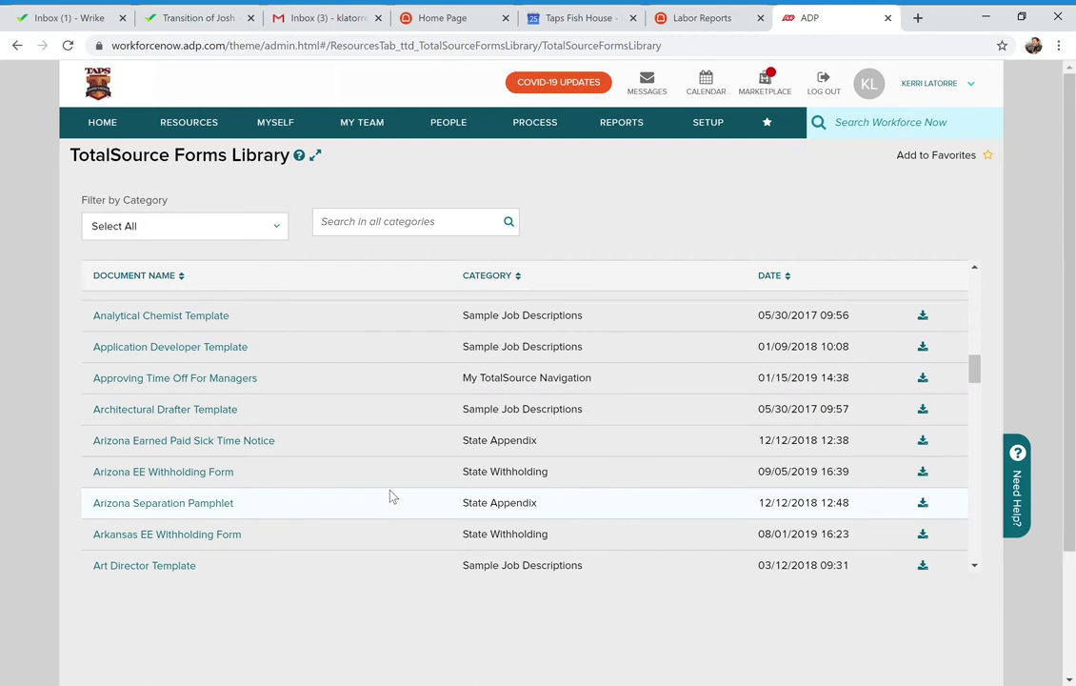
Search all categories for 'workers comp' and open the Workers Compensation Claim Reporting Guide
left_click(405, 229)
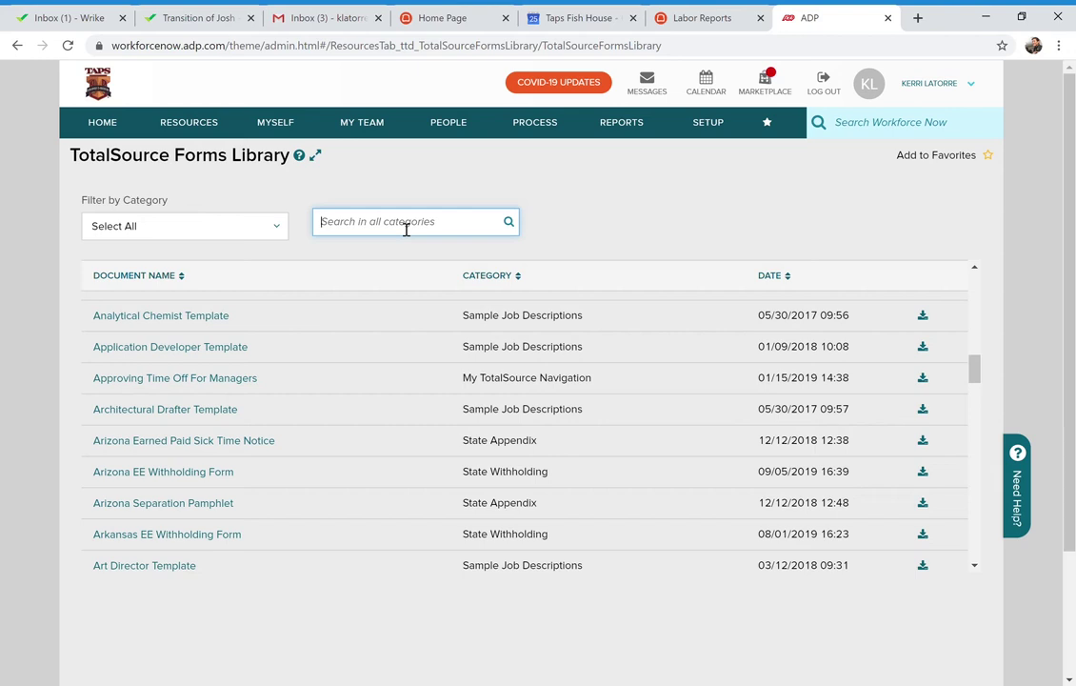
type("wor")
type("kers comp")
key("Return")
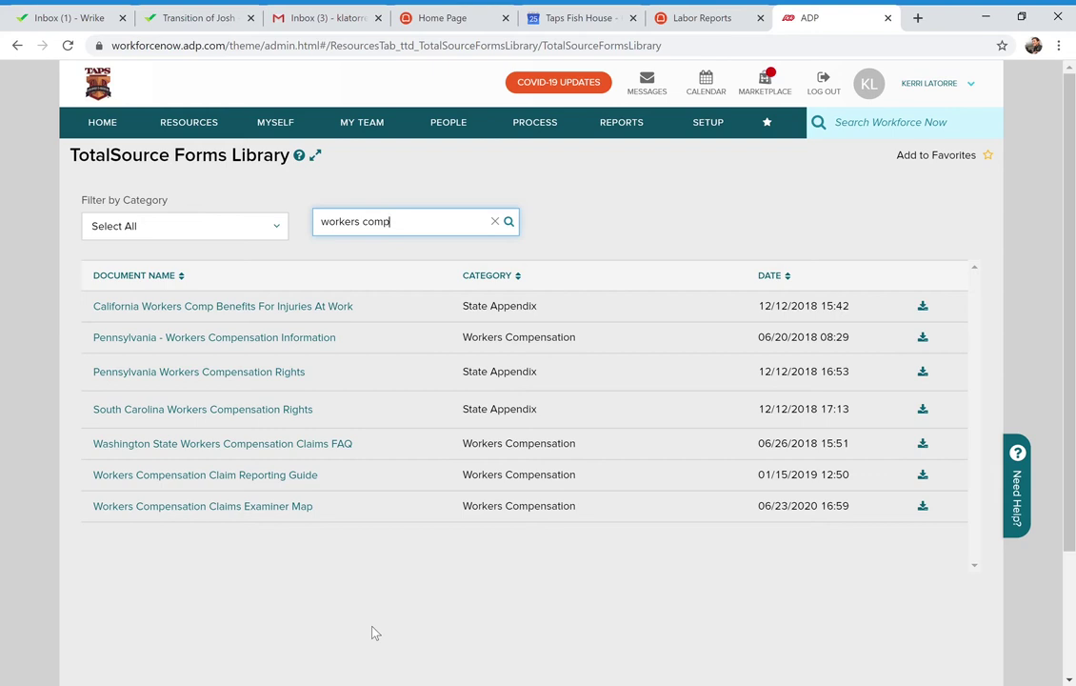
left_click(190, 476)
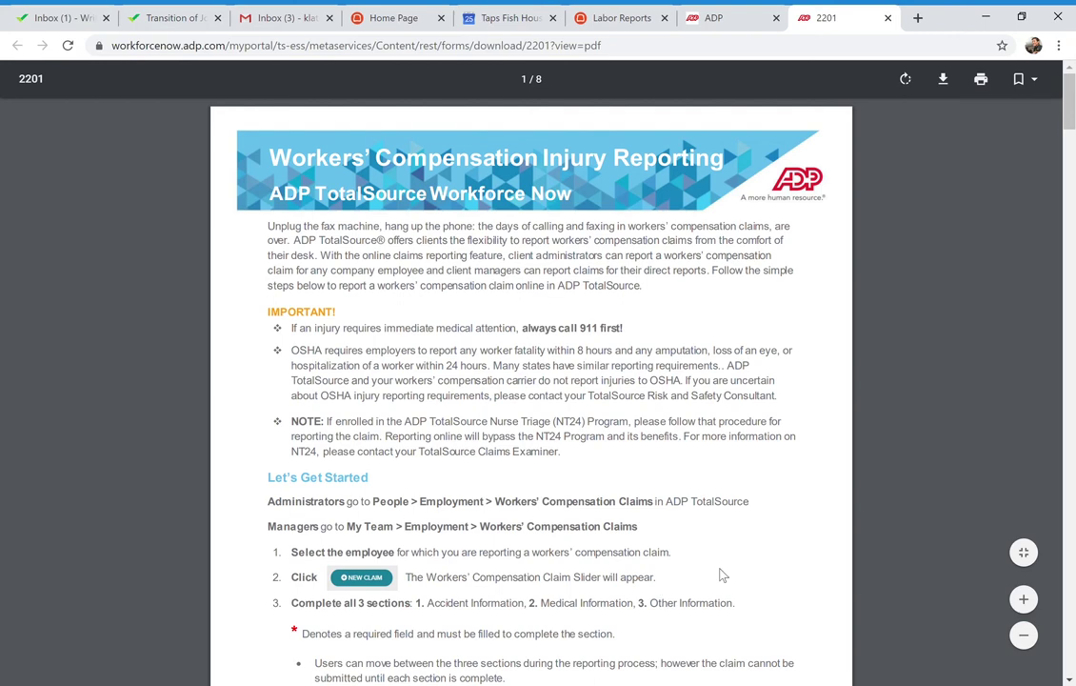
Zoom the PDF in three steps and scroll through the guide's first page
left_click(1024, 599)
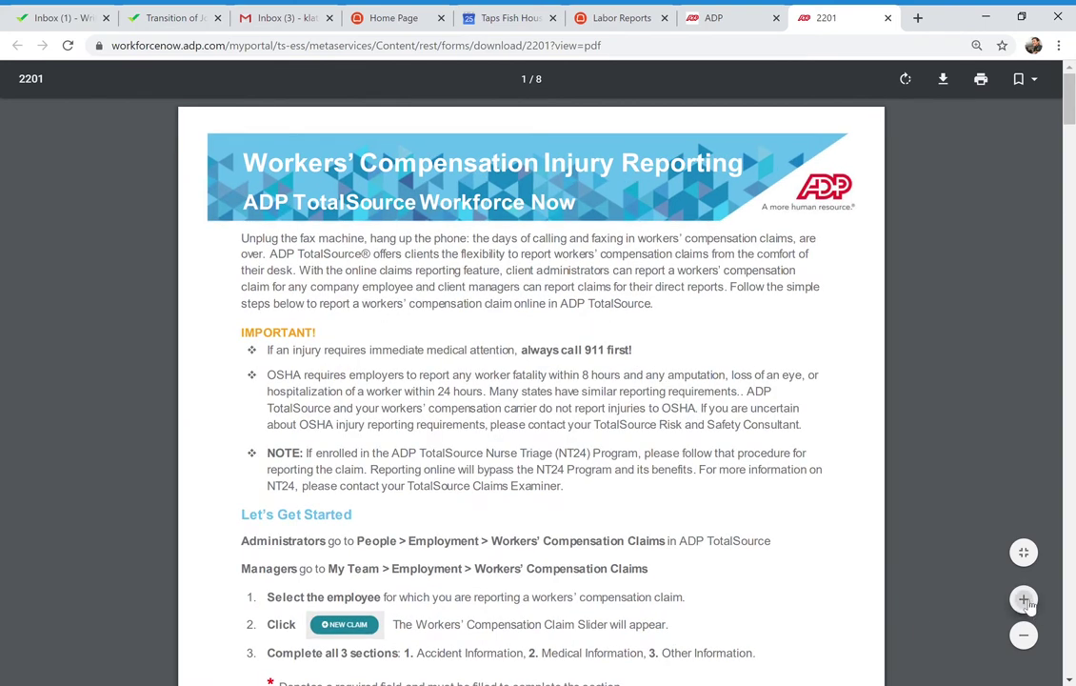
left_click(1025, 601)
left_click(1026, 601)
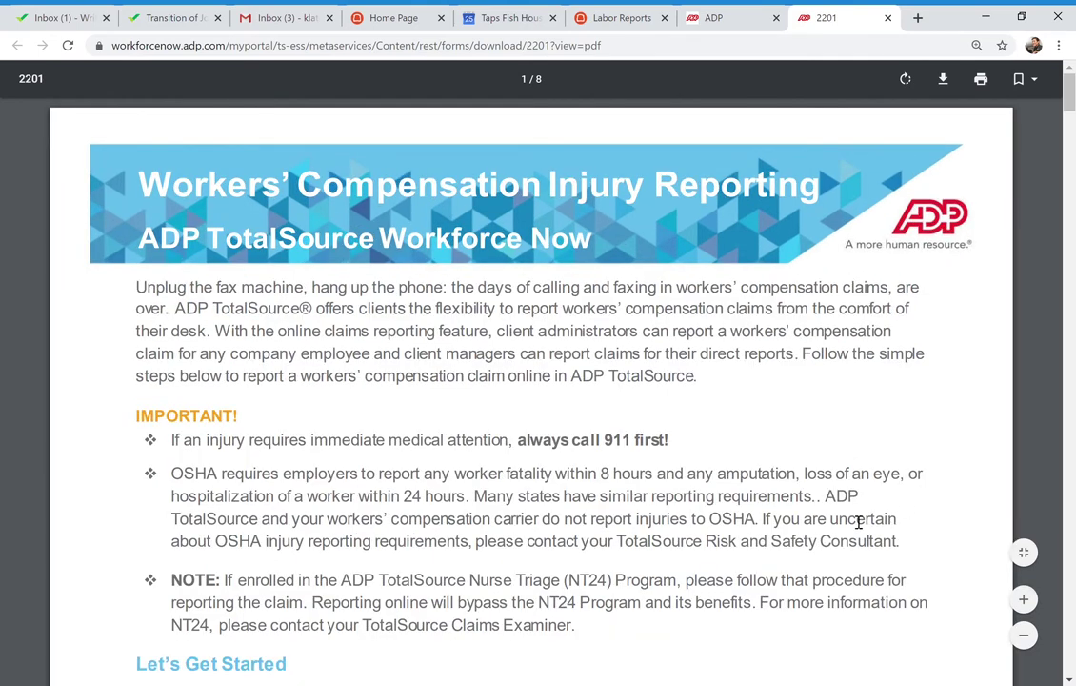
scroll(858, 522, "down", 2)
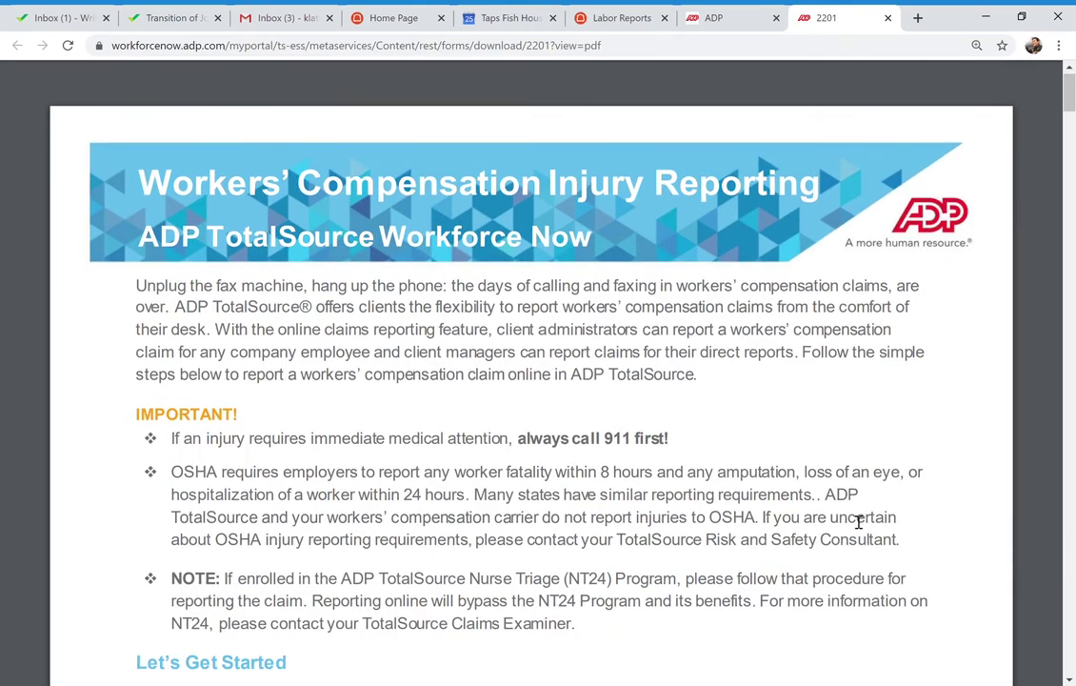
scroll(858, 522, "down", 3)
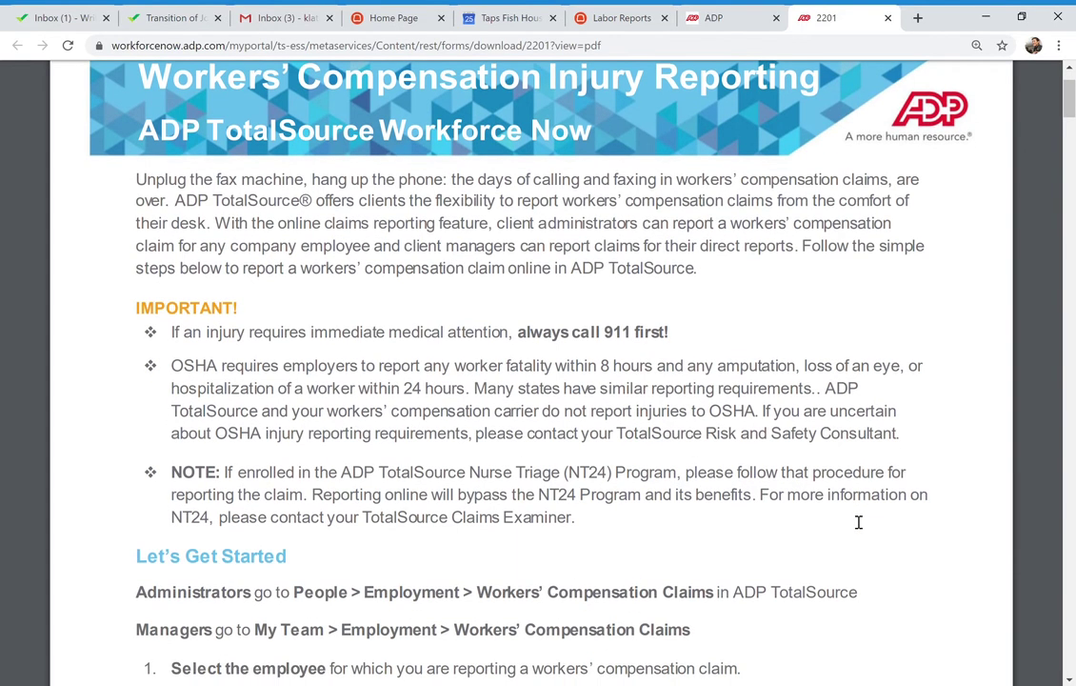
scroll(858, 522, "down", 1)
scroll(858, 522, "down", 3)
scroll(858, 522, "down", 1)
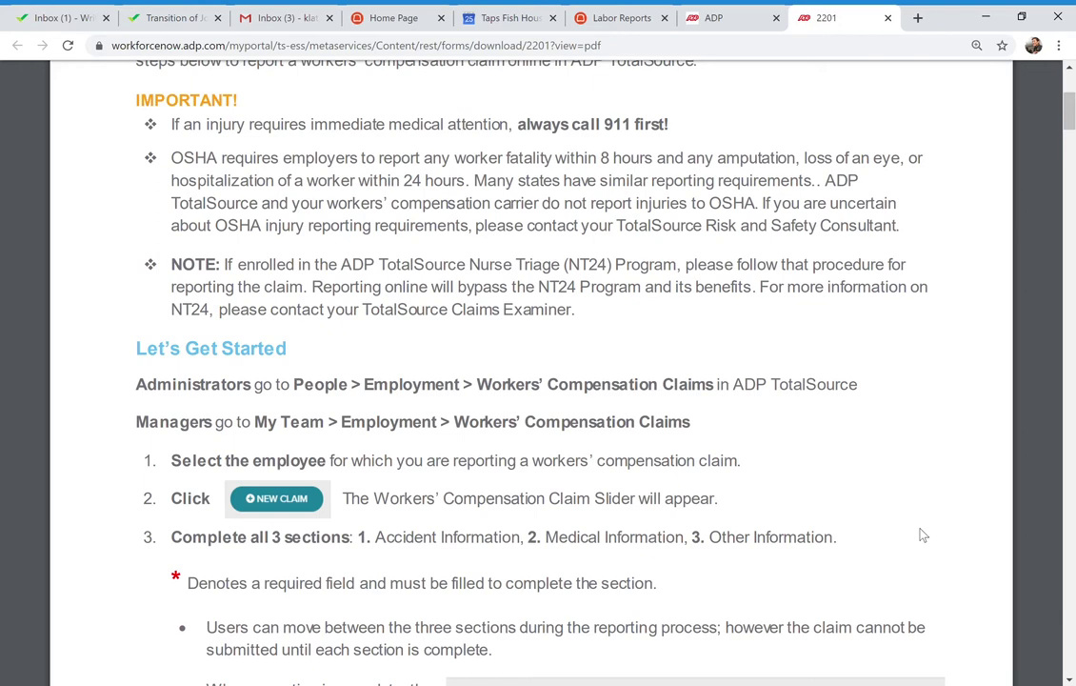
scroll(923, 535, "down", 5)
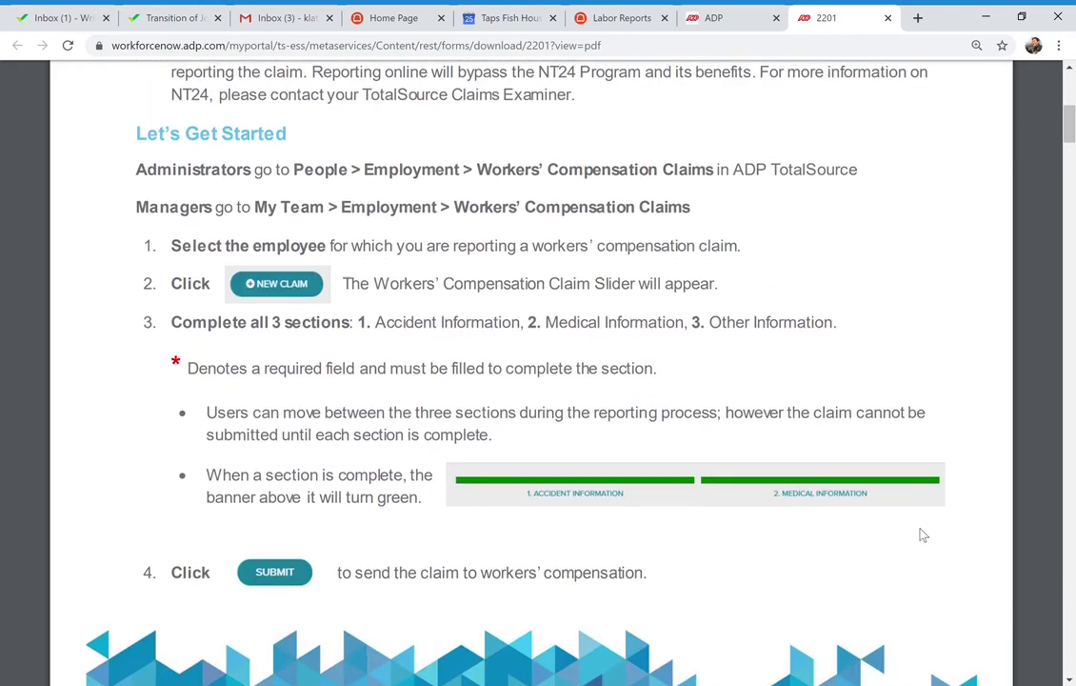
scroll(923, 535, "down", 2)
scroll(922, 535, "up", 8)
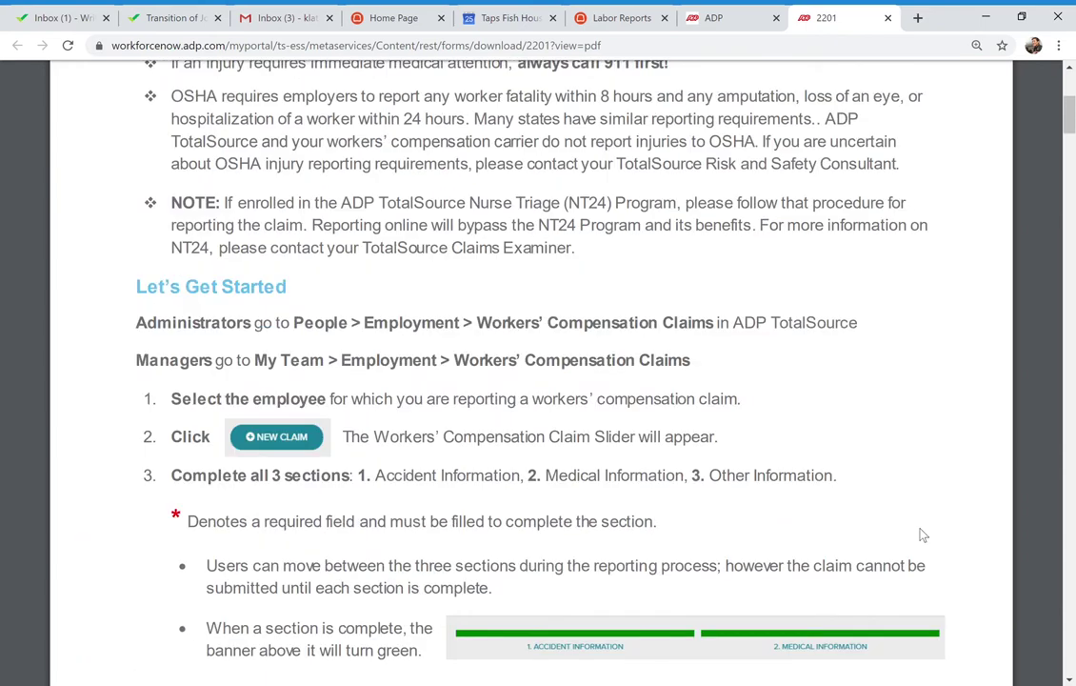
scroll(923, 535, "up", 6)
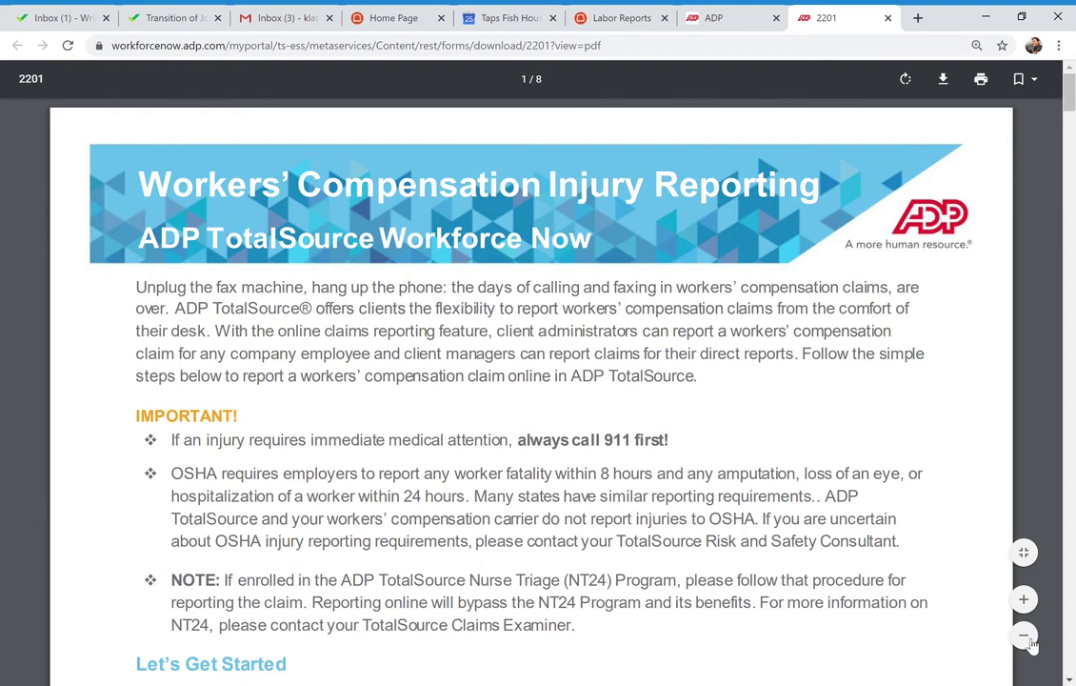
Zoom the PDF out two steps and scroll through the first two pages
left_click(1026, 638)
left_click(1026, 638)
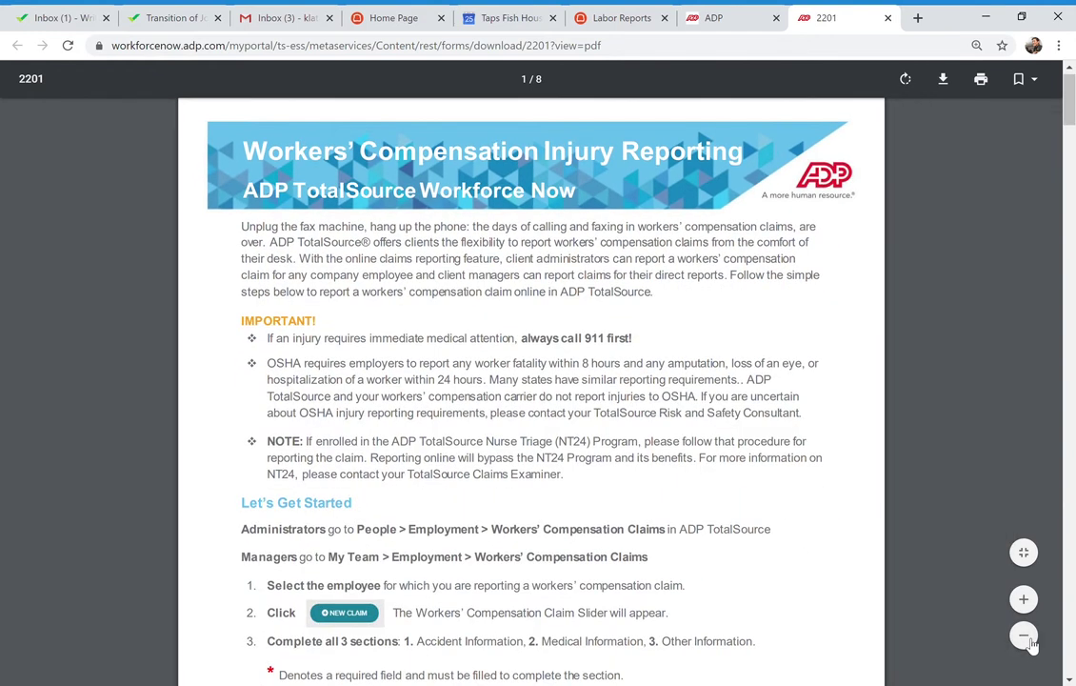
scroll(919, 540, "down", 3)
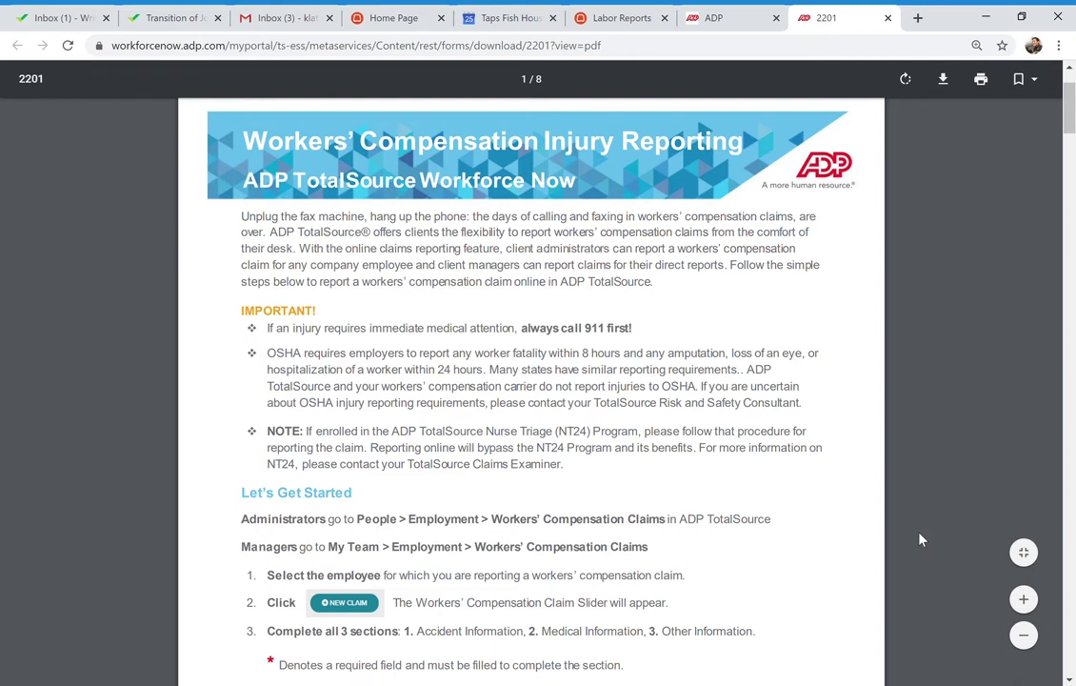
scroll(919, 540, "down", 2)
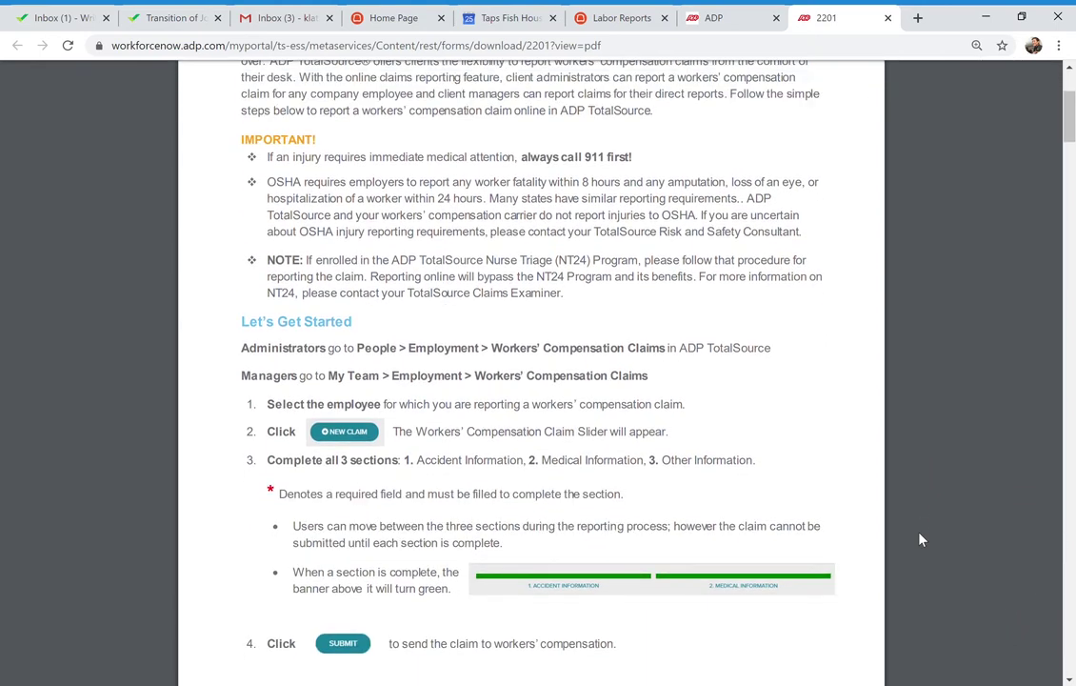
scroll(920, 540, "down", 2)
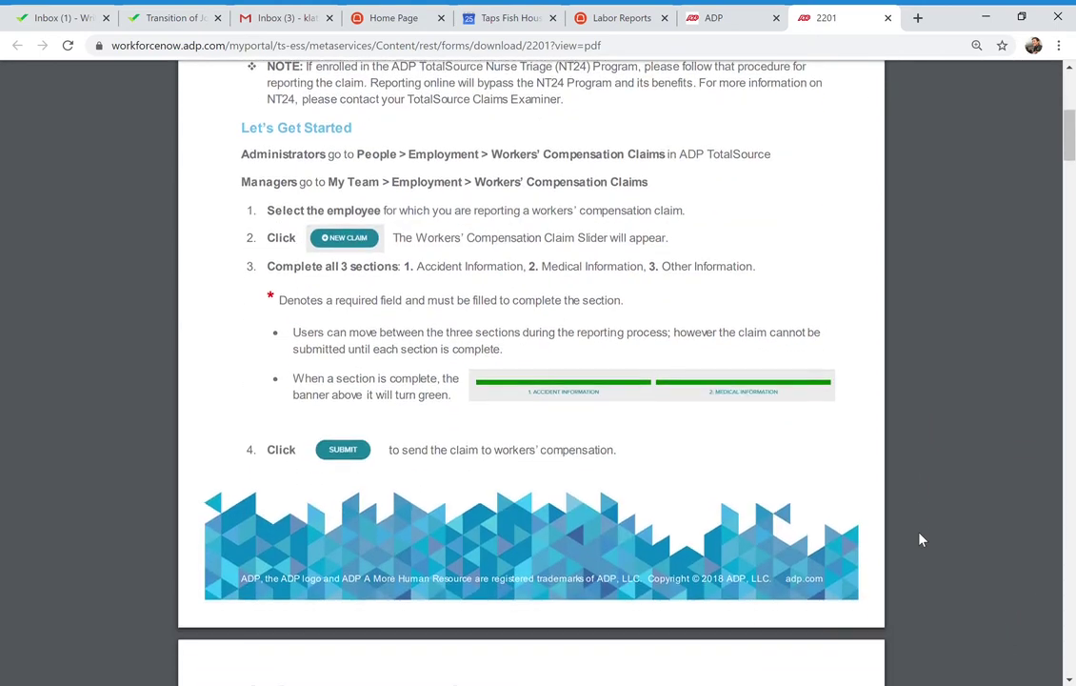
scroll(920, 540, "down", 3)
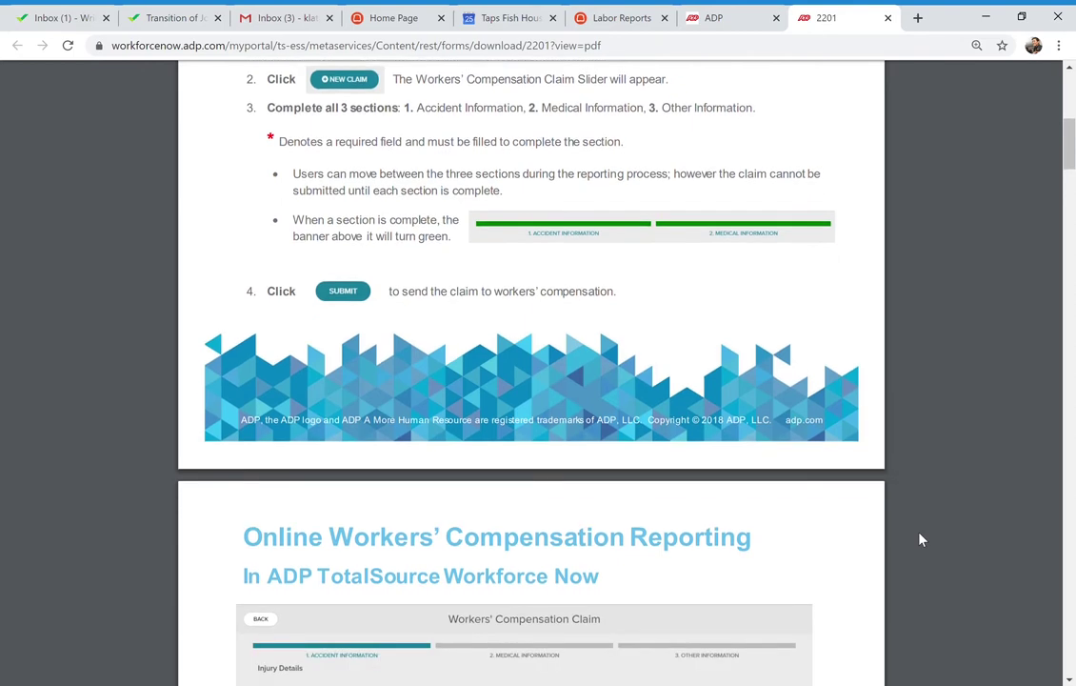
scroll(920, 540, "down", 1)
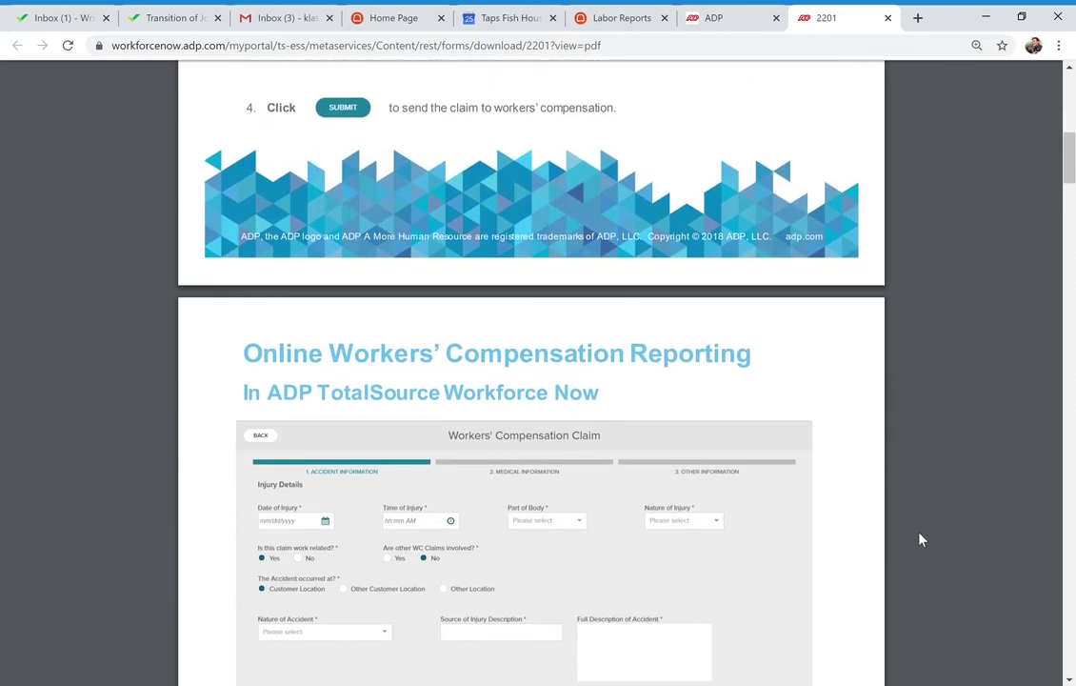
scroll(920, 540, "up", 4)
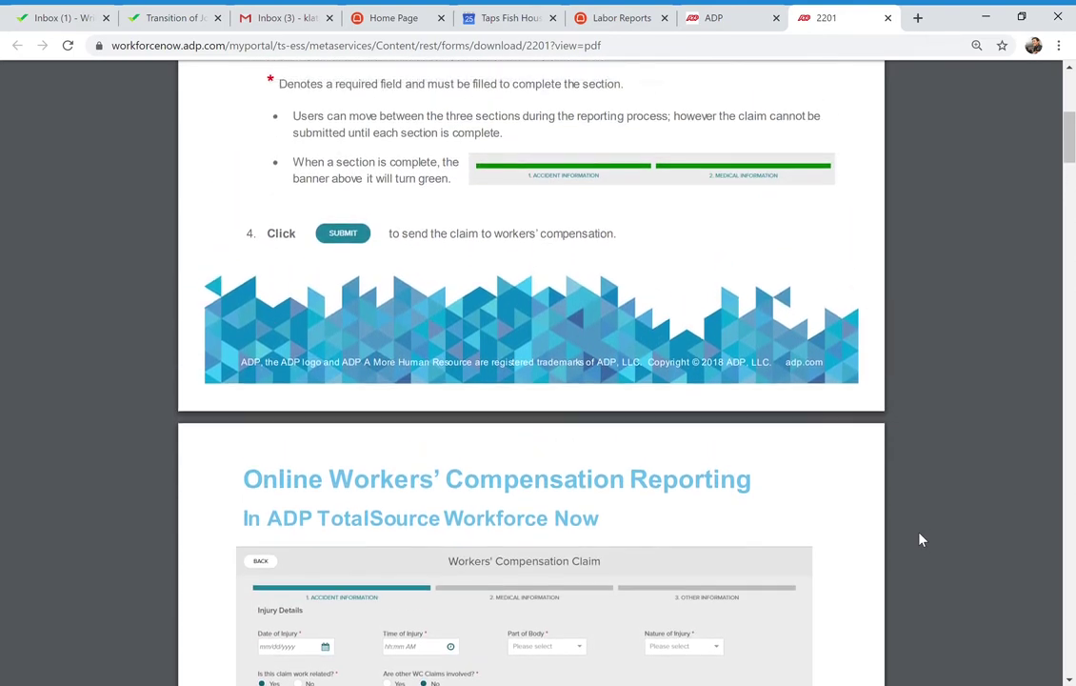
scroll(919, 540, "up", 4)
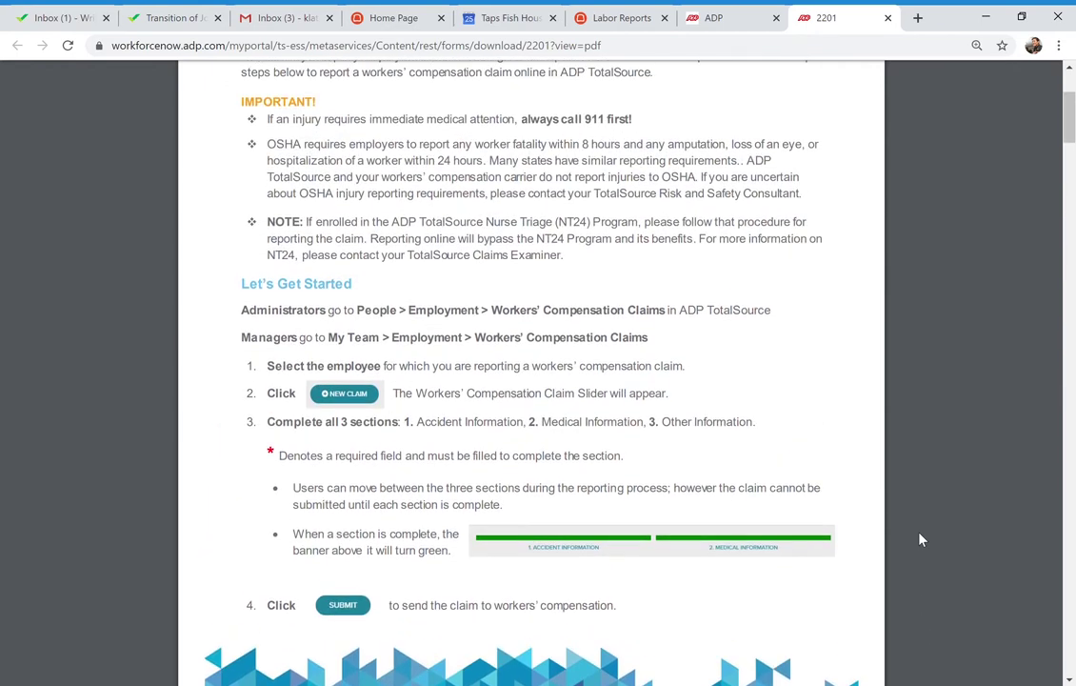
scroll(920, 540, "up", 2)
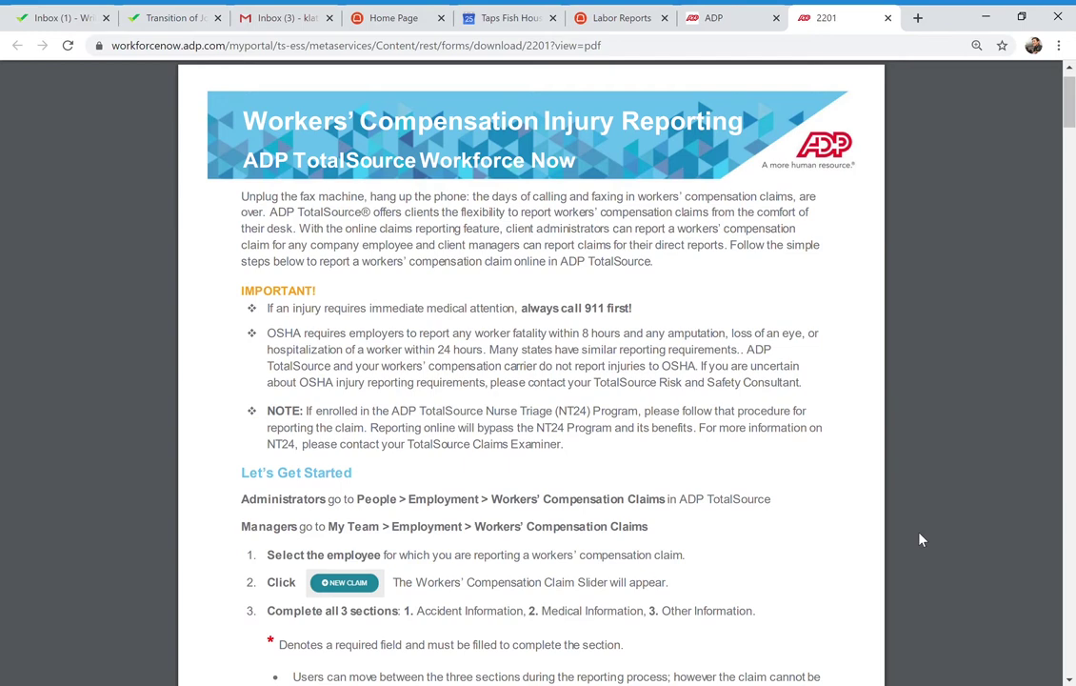
Scroll down once more, then return to the first page's 'Let's Get Started' steps
scroll(920, 540, "down", 1)
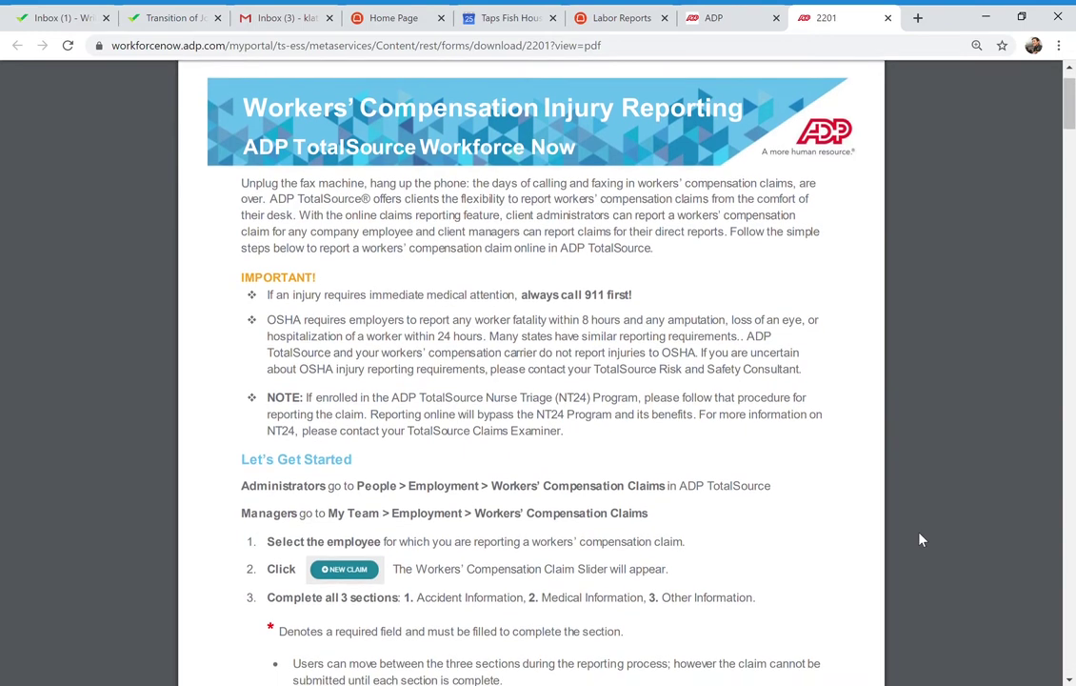
scroll(919, 540, "down", 1)
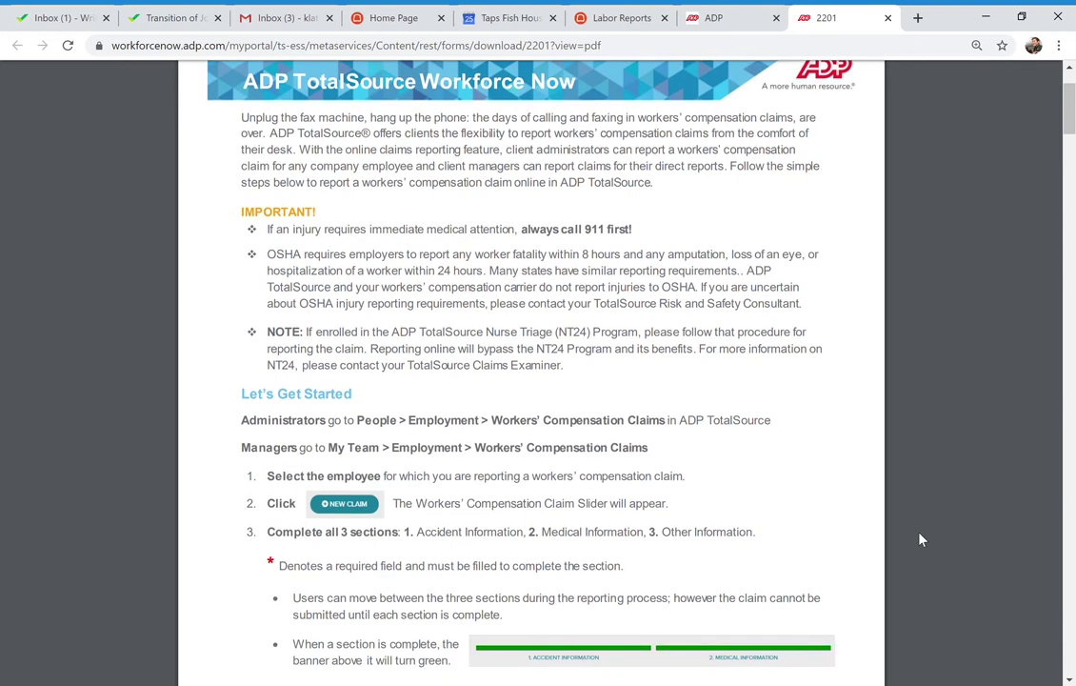
scroll(920, 540, "down", 1)
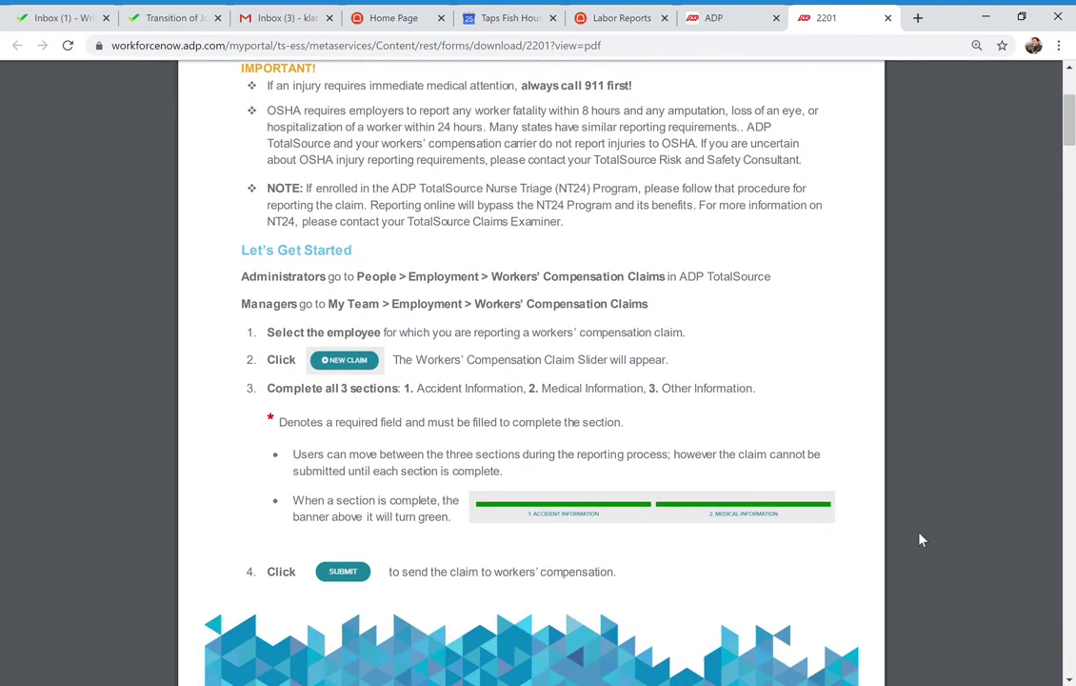
scroll(920, 540, "up", 1)
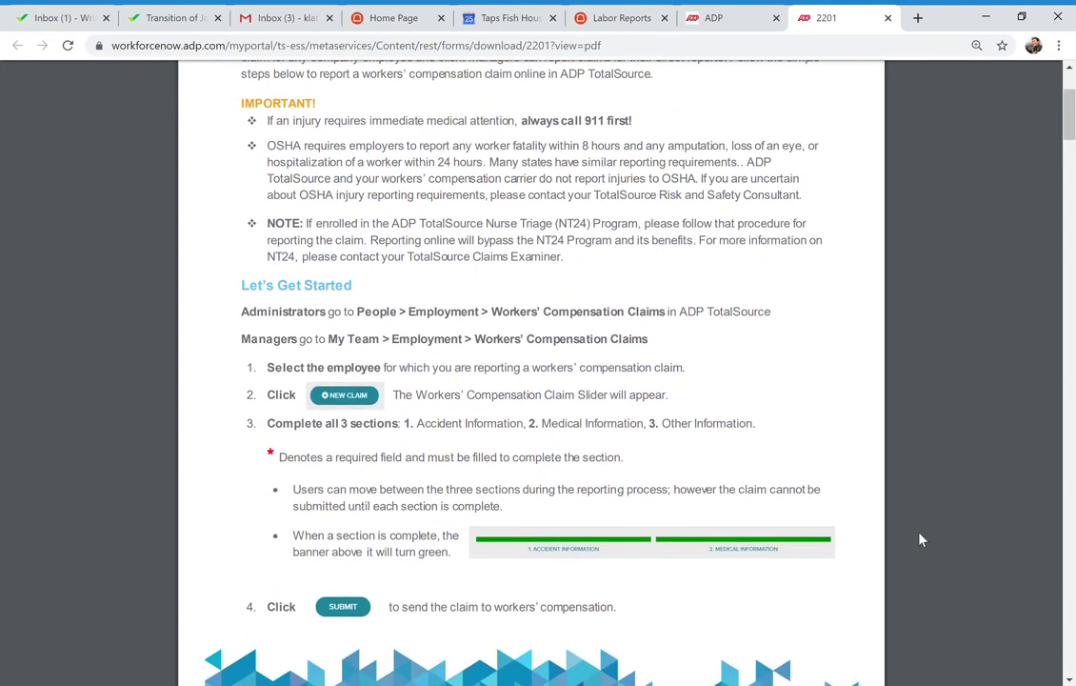
scroll(920, 540, "up", 1)
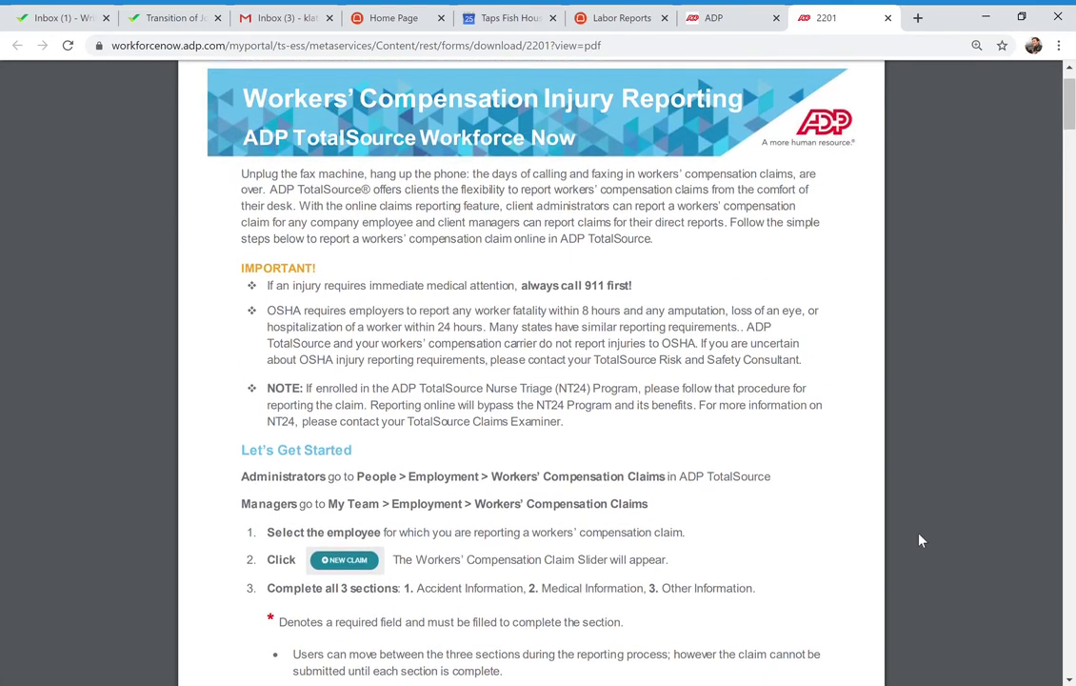
scroll(920, 540, "up", 1)
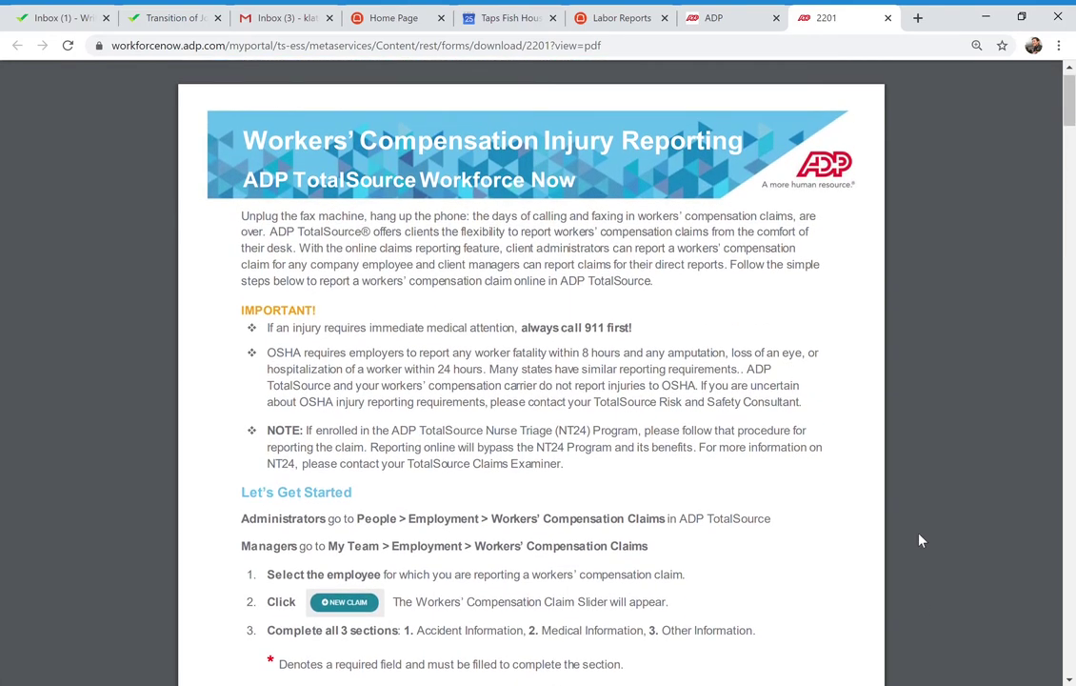
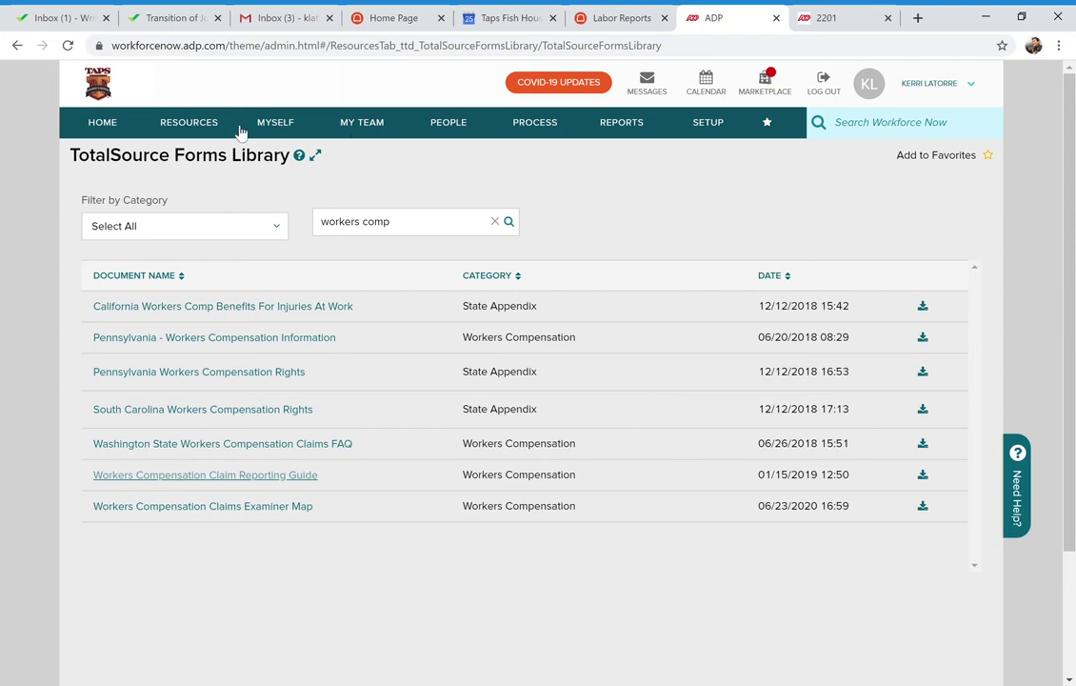
Go to People > Employment > Employment Profile, collapsing and re-expanding the menu along the way
left_click(466, 133)
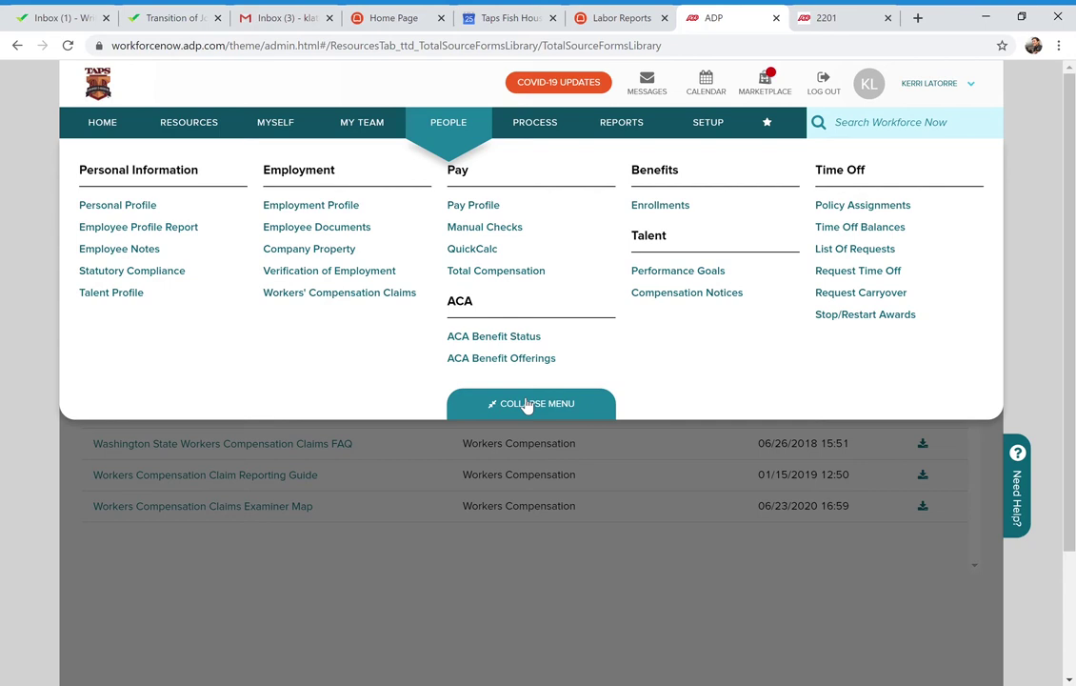
left_click(526, 404)
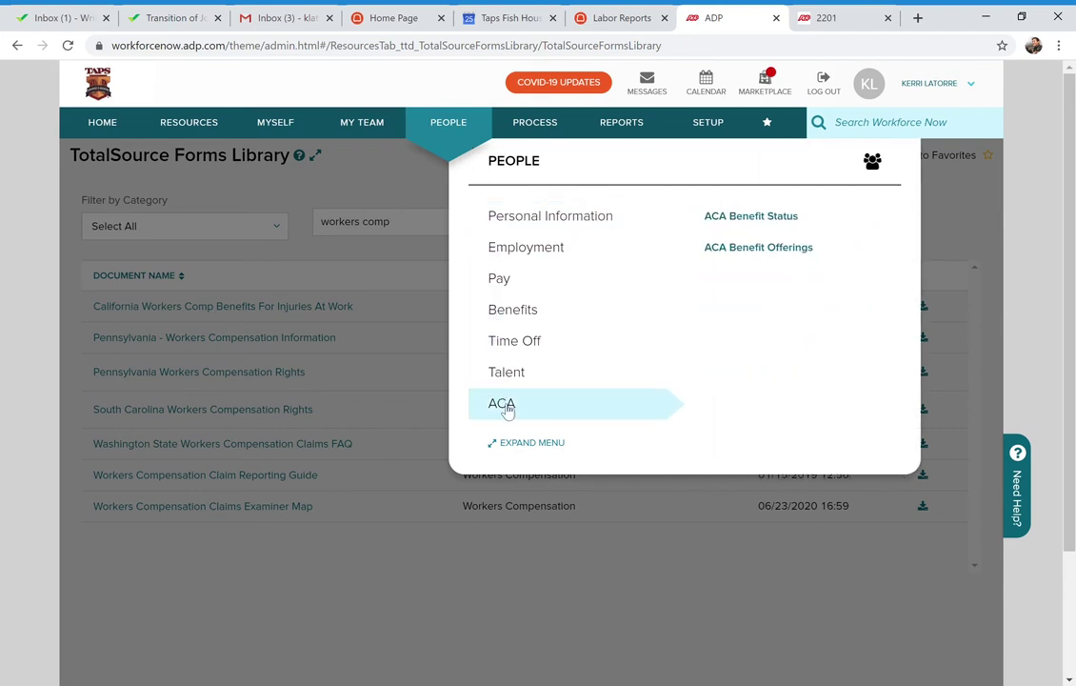
left_click(531, 444)
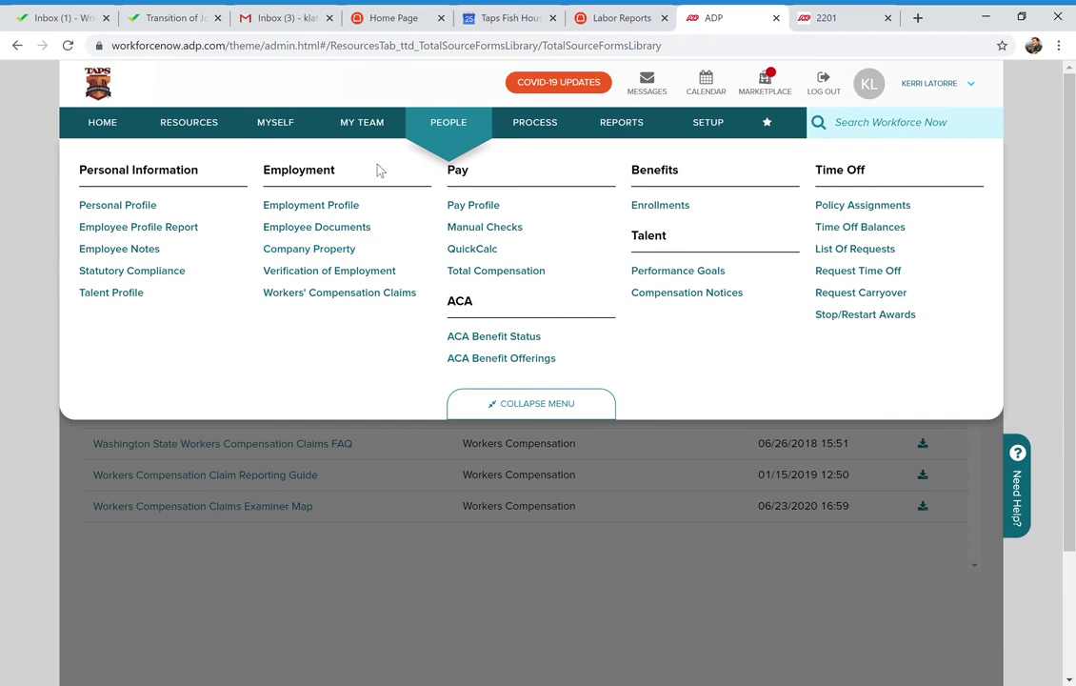
left_click(329, 206)
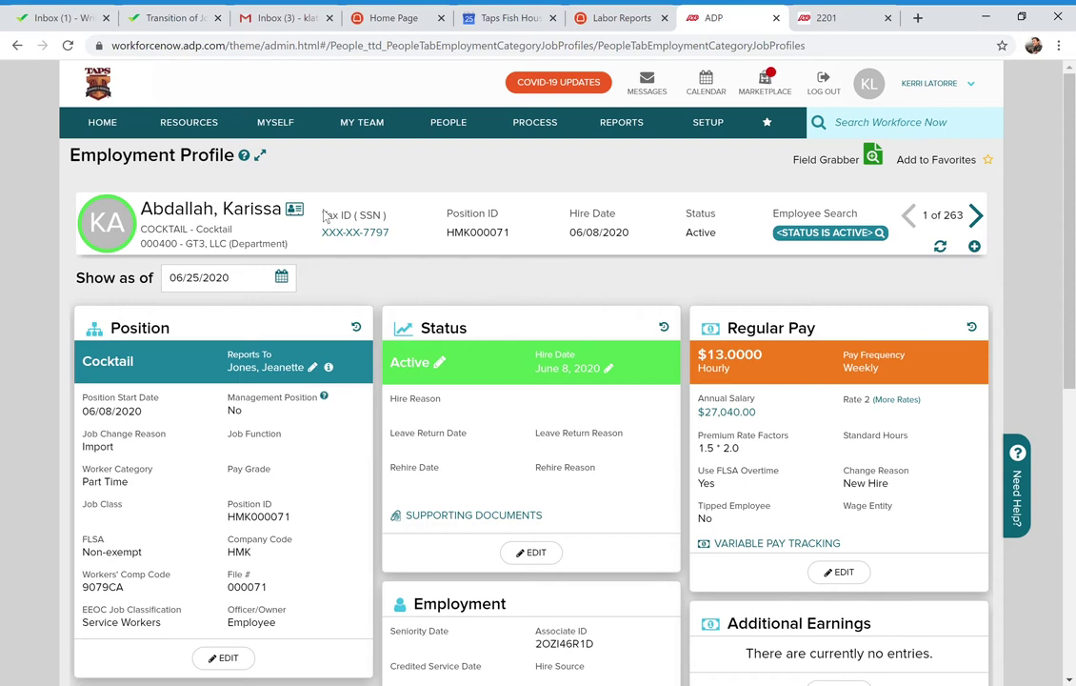
Edit the employee's Position with an effective date of 06/25/2020
scroll(324, 217, "down", 2)
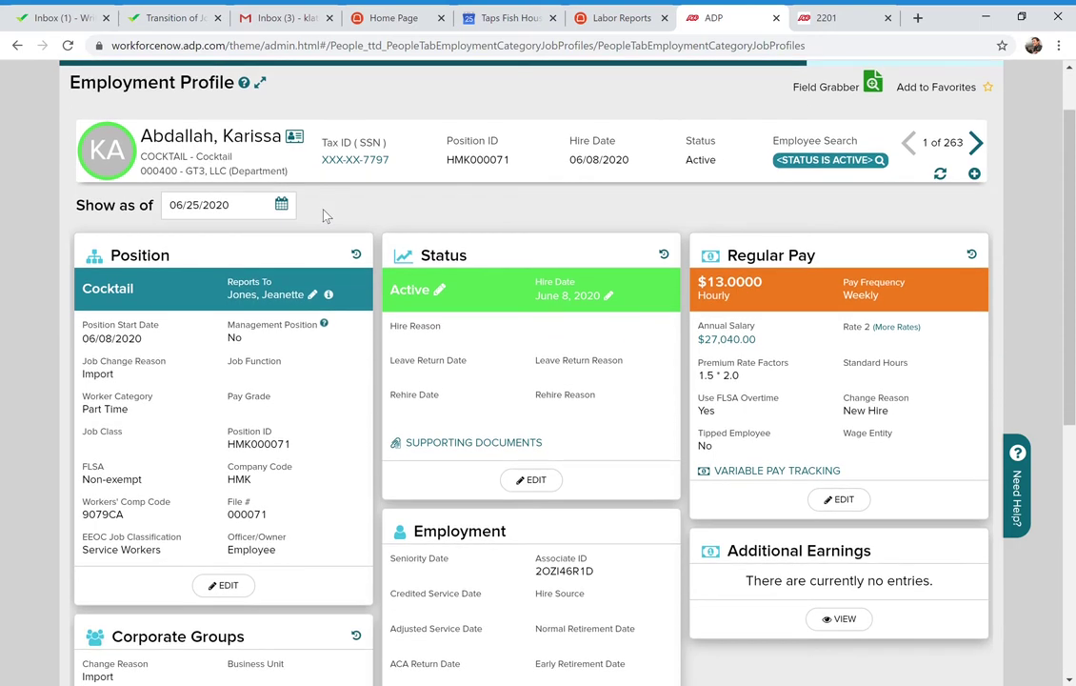
scroll(324, 215, "down", 1)
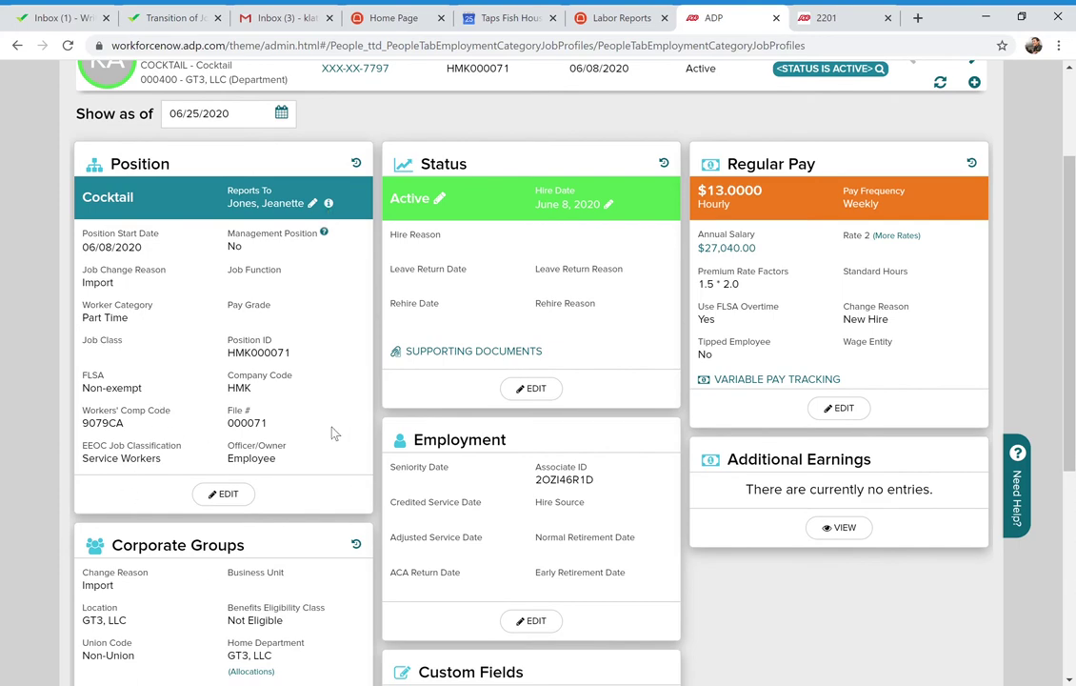
left_click(228, 494)
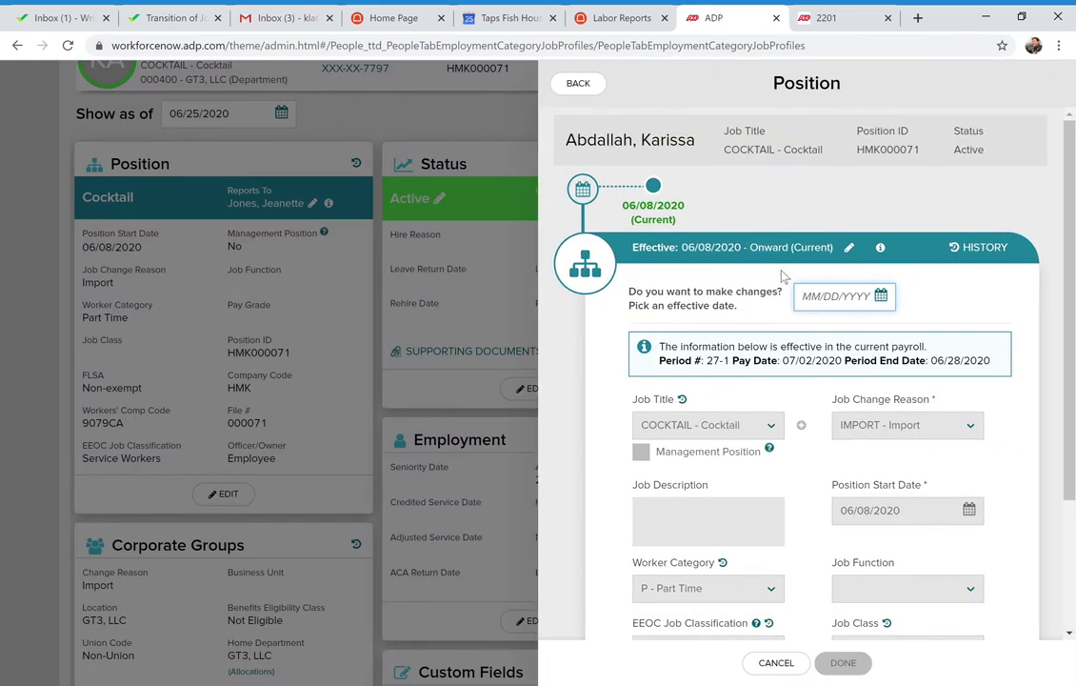
left_click(883, 296)
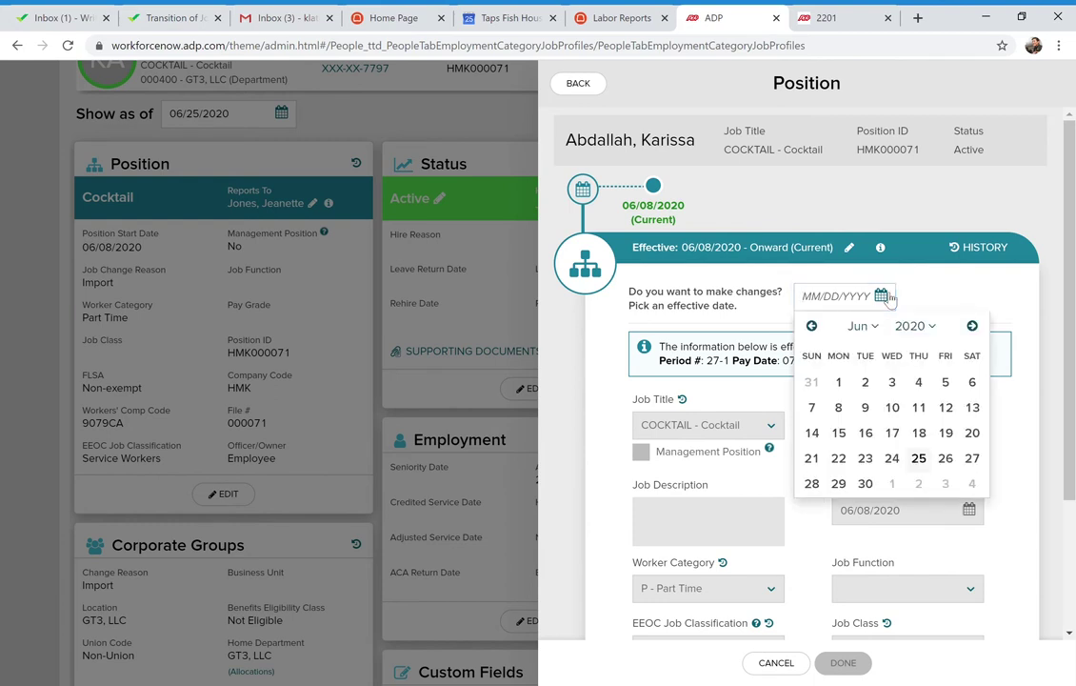
left_click(921, 459)
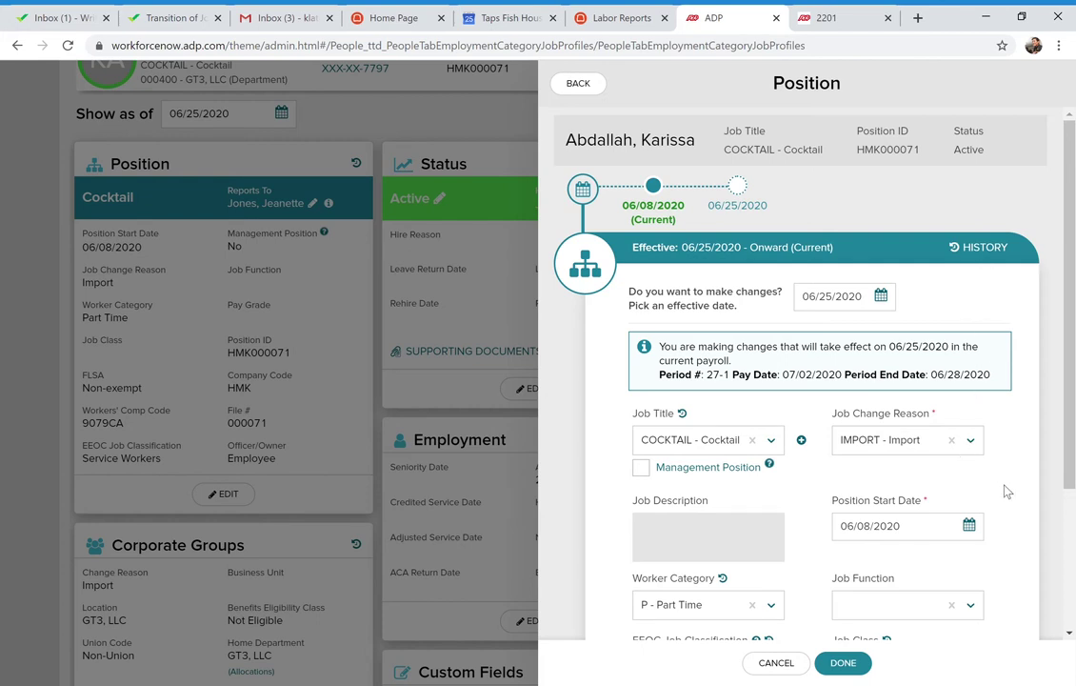
Check the Job Title list, then start adding a new job title
scroll(1007, 491, "down", 1)
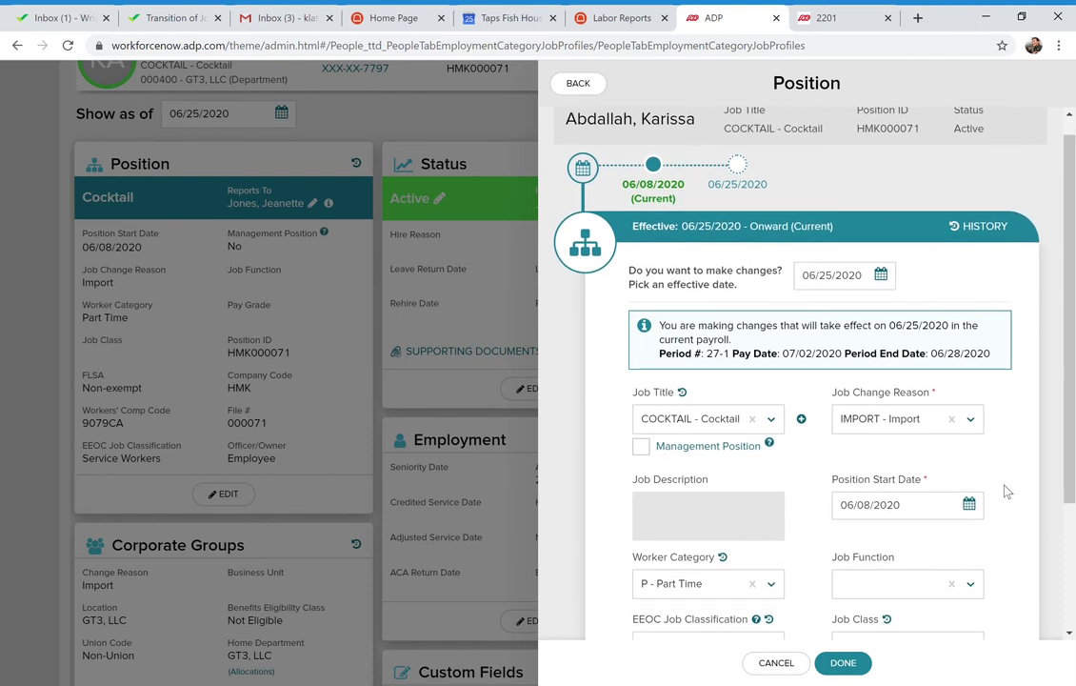
scroll(1006, 492, "down", 3)
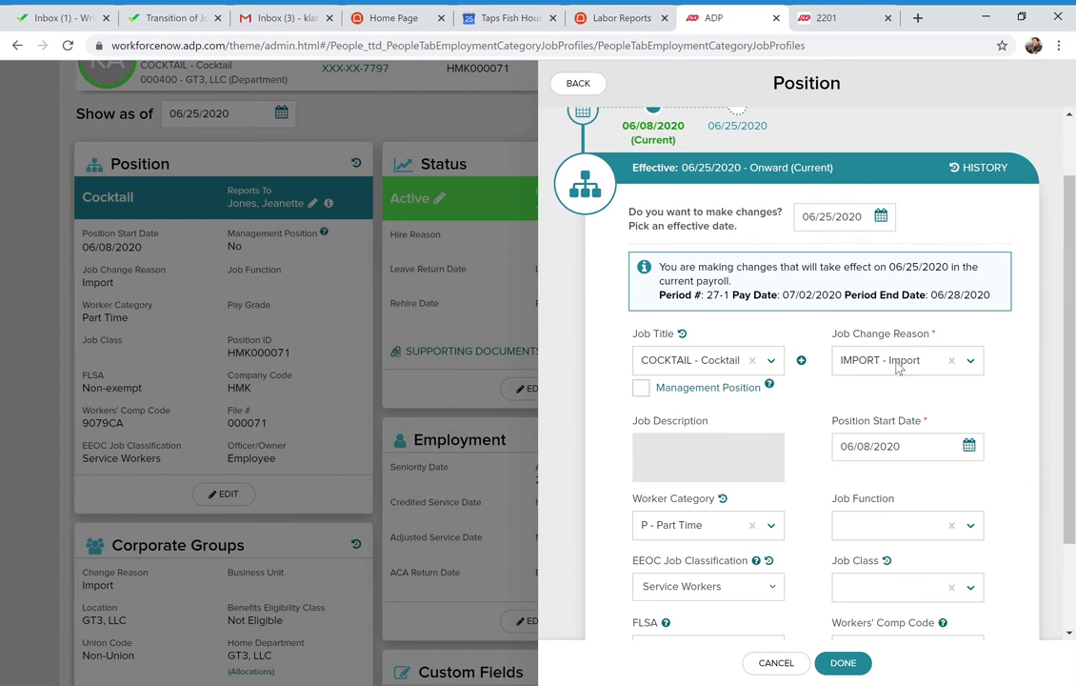
left_click(773, 362)
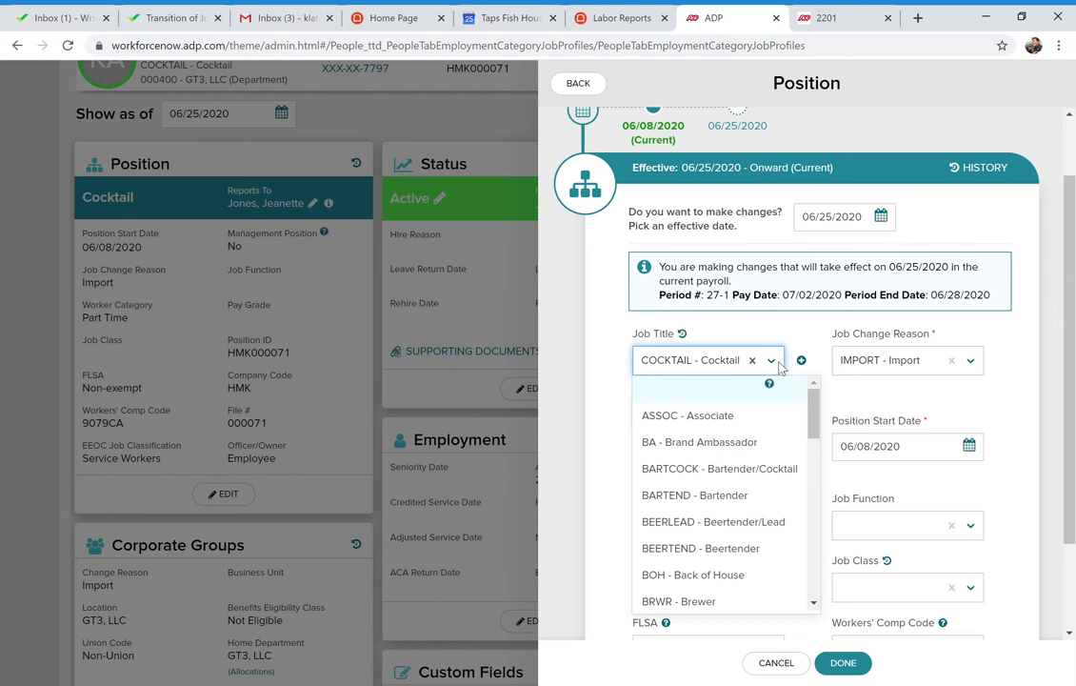
left_click(777, 365)
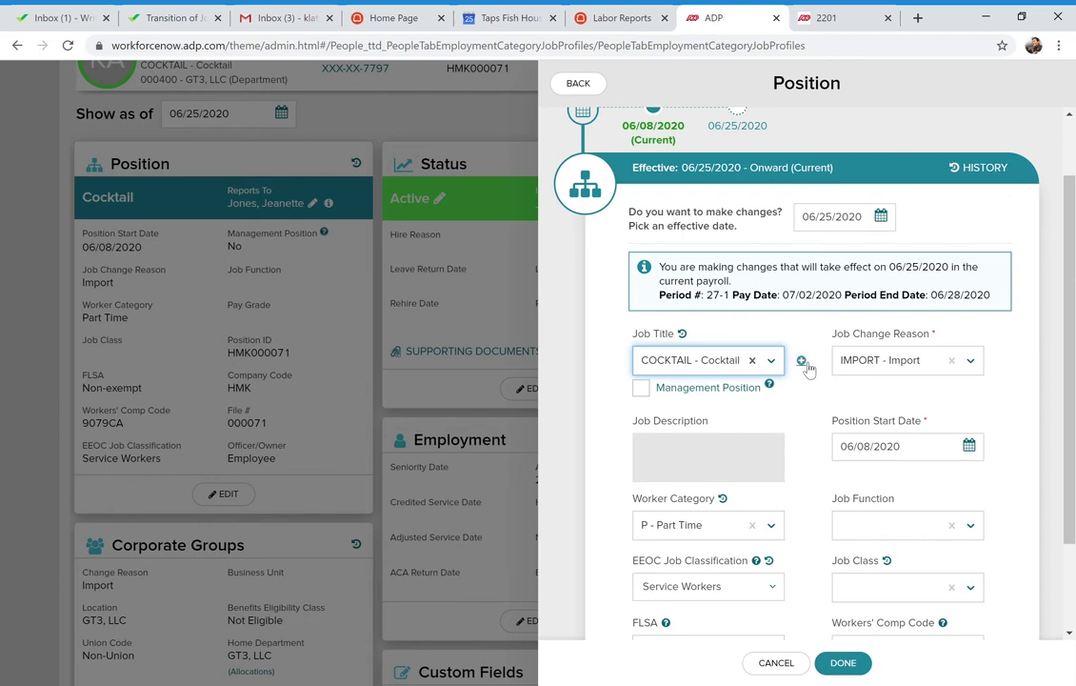
left_click(802, 362)
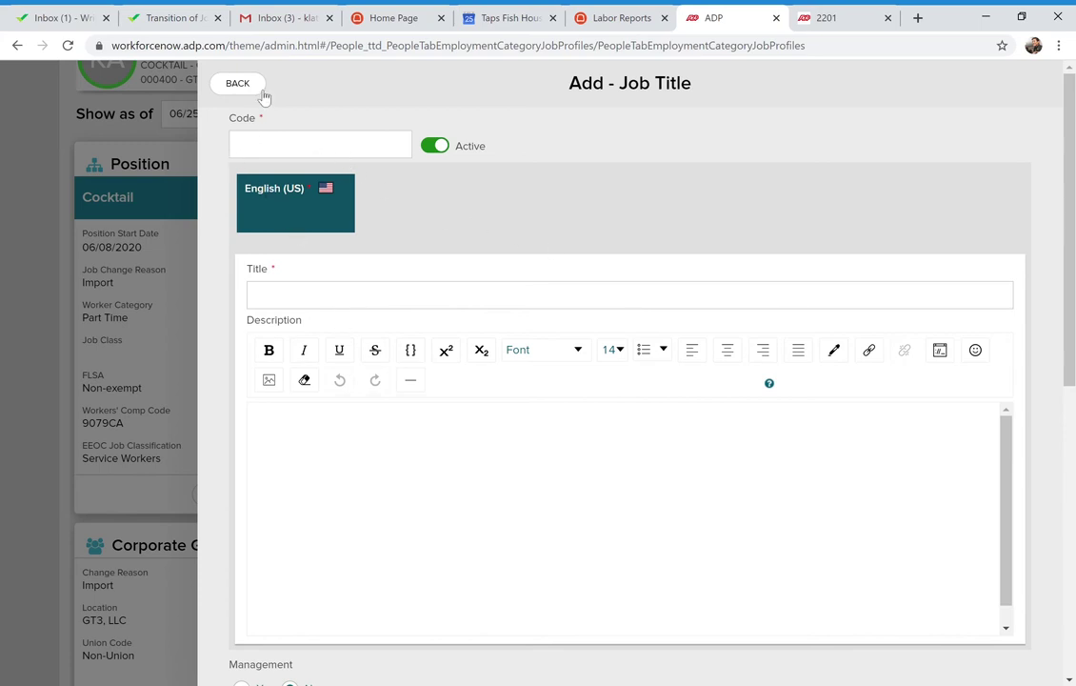
Review the blank Add - Job Title form and go back without saving
scroll(507, 348, "down", 2)
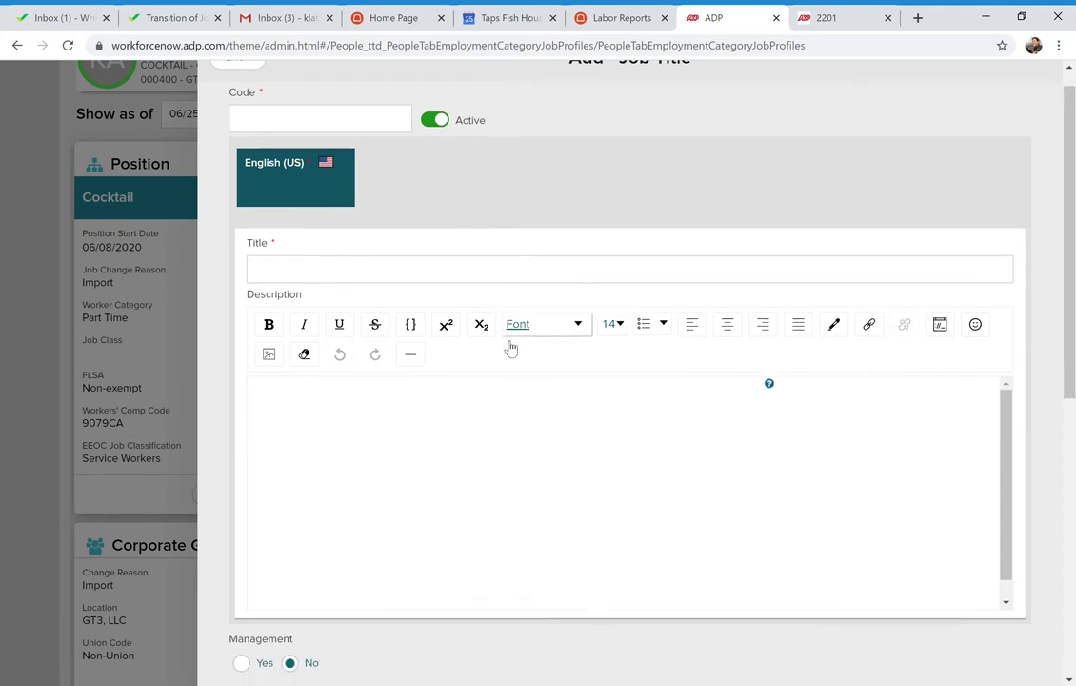
scroll(507, 347, "down", 5)
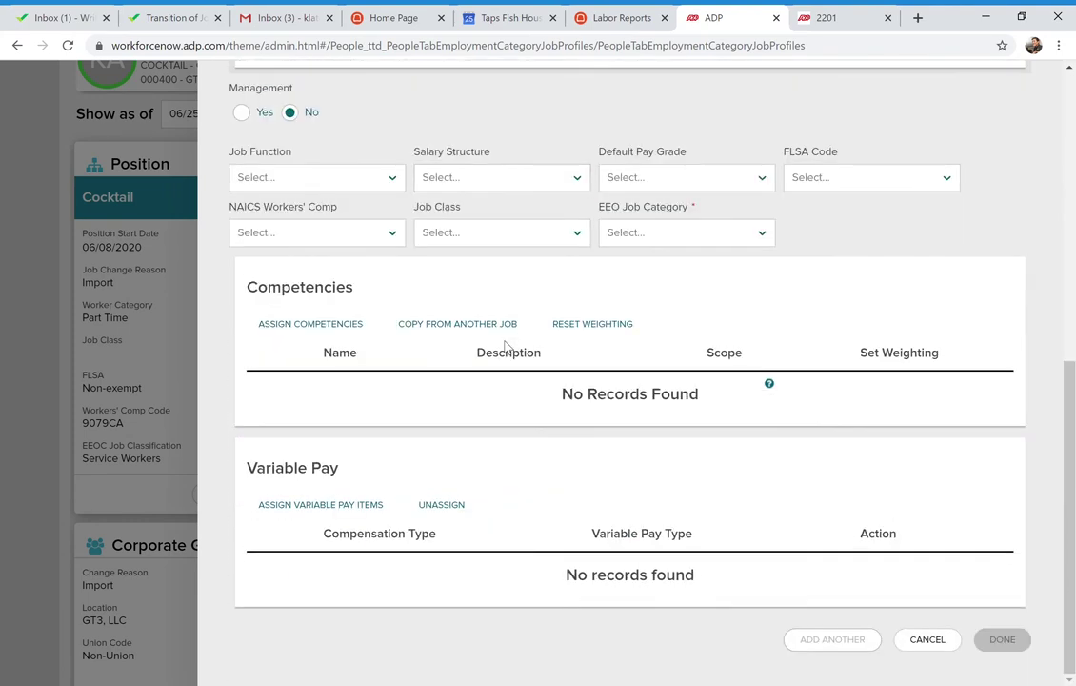
scroll(505, 346, "up", 6)
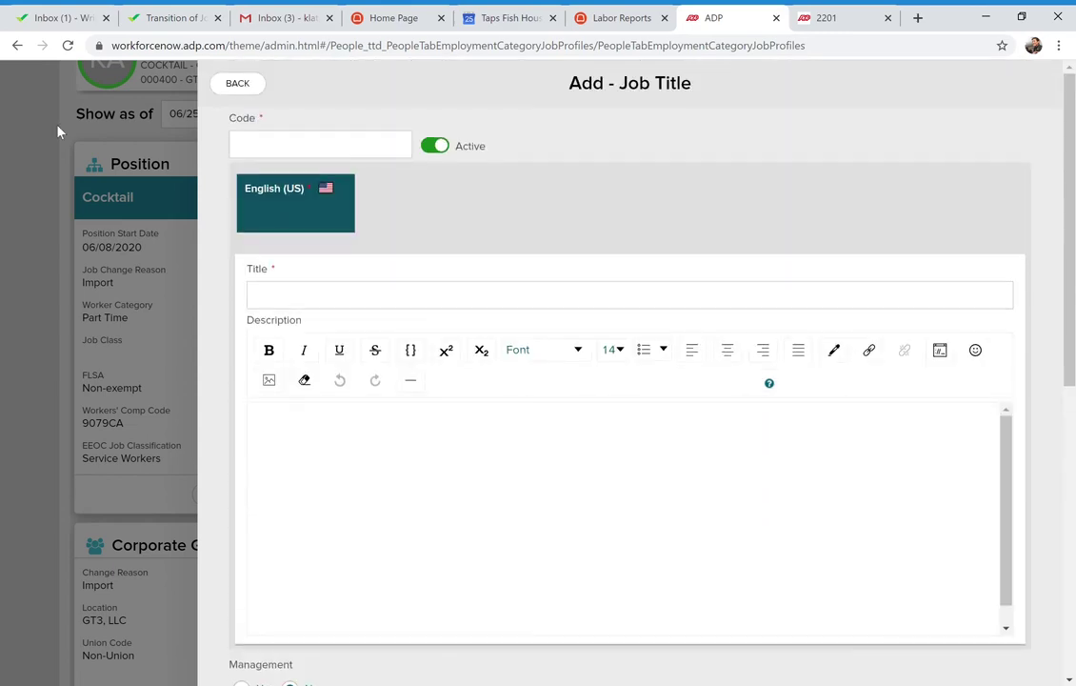
left_click(238, 82)
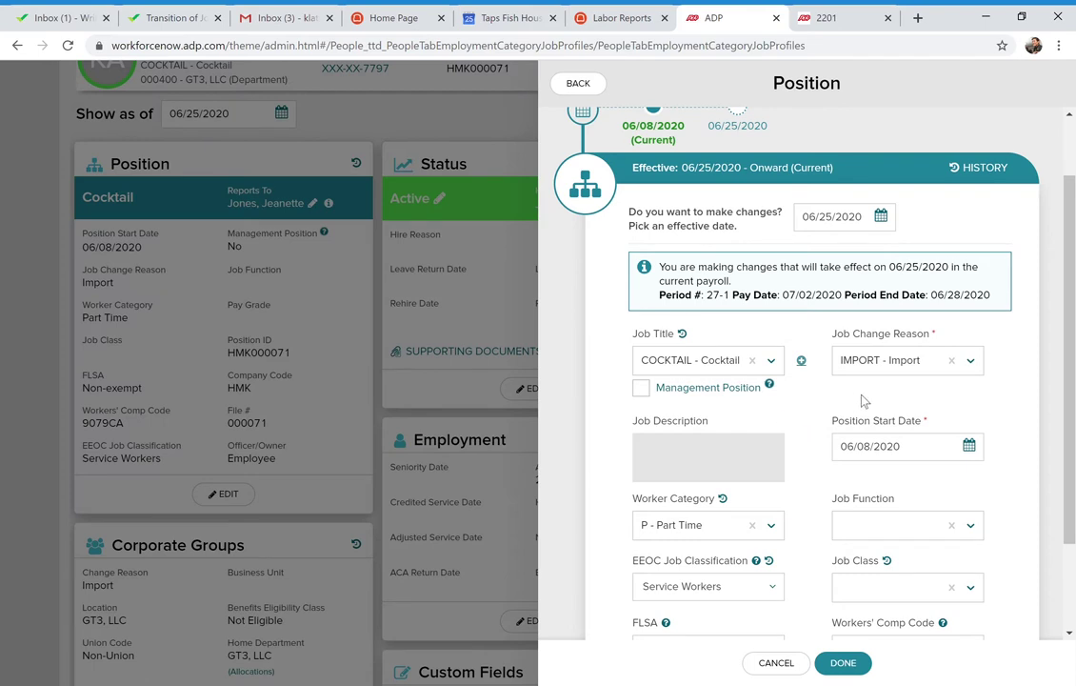
Cancel the Position edits, leaving the position as Cocktail at $13.0000 hourly
scroll(864, 400, "down", 3)
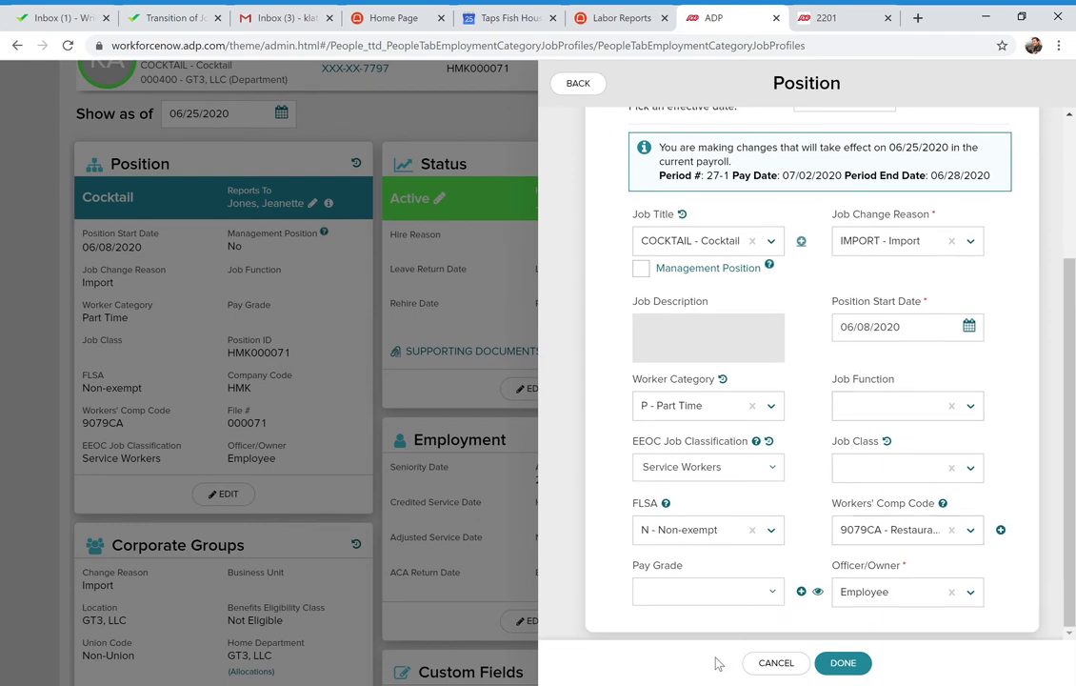
left_click(778, 666)
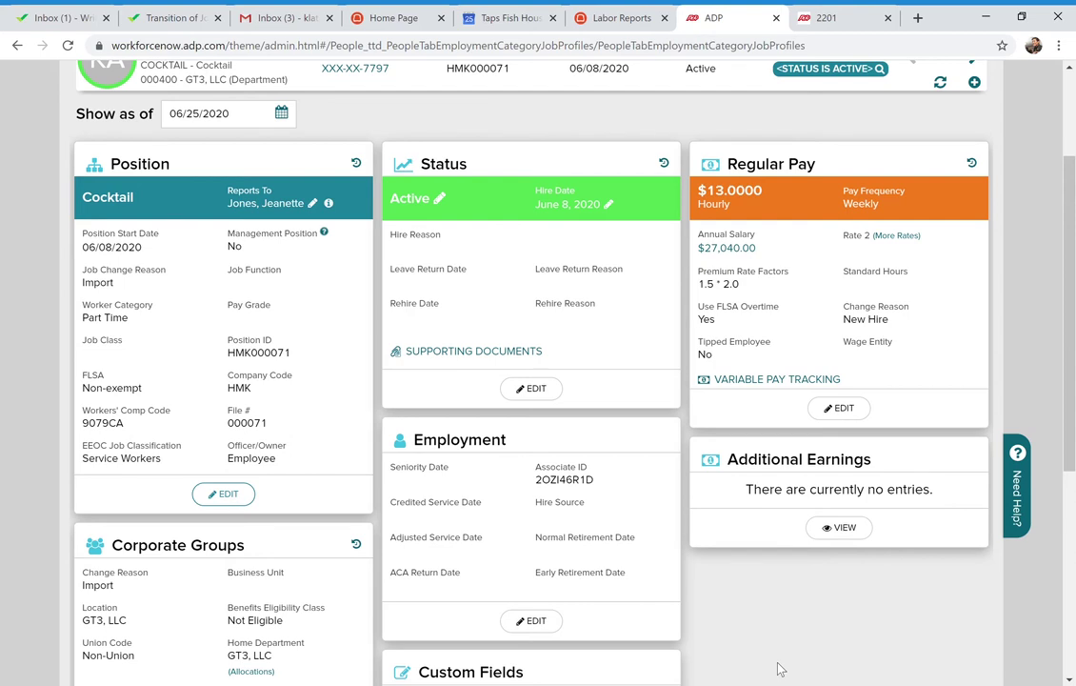
left_click(844, 410)
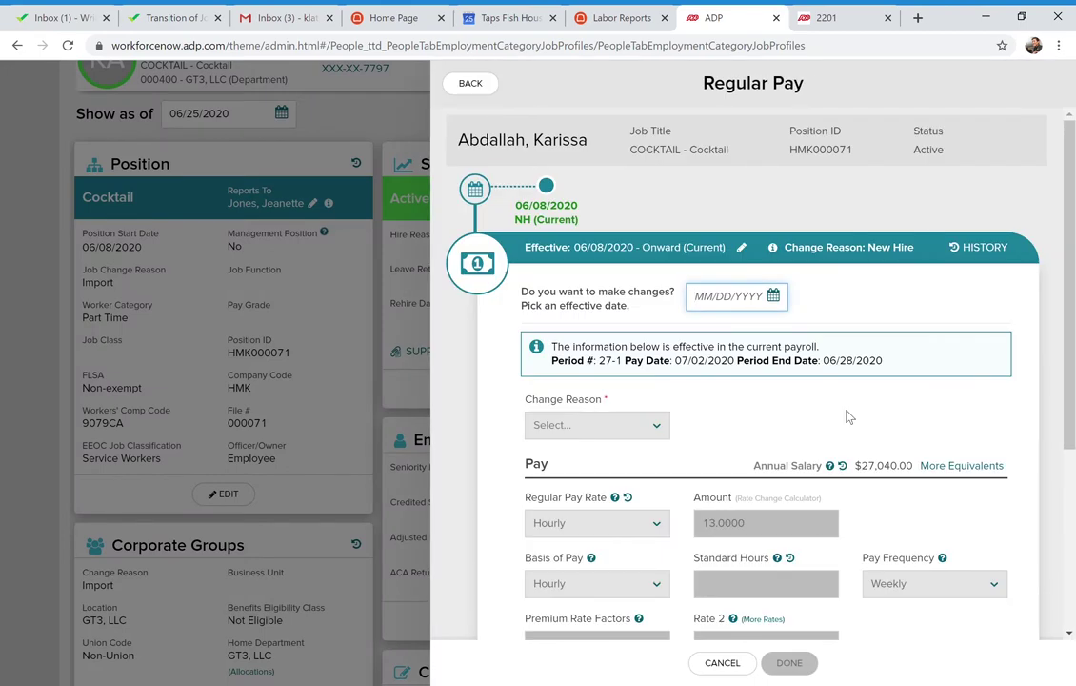
scroll(850, 416, "down", 1)
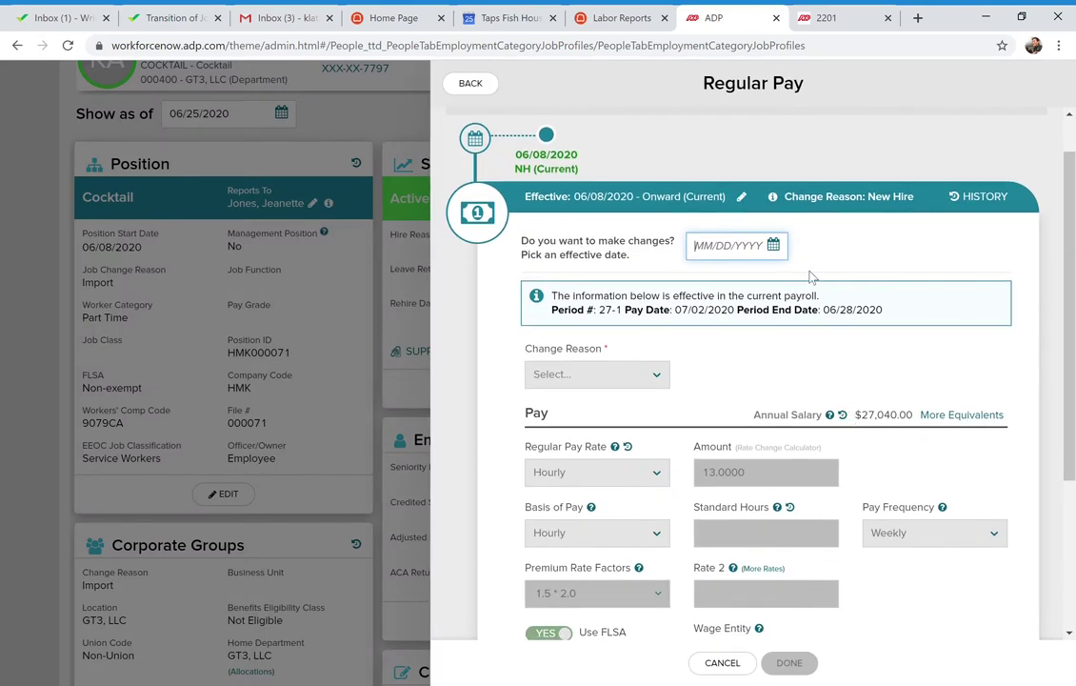
left_click(785, 252)
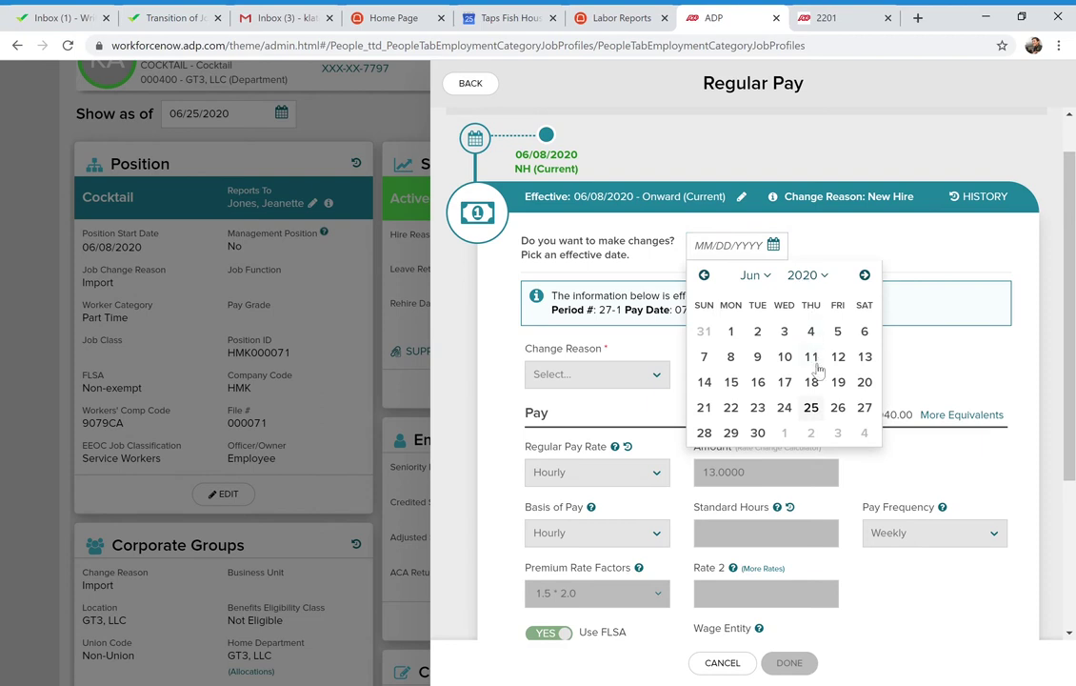
left_click(810, 407)
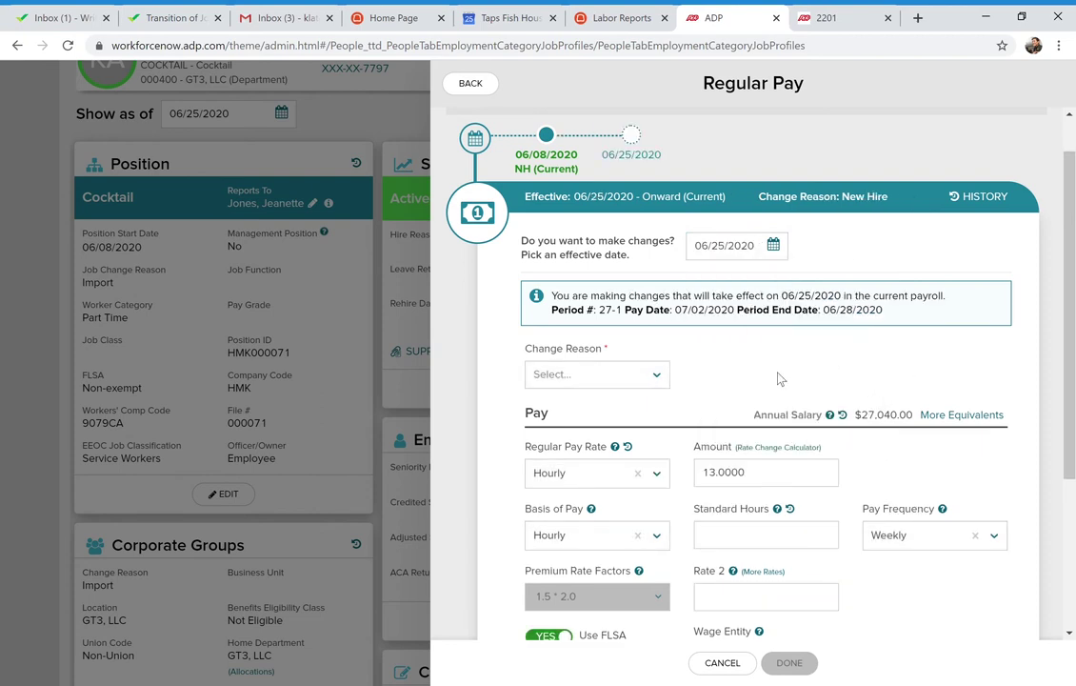
left_click(659, 377)
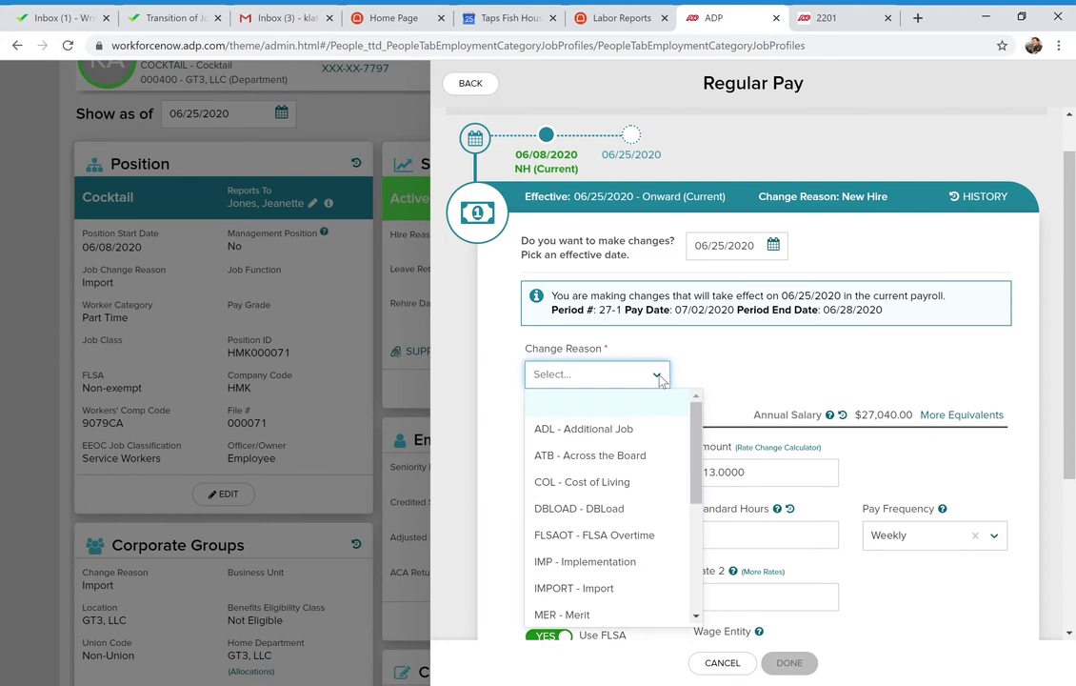
left_click(659, 377)
scroll(795, 382, "down", 2)
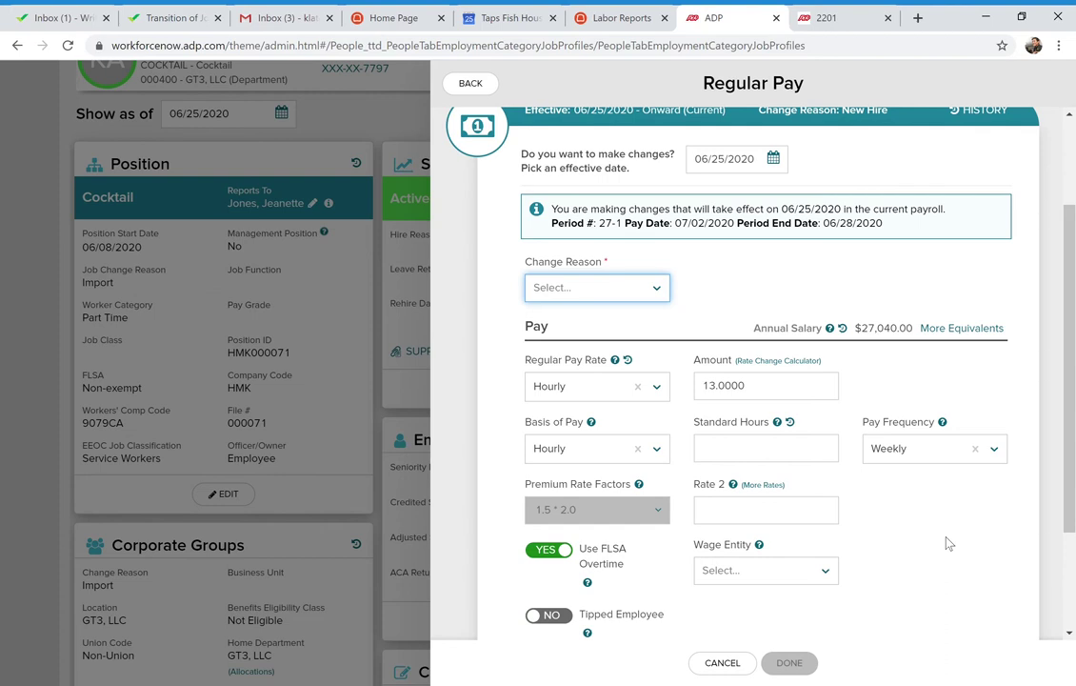
scroll(970, 589, "down", 2)
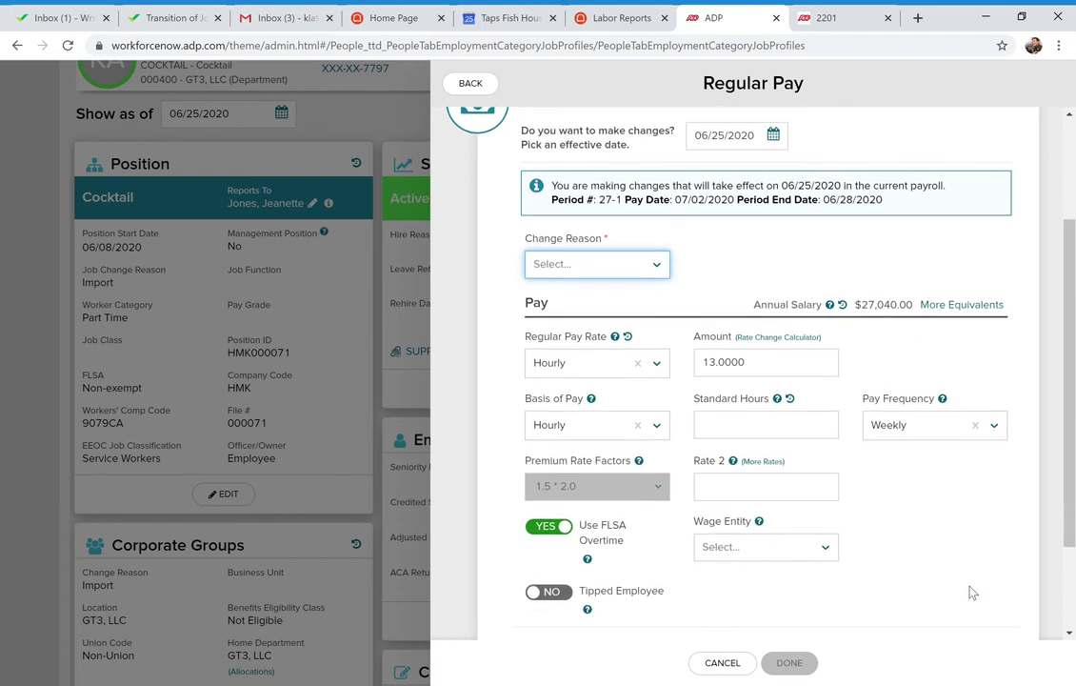
scroll(970, 592, "down", 2)
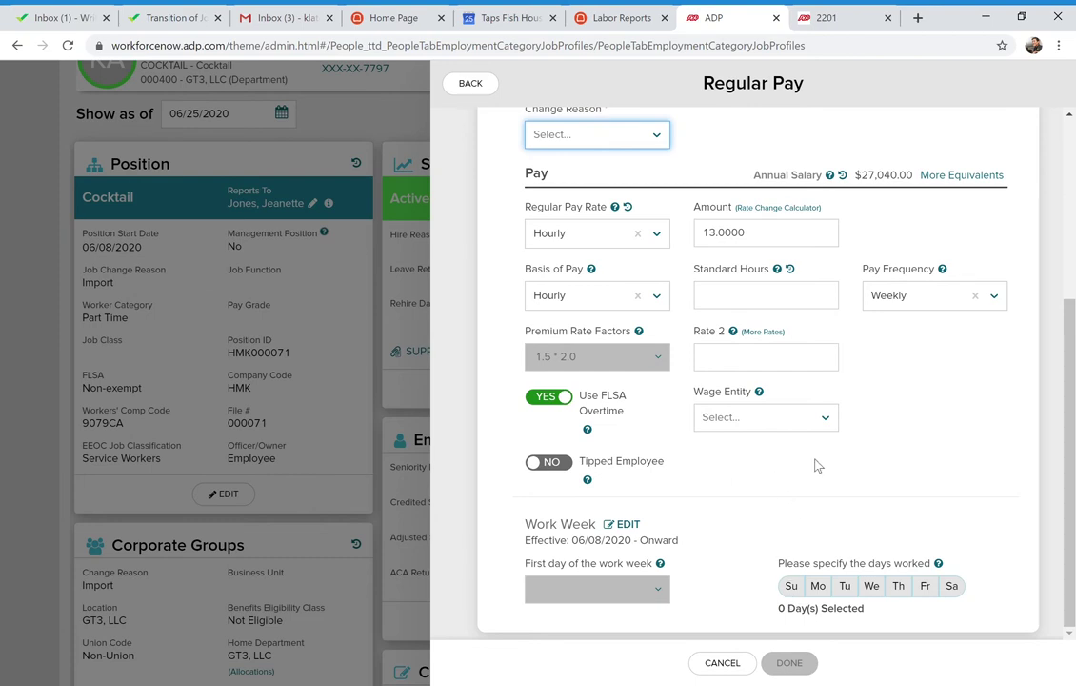
scroll(853, 470, "up", 5)
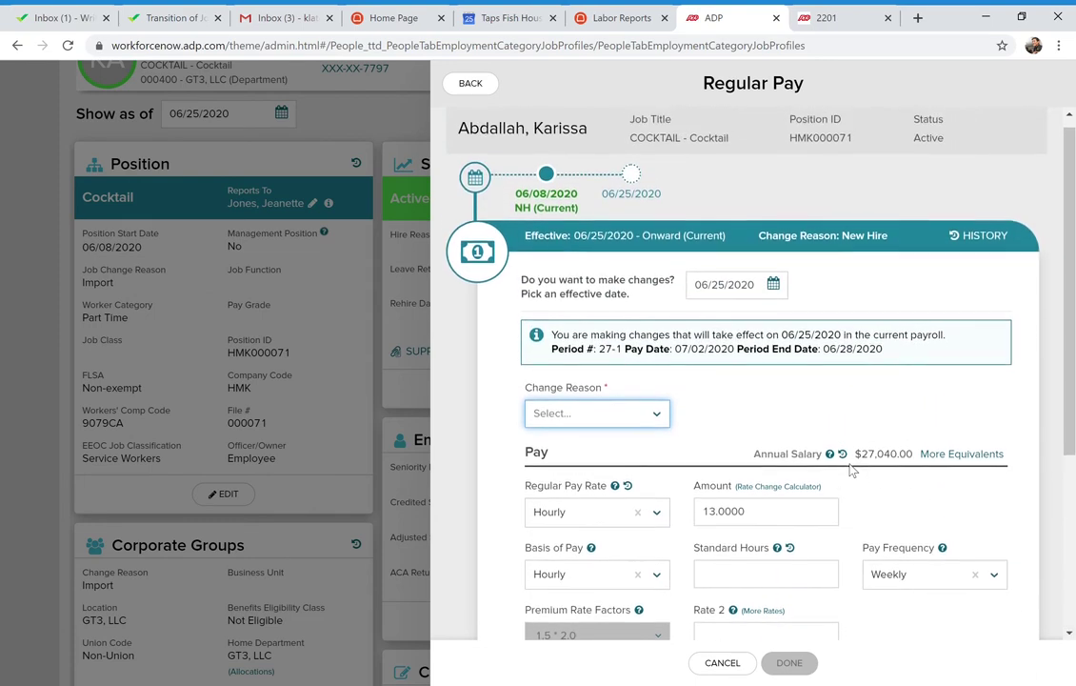
scroll(852, 469, "down", 1)
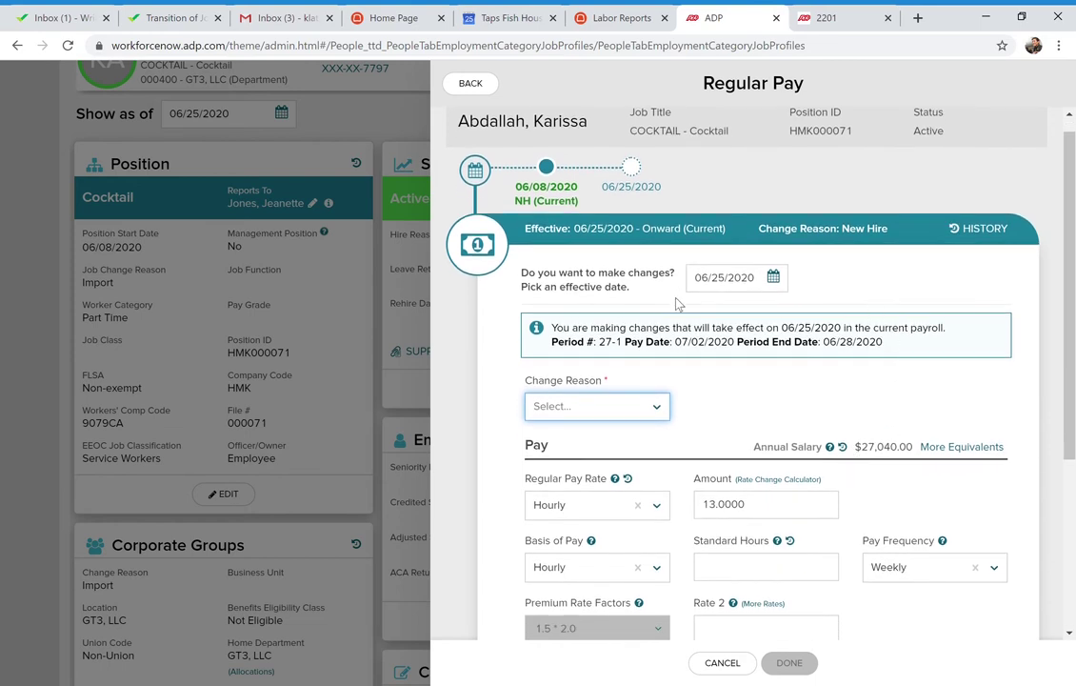
scroll(684, 378, "up", 1)
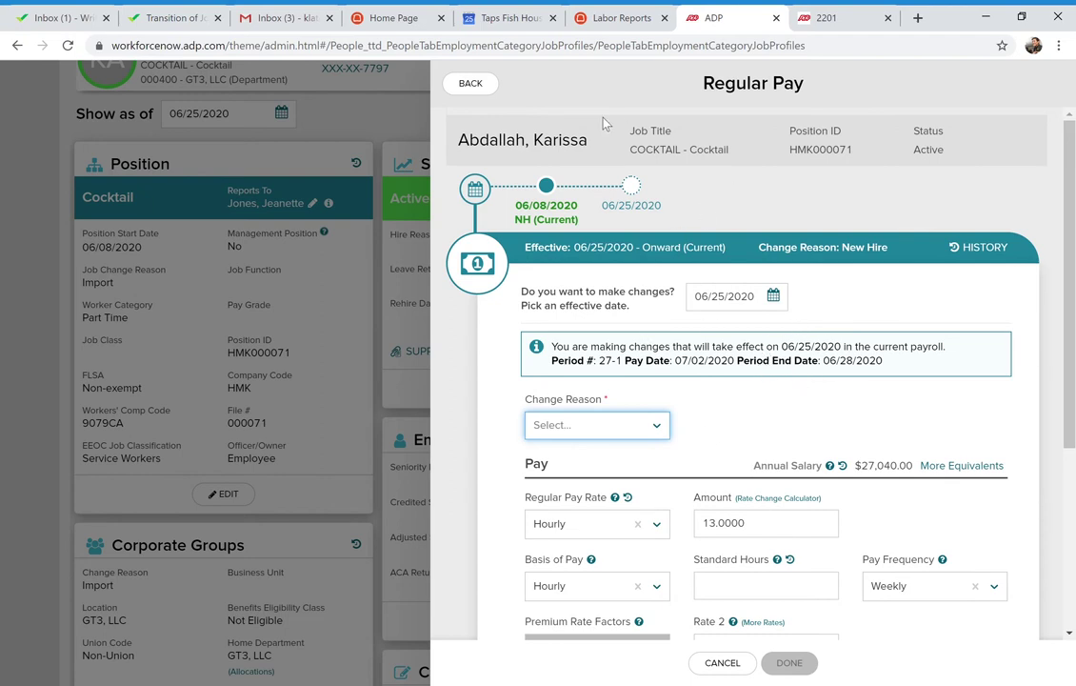
scroll(914, 310, "down", 1)
scroll(901, 309, "down", 2)
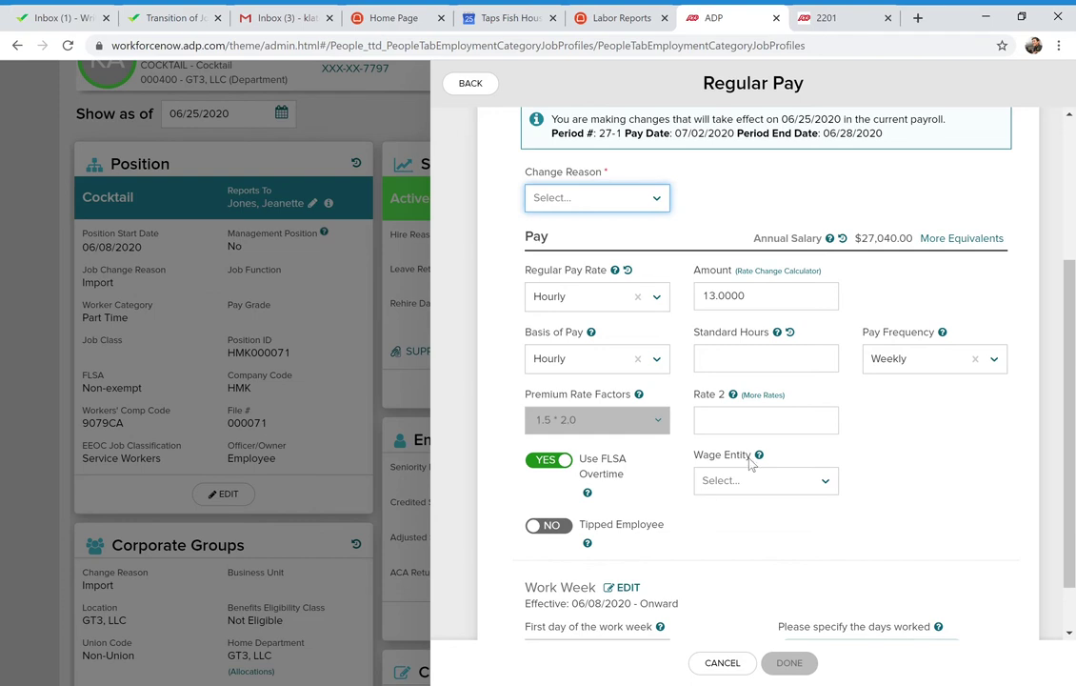
scroll(752, 460, "up", 2)
scroll(753, 447, "up", 1)
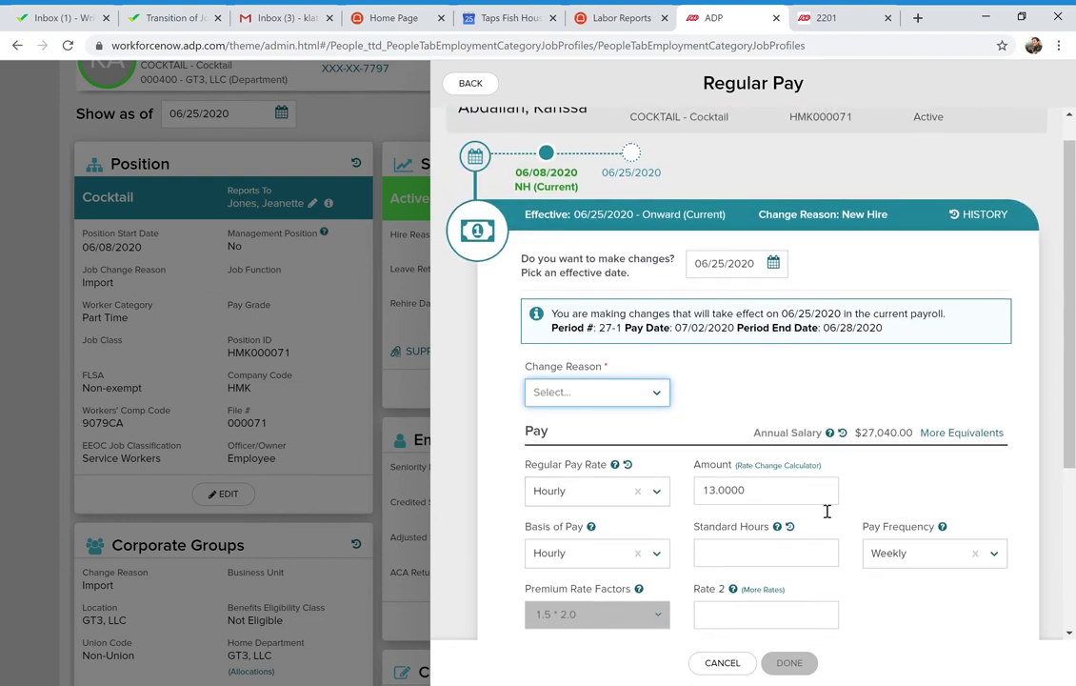
scroll(824, 510, "down", 1)
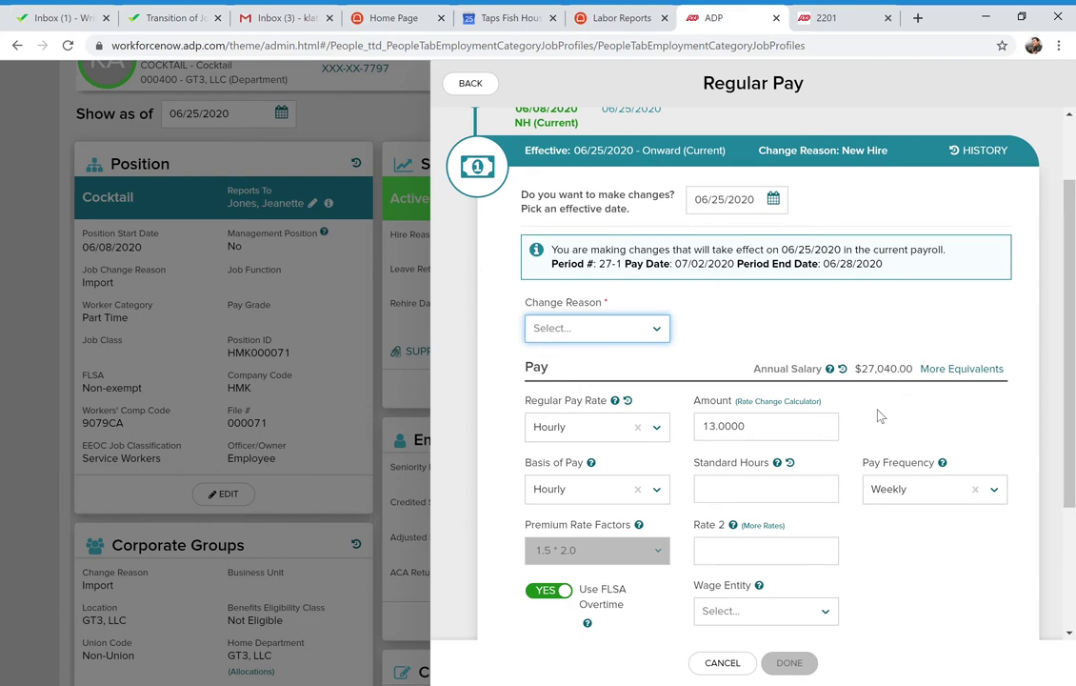
Cancel the Regular Pay edit and go to People > Employment > Workers' Compensation Claims
left_click(722, 663)
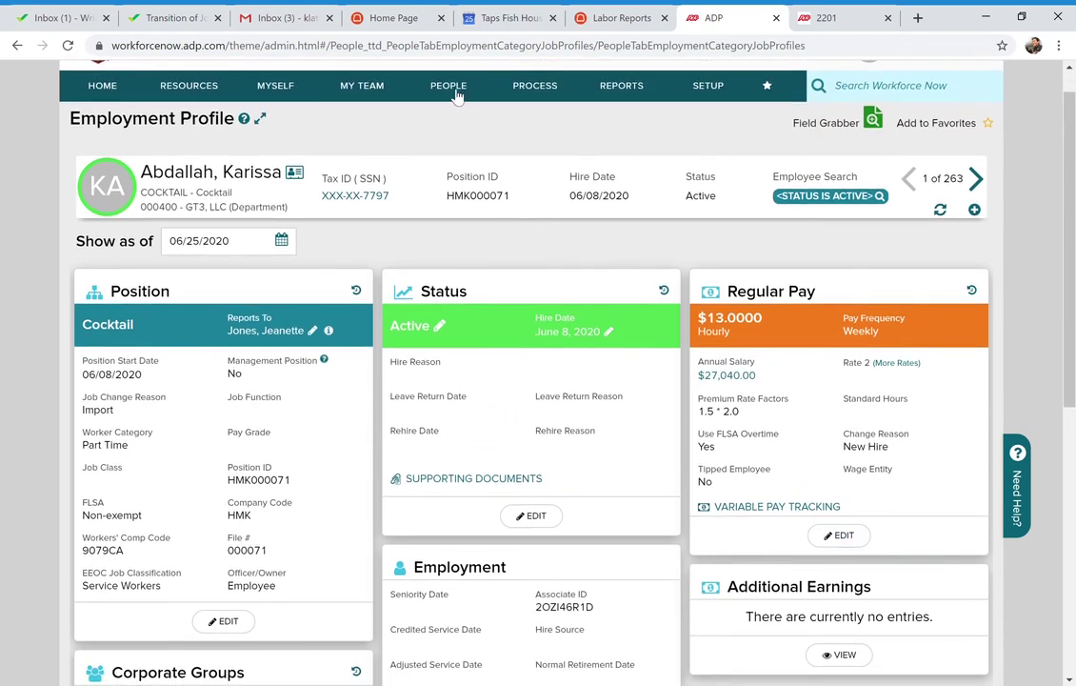
left_click(457, 94)
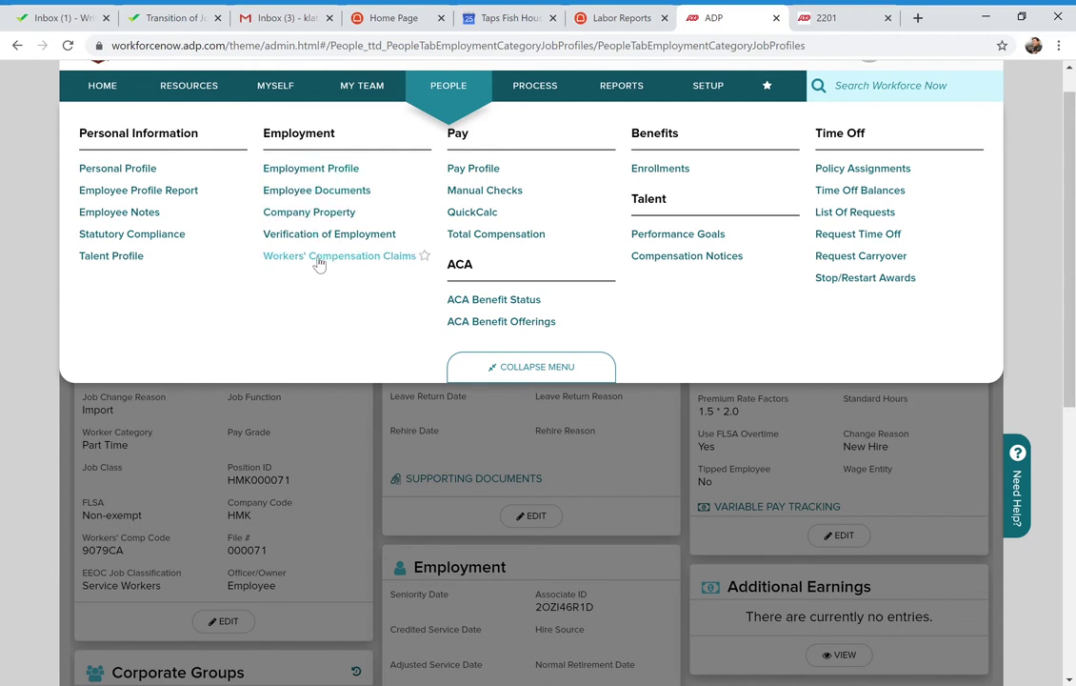
left_click(318, 260)
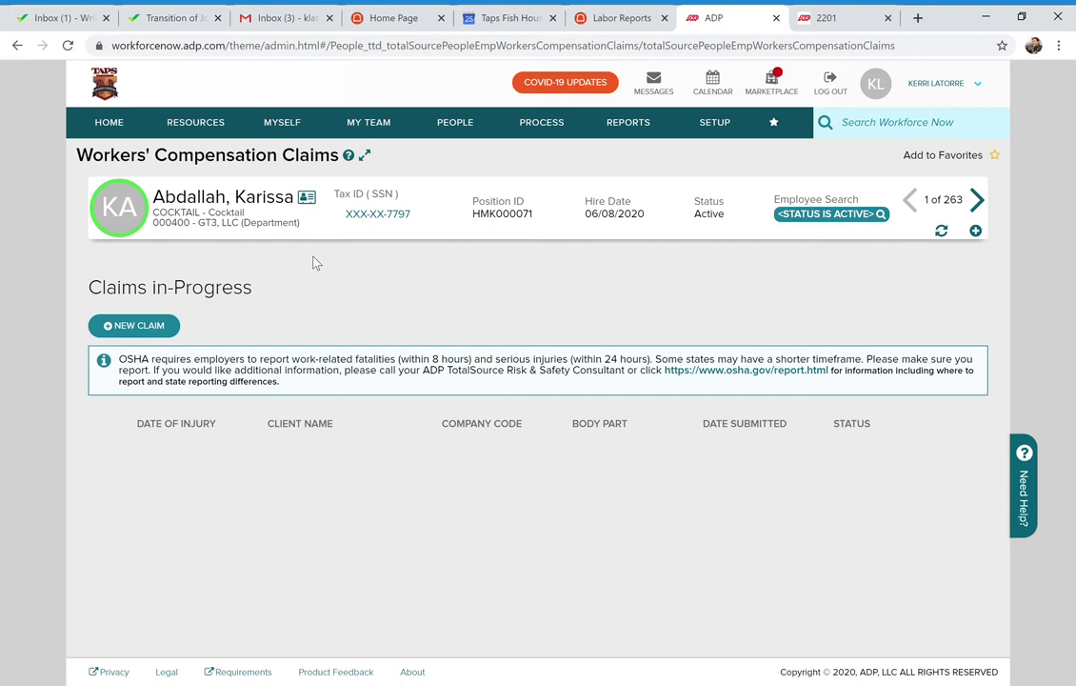
Advance to employee 3, start a regular workers' compensation claim, then abandon it unsaved
left_click(989, 202)
left_click(989, 202)
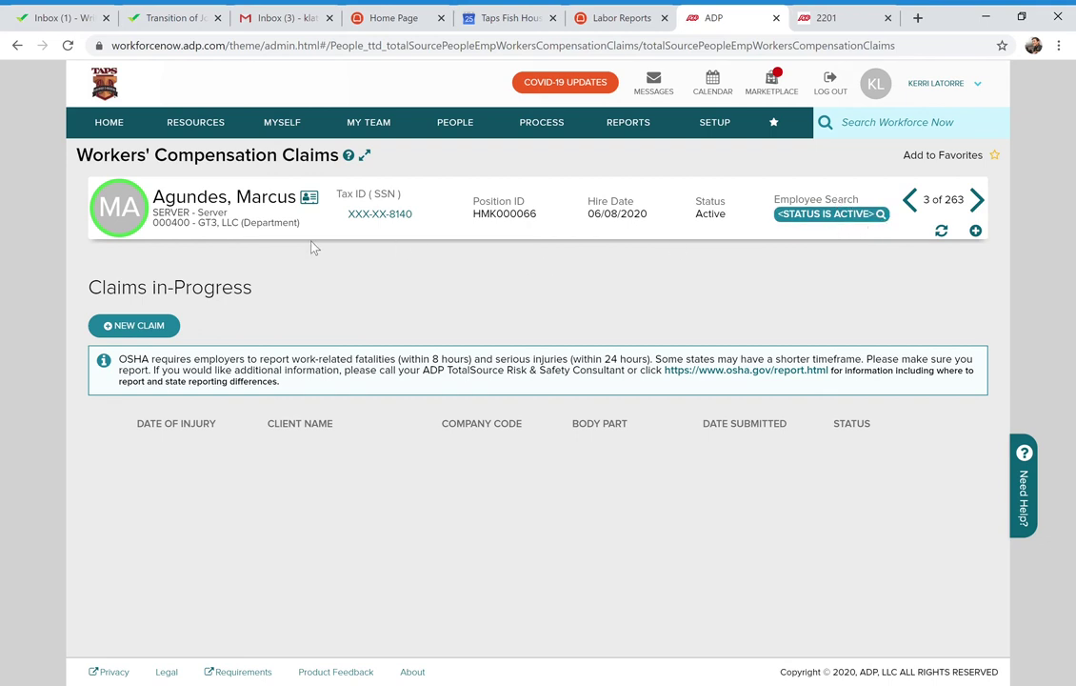
left_click(138, 327)
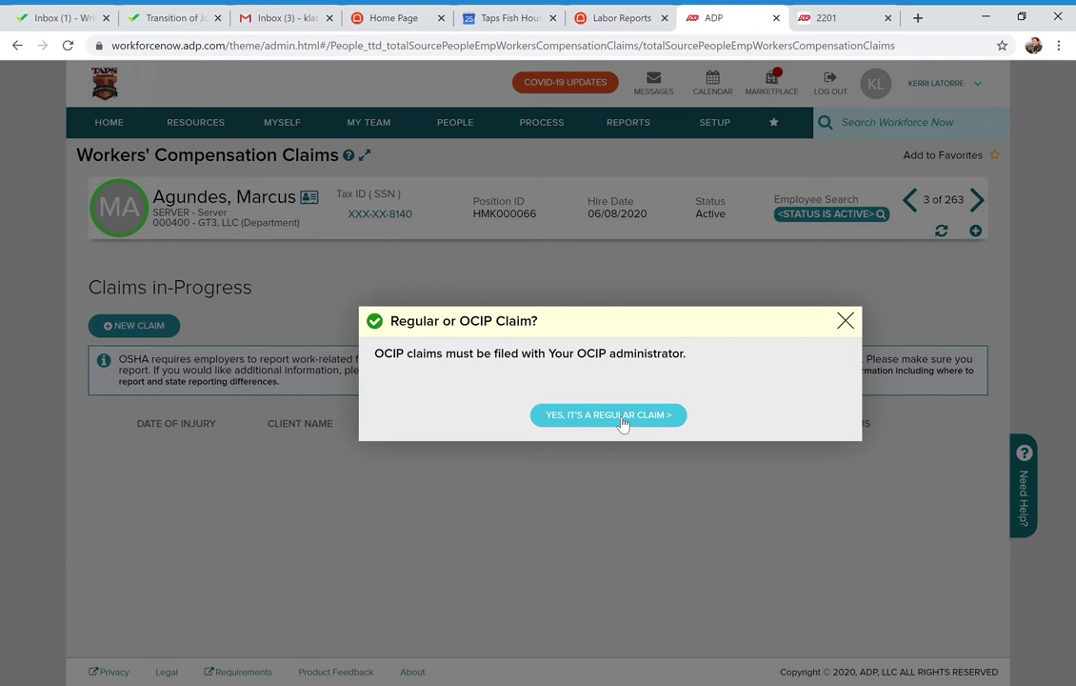
left_click(619, 416)
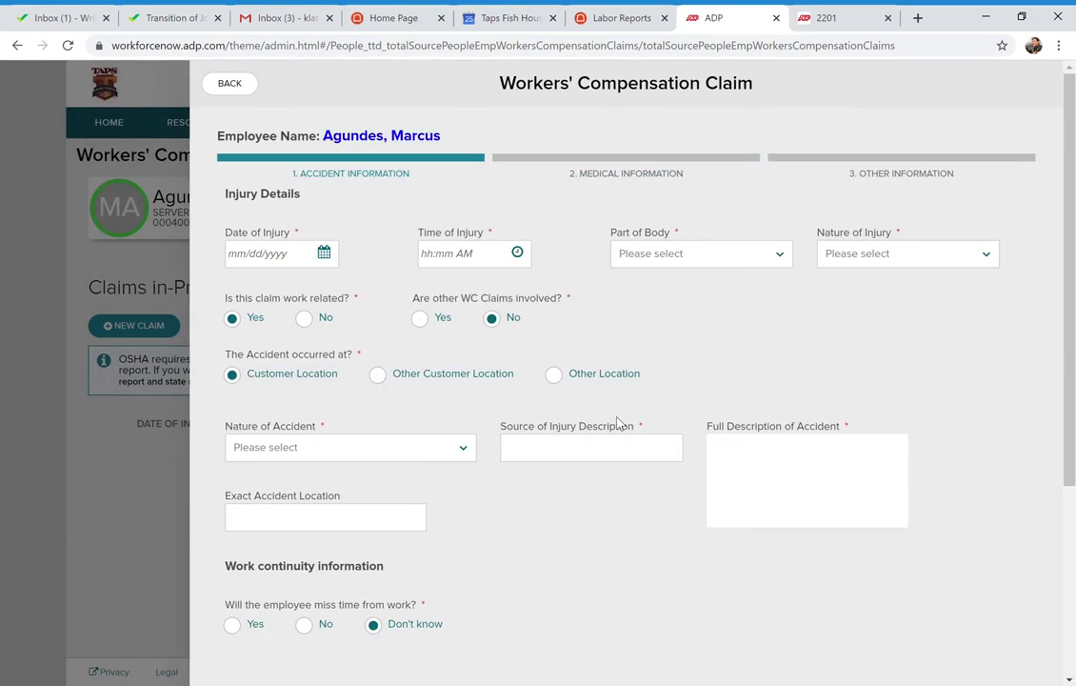
scroll(818, 448, "down", 3)
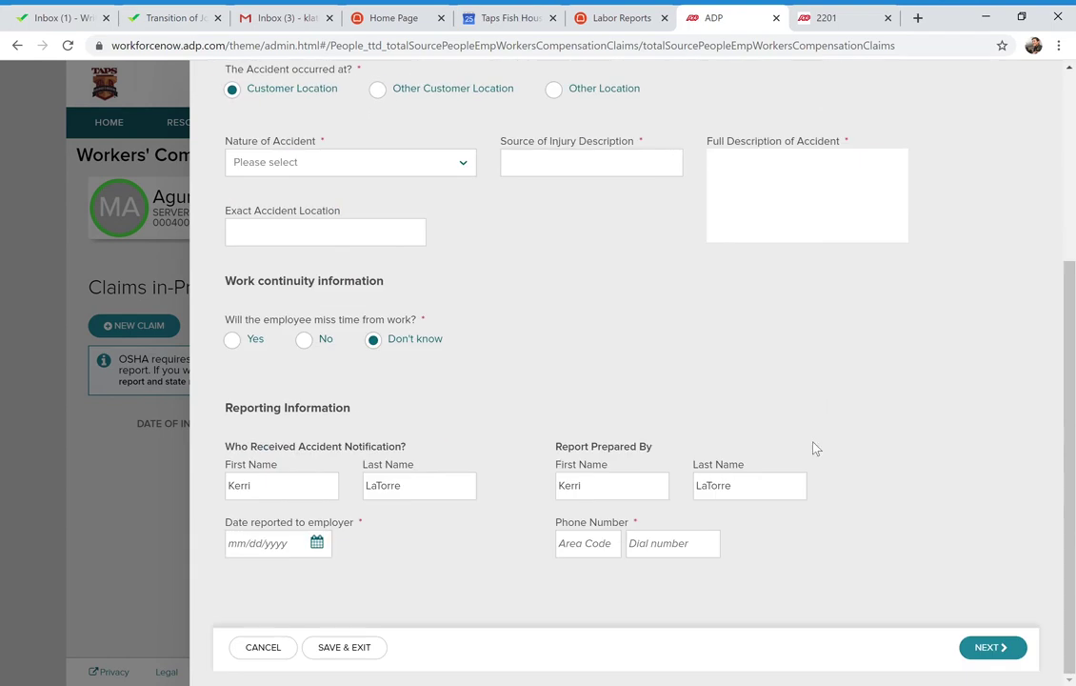
left_click(266, 648)
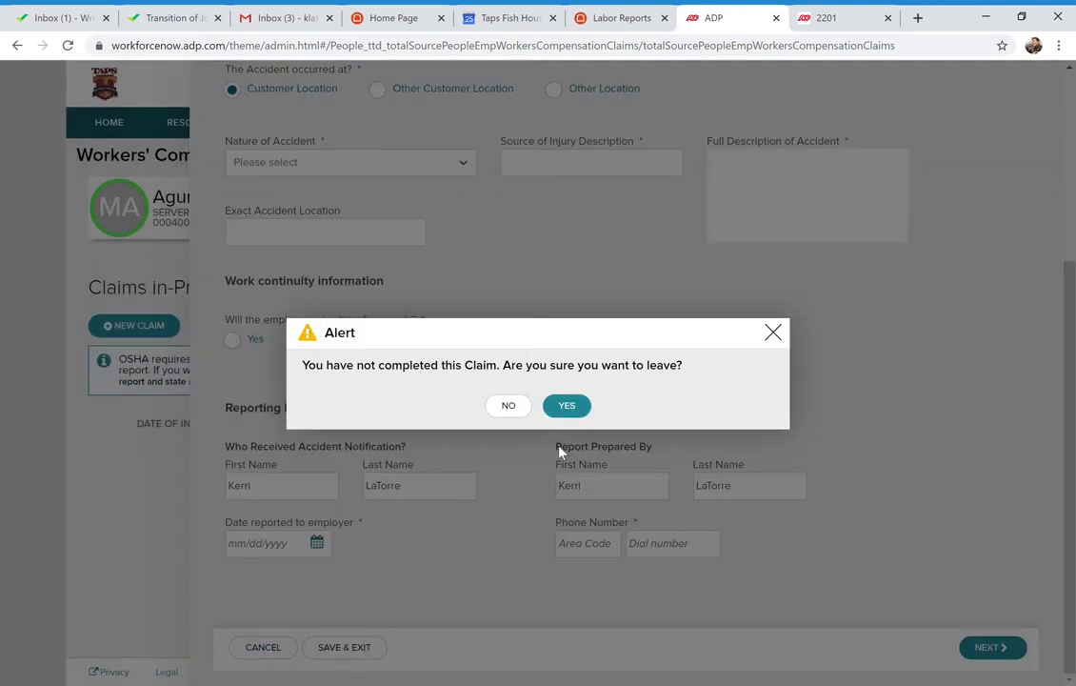
left_click(567, 408)
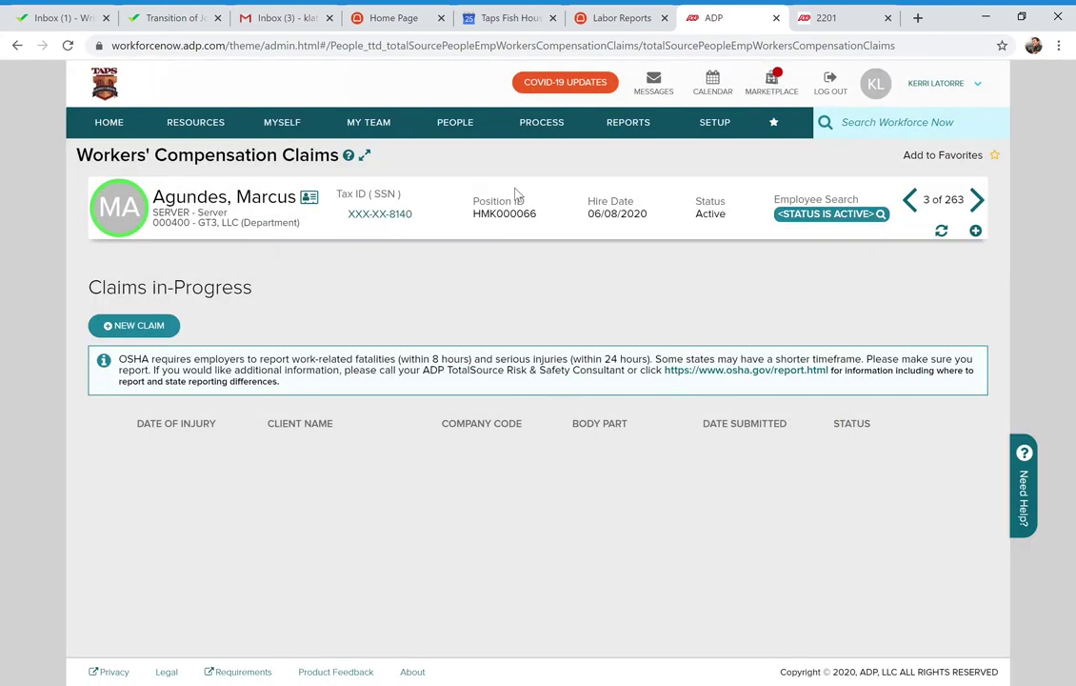
Open the PEOPLE mega menu over the empty claims page
left_click(465, 128)
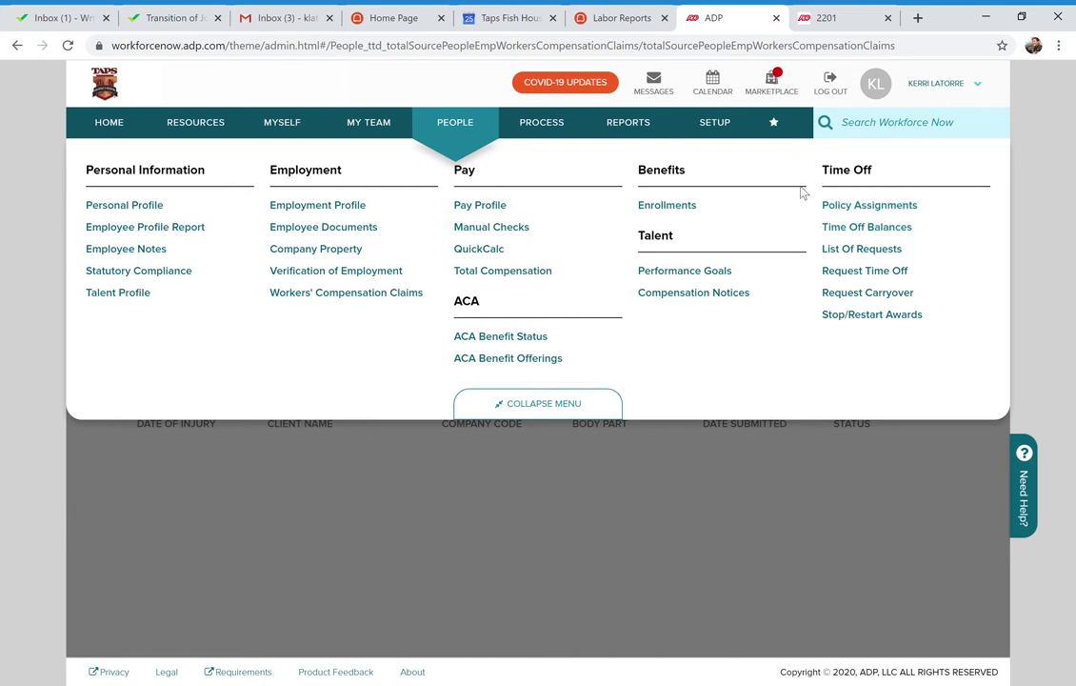
Open Time Off > List Of Requests and scroll through the employee table and back
left_click(874, 253)
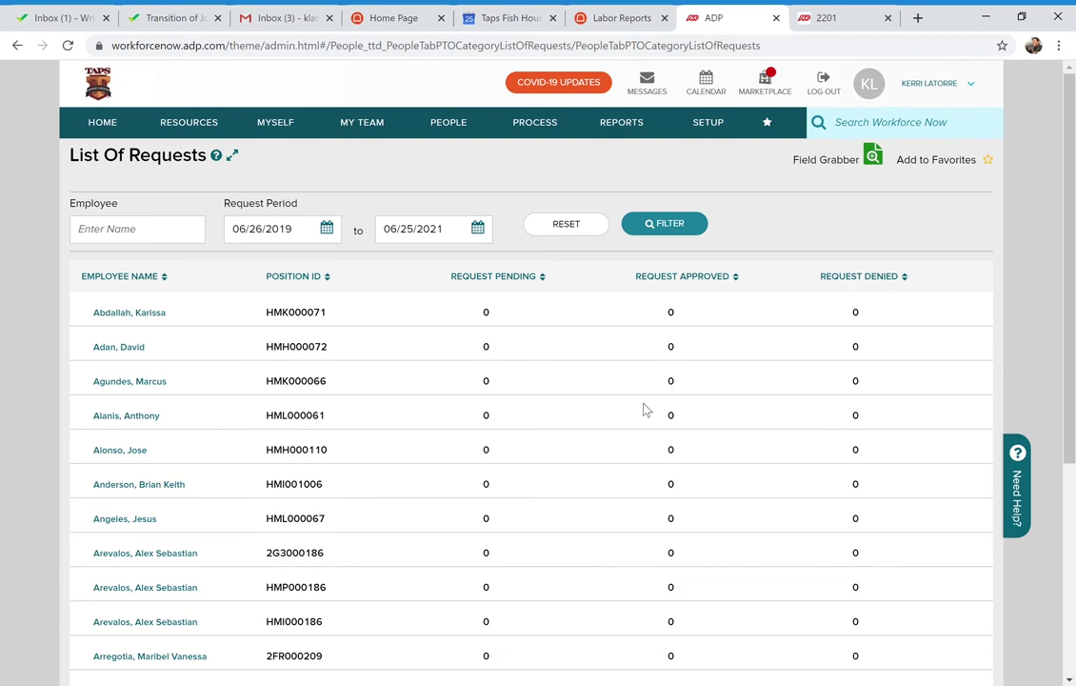
scroll(643, 410, "down", 3)
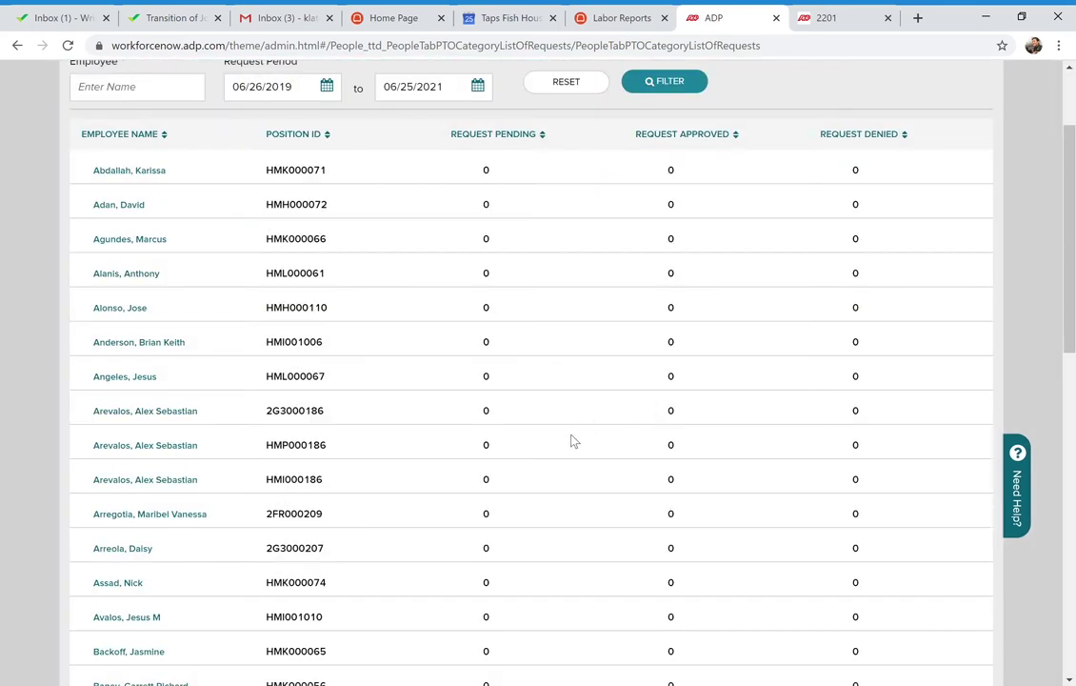
scroll(571, 439, "down", 4)
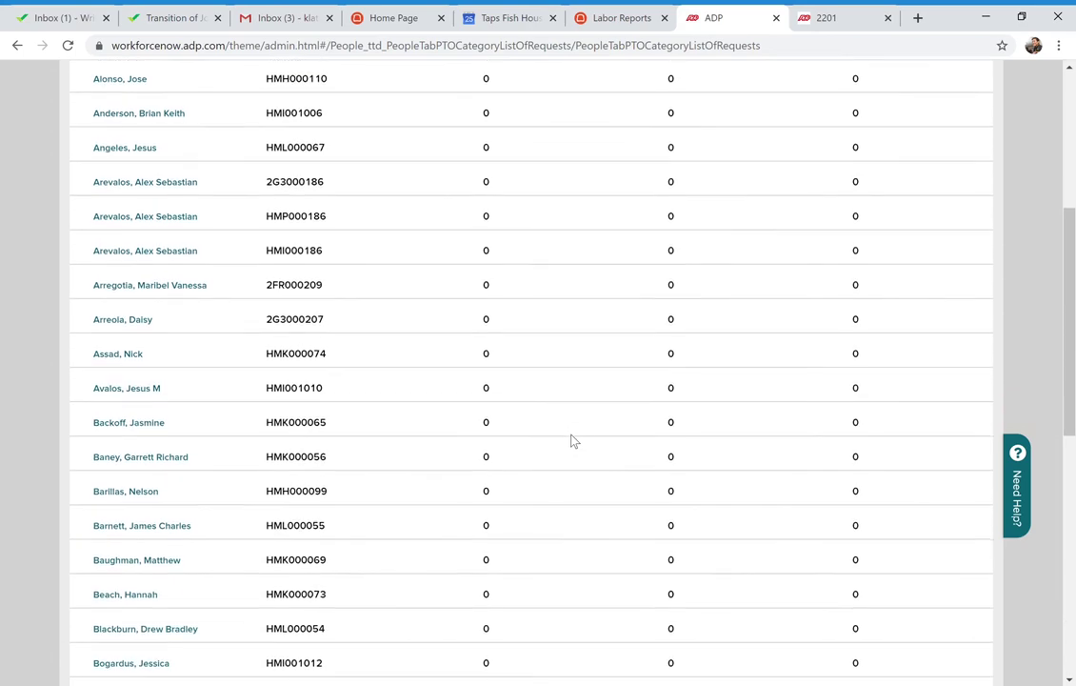
scroll(571, 439, "down", 3)
scroll(571, 439, "down", 3)
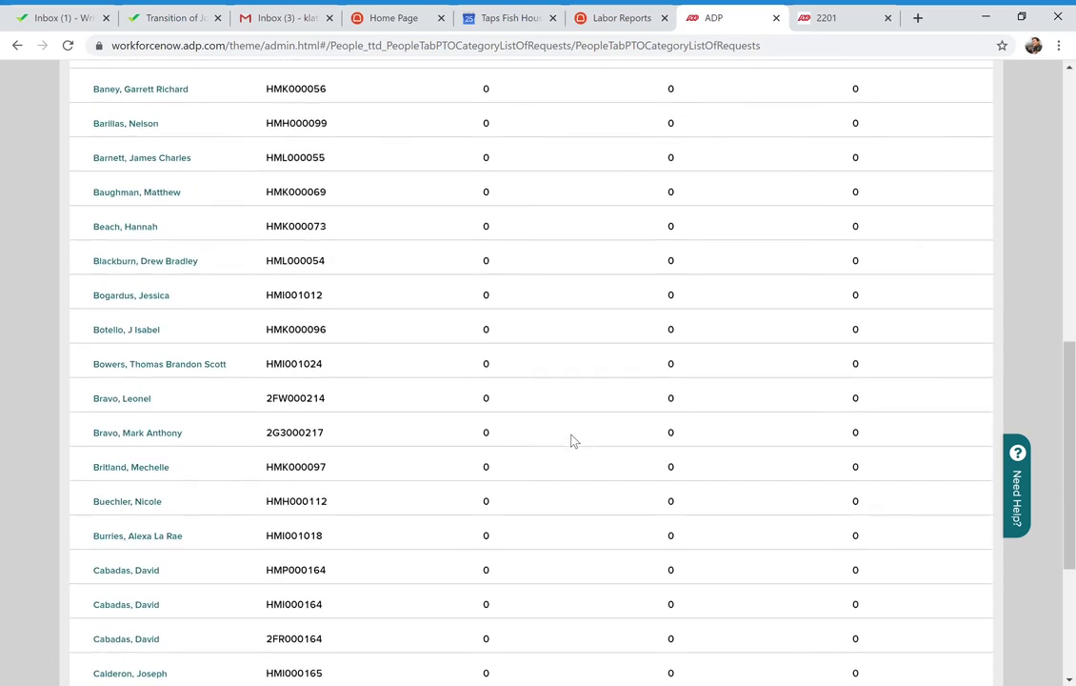
scroll(572, 439, "up", 1)
scroll(571, 439, "up", 8)
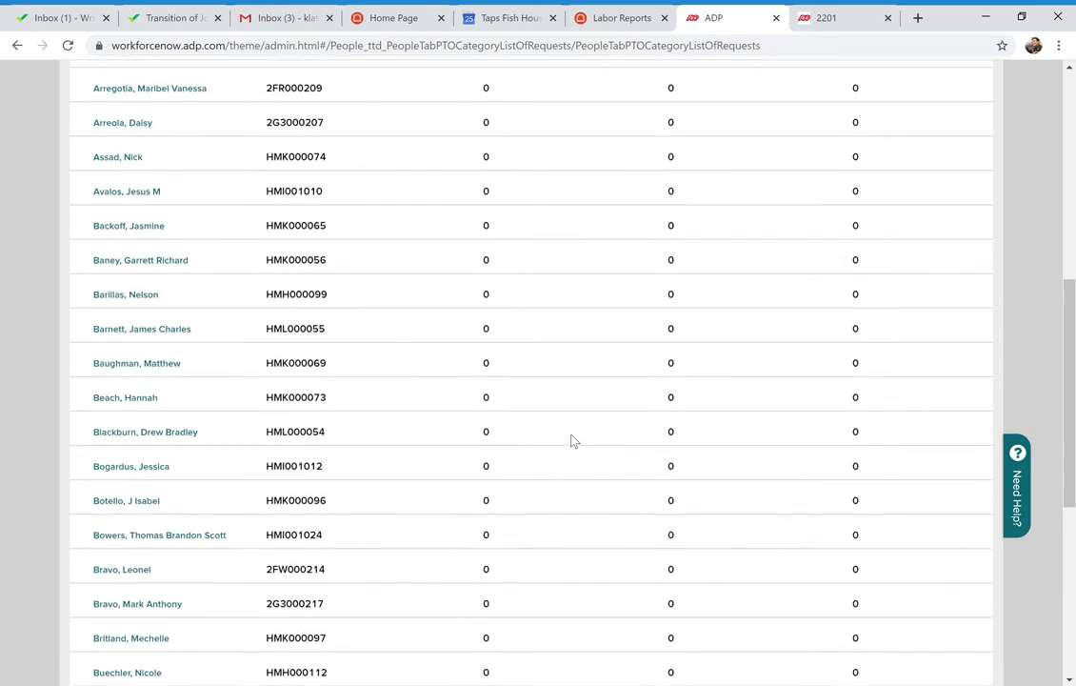
scroll(572, 439, "up", 3)
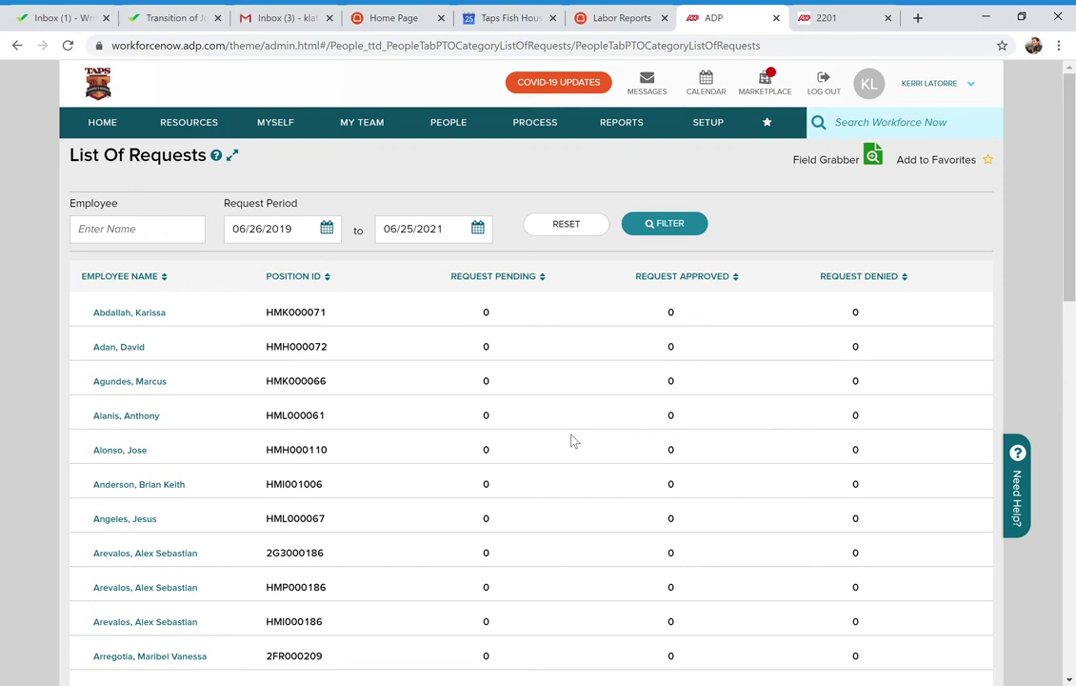
View the first employee's time-off requests, close them and reopen them
left_click(148, 315)
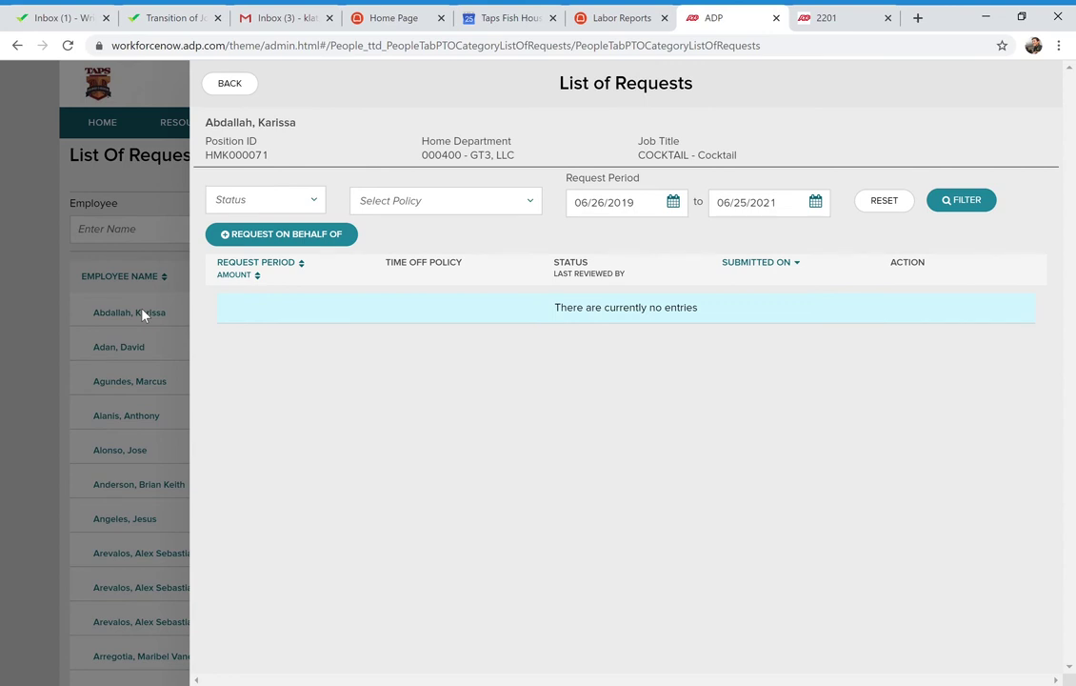
left_click(236, 84)
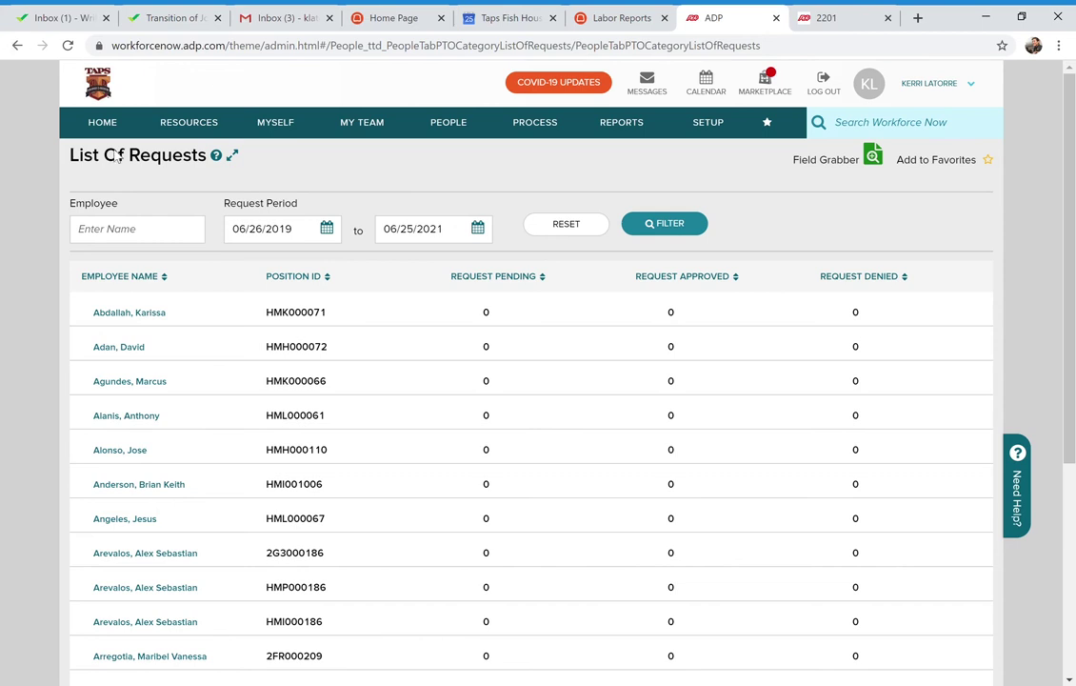
left_click(129, 313)
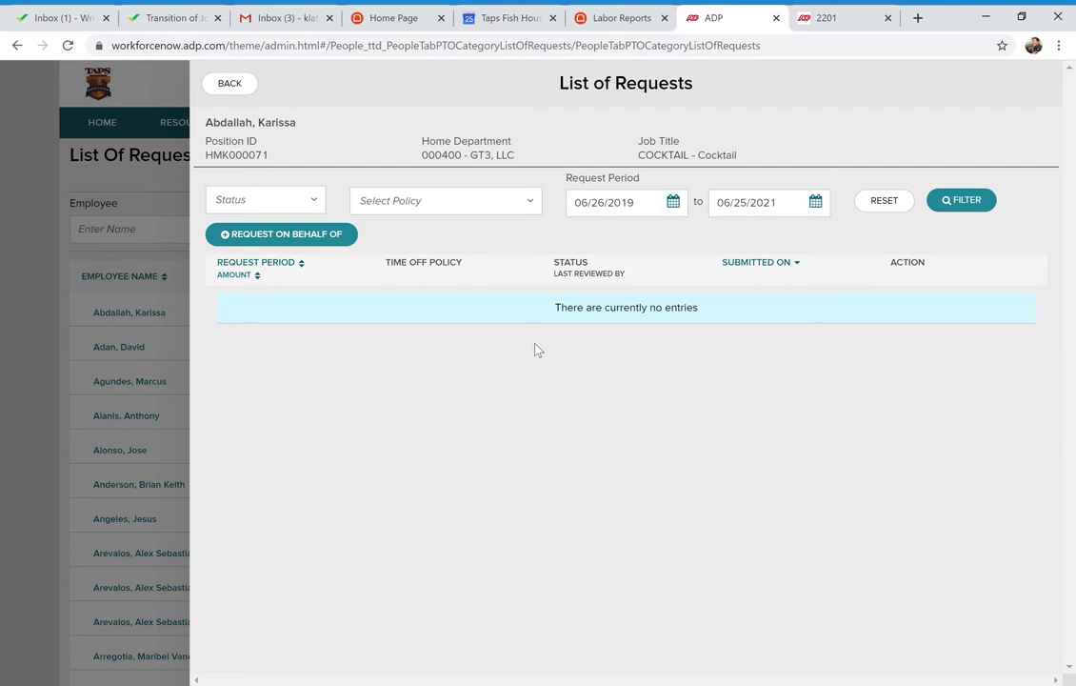
Abandon a new time-off request unsubmitted, return to the table, and show the Process menu
left_click(317, 235)
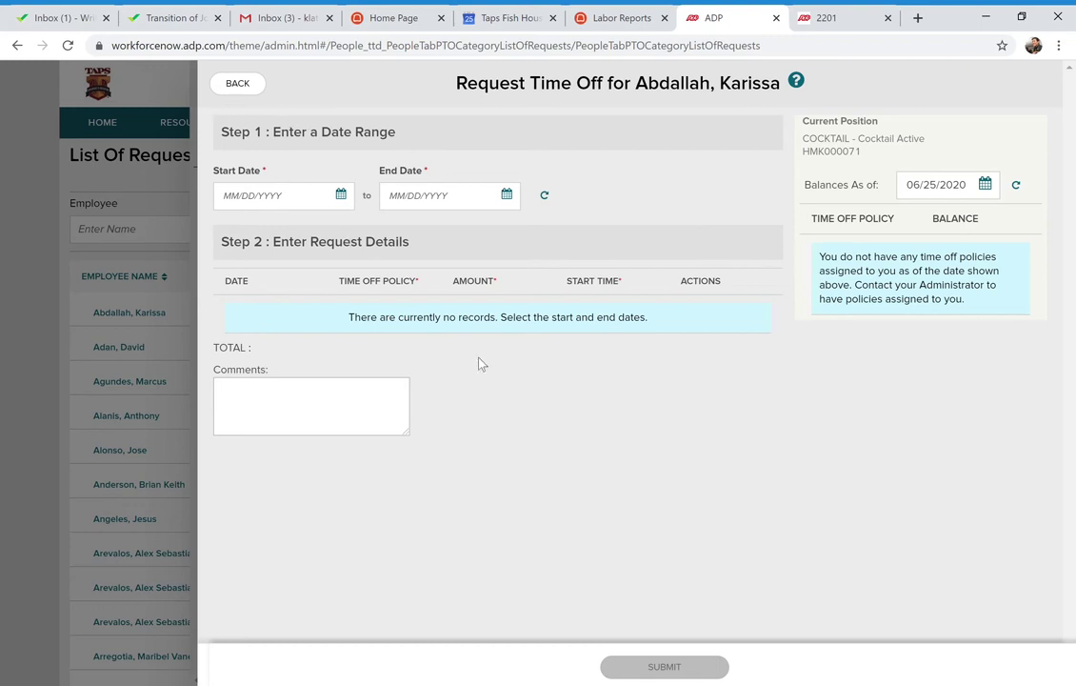
left_click(245, 86)
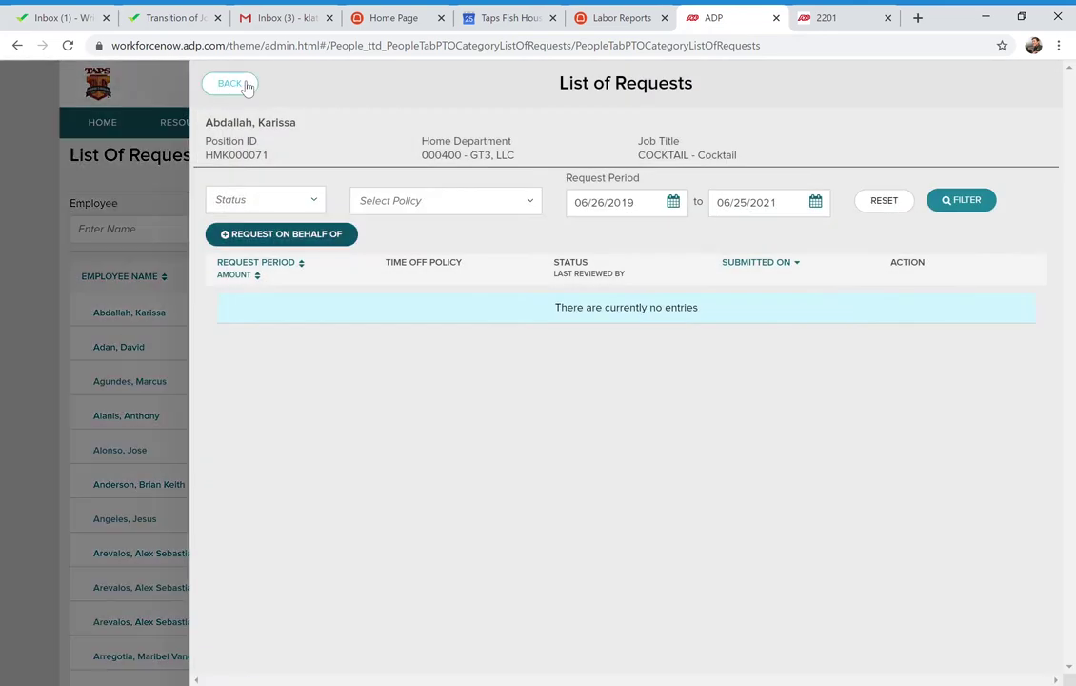
left_click(238, 88)
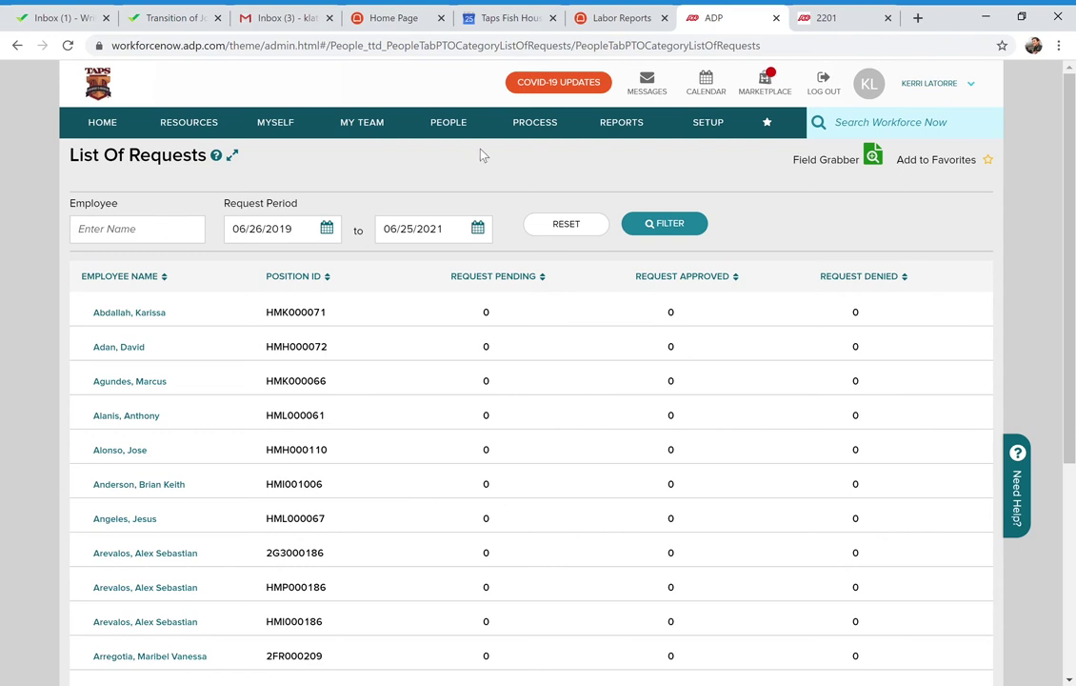
left_click(546, 127)
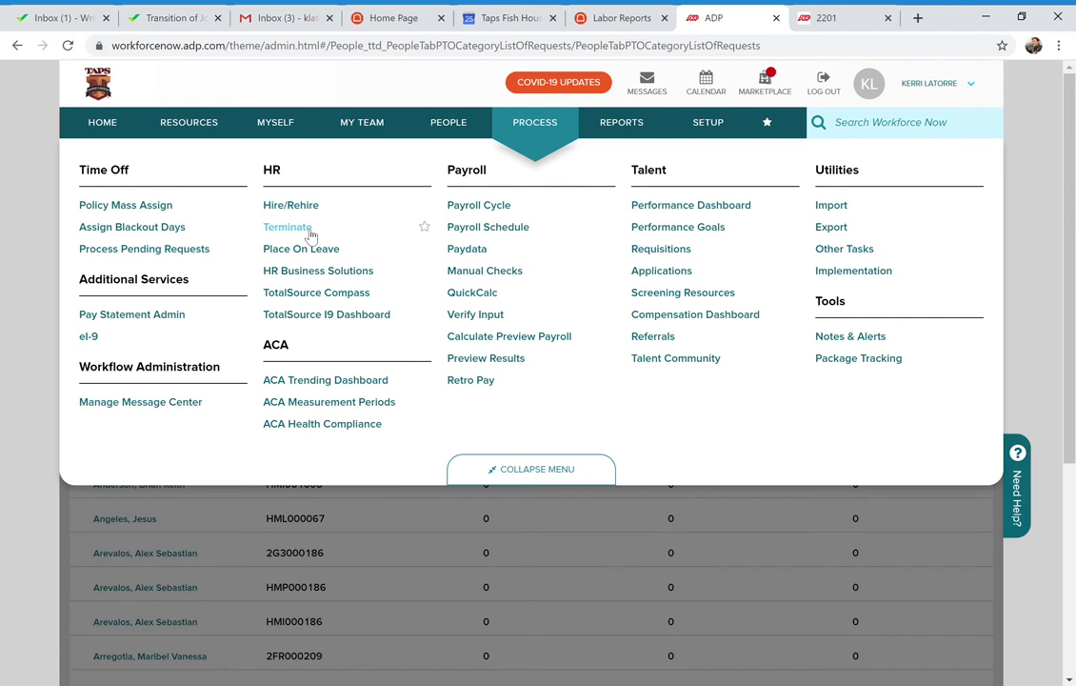
Choose HR > Terminate from the Process menu
left_click(288, 228)
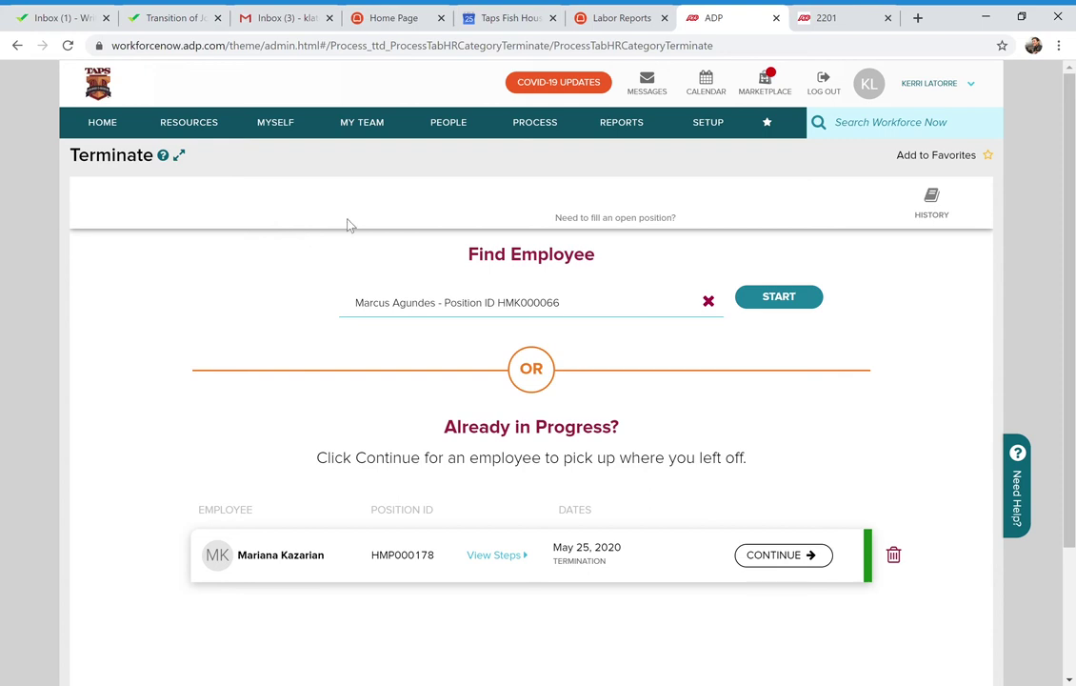
Clear the selected employee from the Terminate page's Find Employee field
left_click(709, 302)
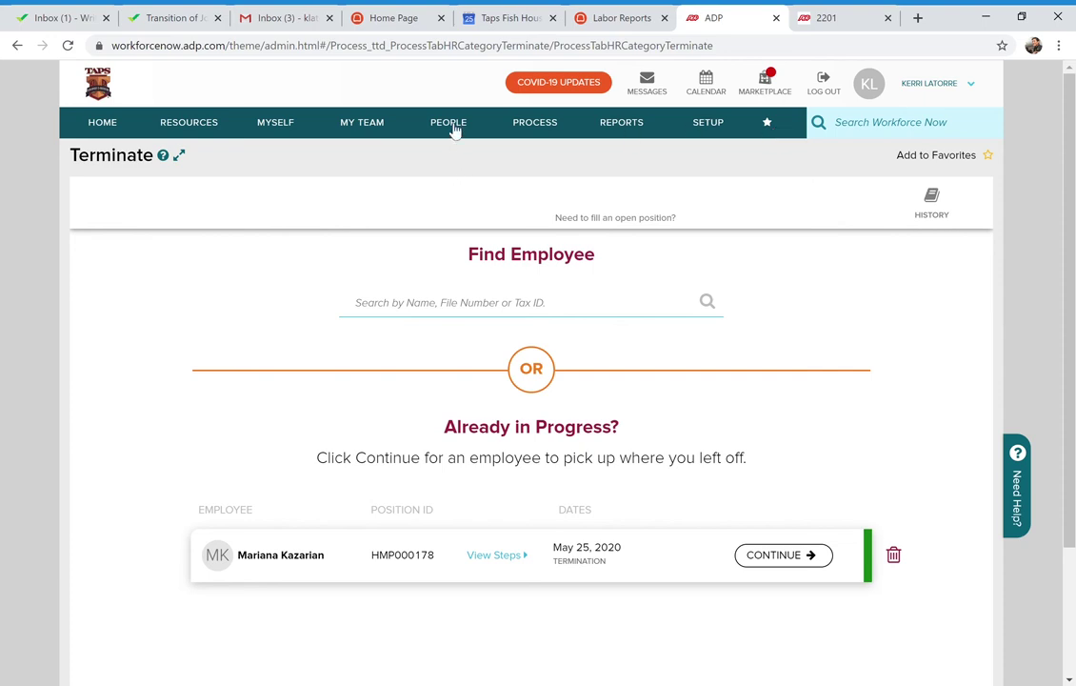
Star Terminate in the Process list as a favourite and go back to the home dashboard
left_click(538, 127)
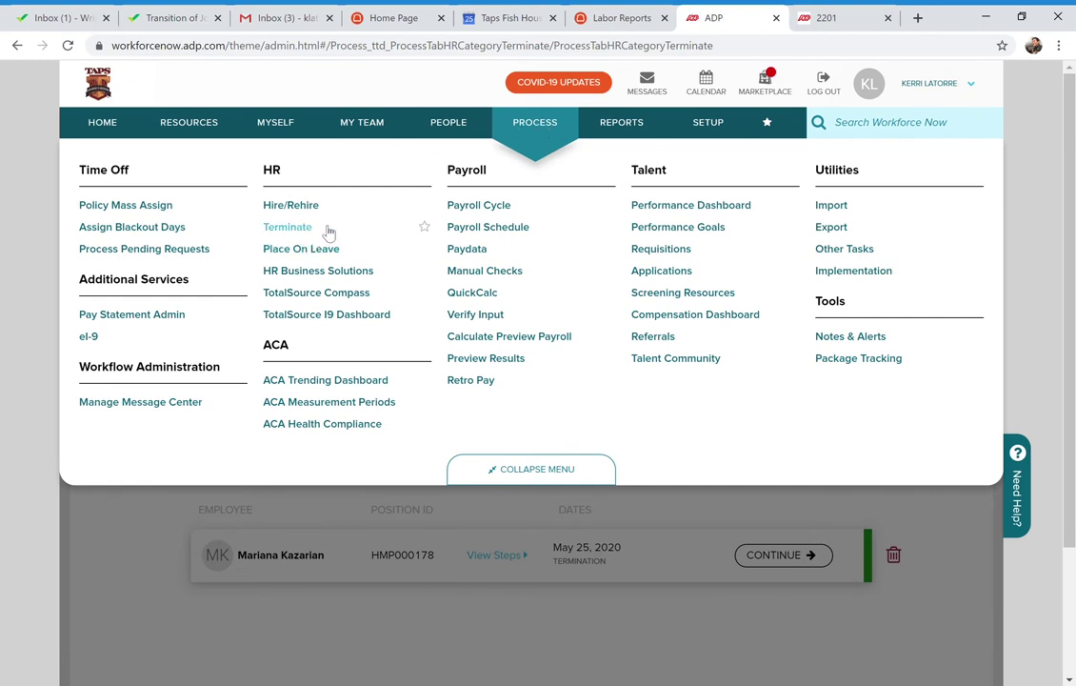
left_click(424, 228)
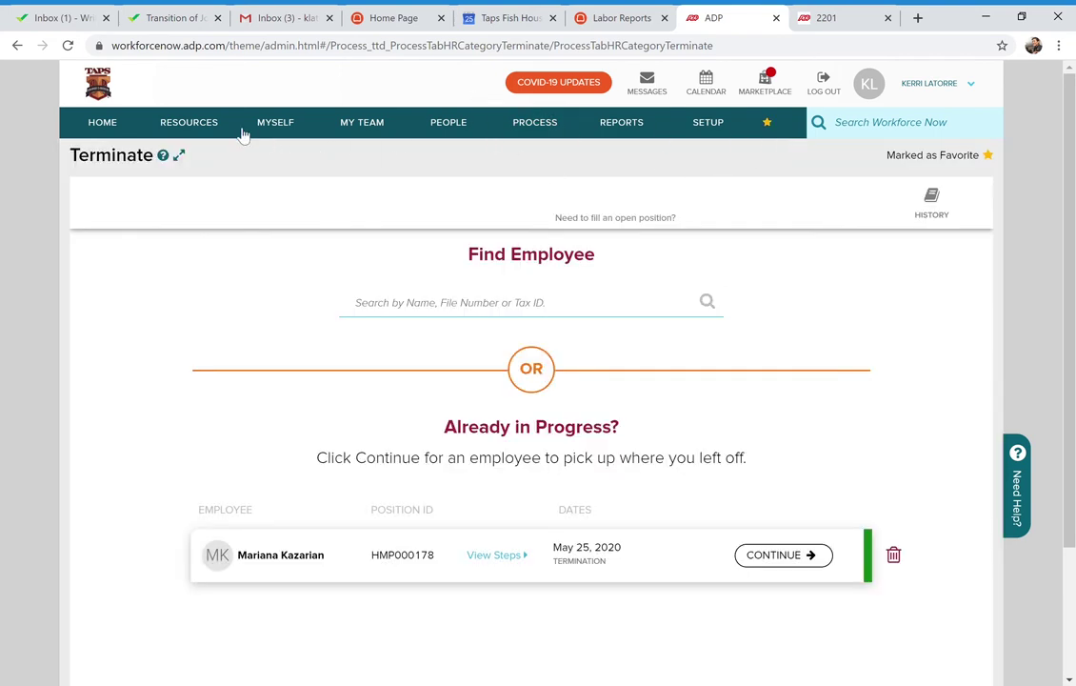
left_click(102, 122)
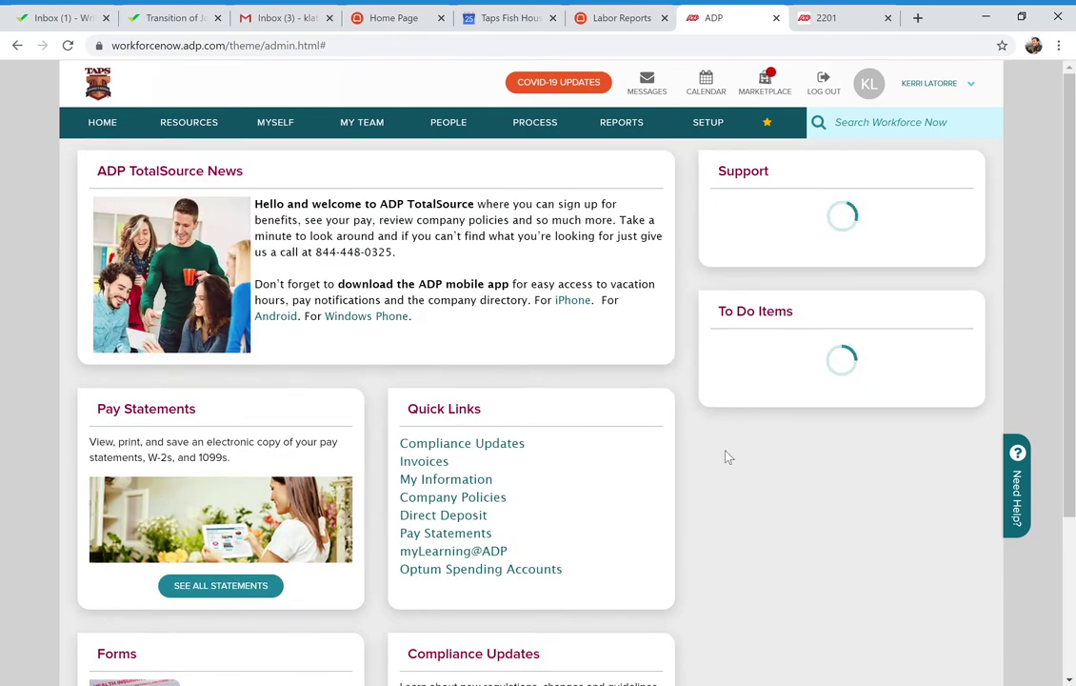
Reopen the Terminate page through its entry in the nav-bar favourites list
scroll(727, 456, "down", 3)
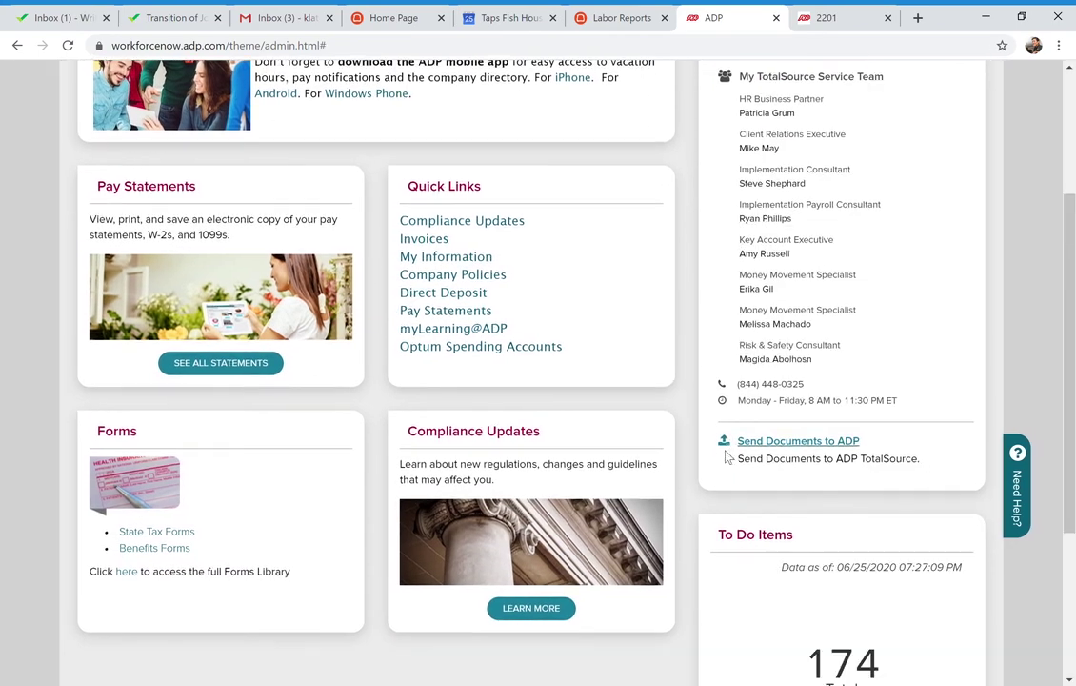
scroll(538, 550, "down", 3)
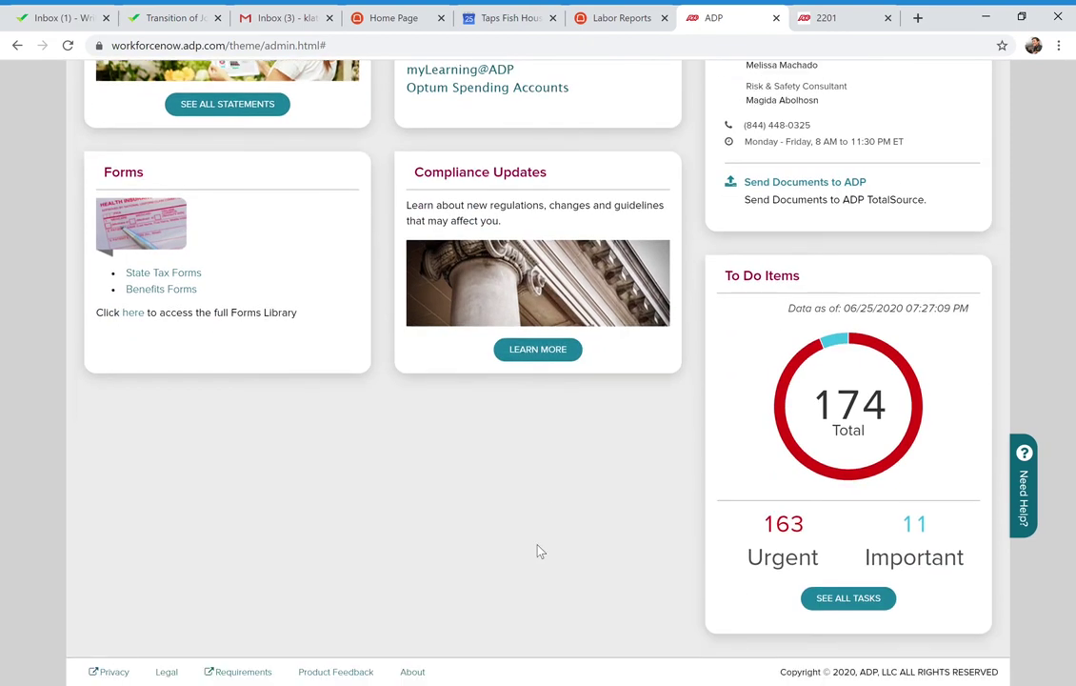
scroll(538, 551, "up", 5)
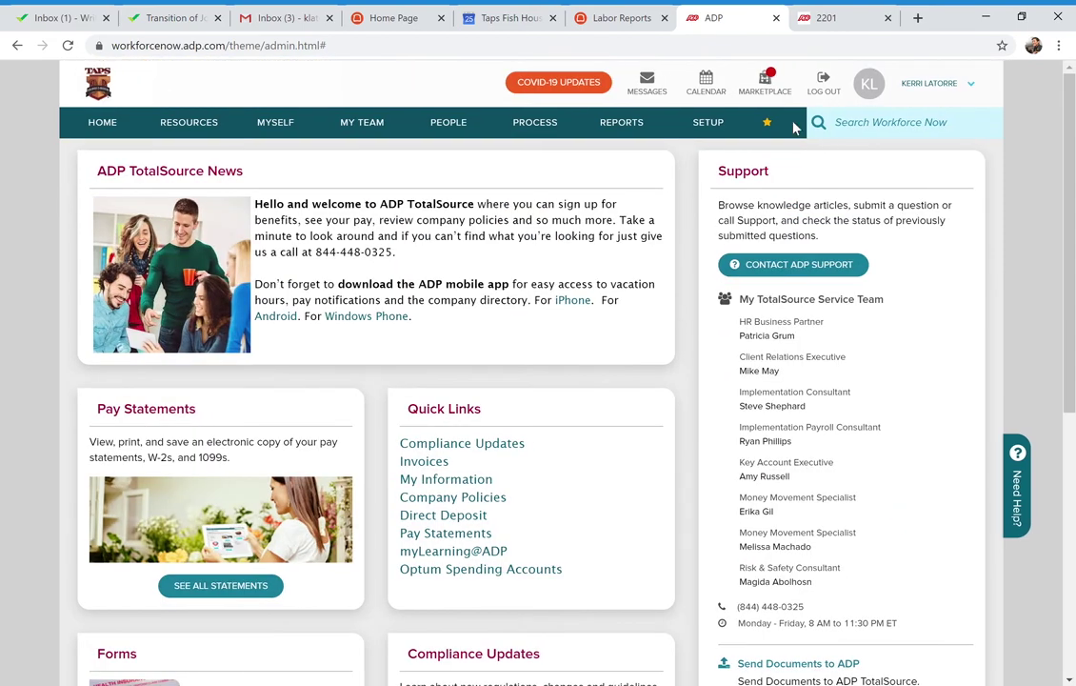
left_click(774, 128)
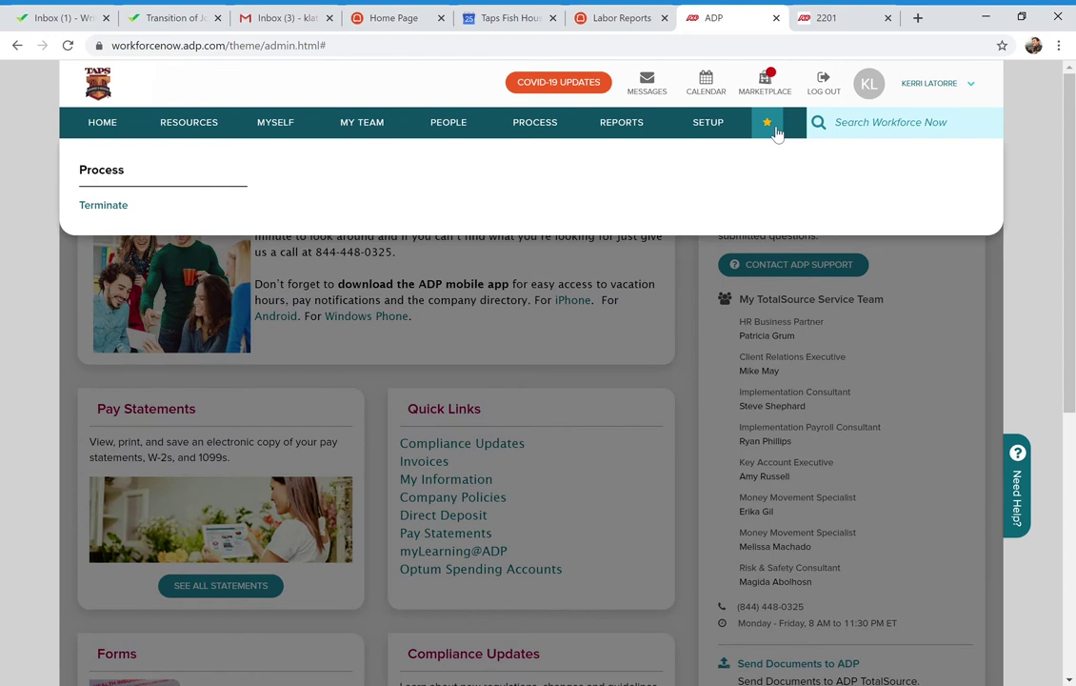
left_click(105, 205)
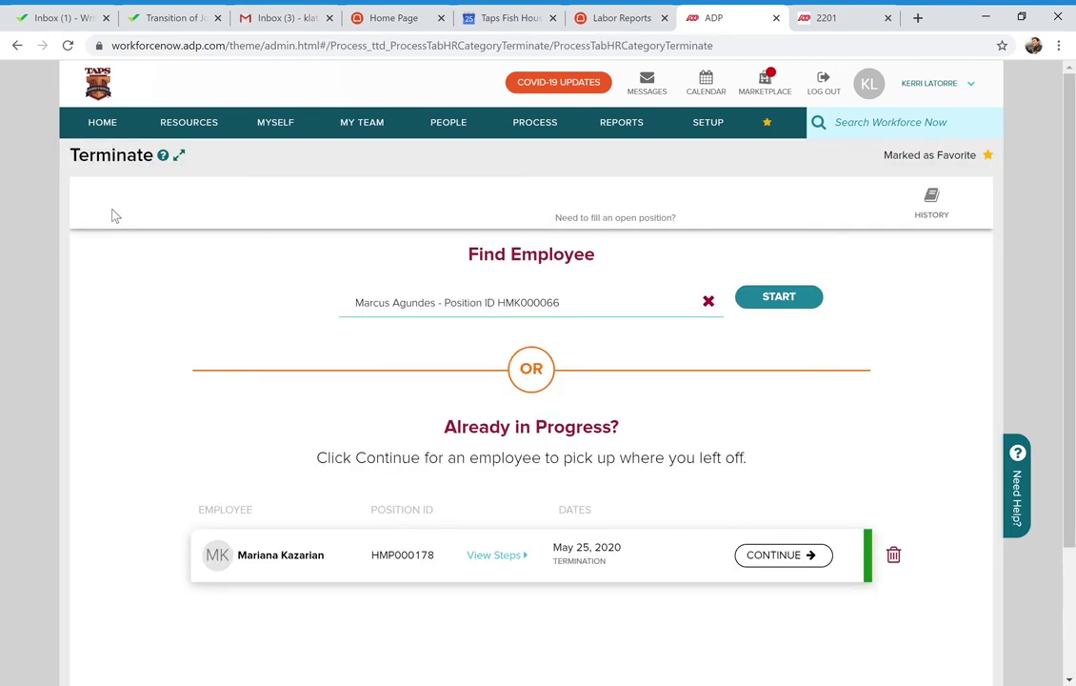
Clear the employee search, pick an employee from the dropdown, and start their termination
left_click(708, 303)
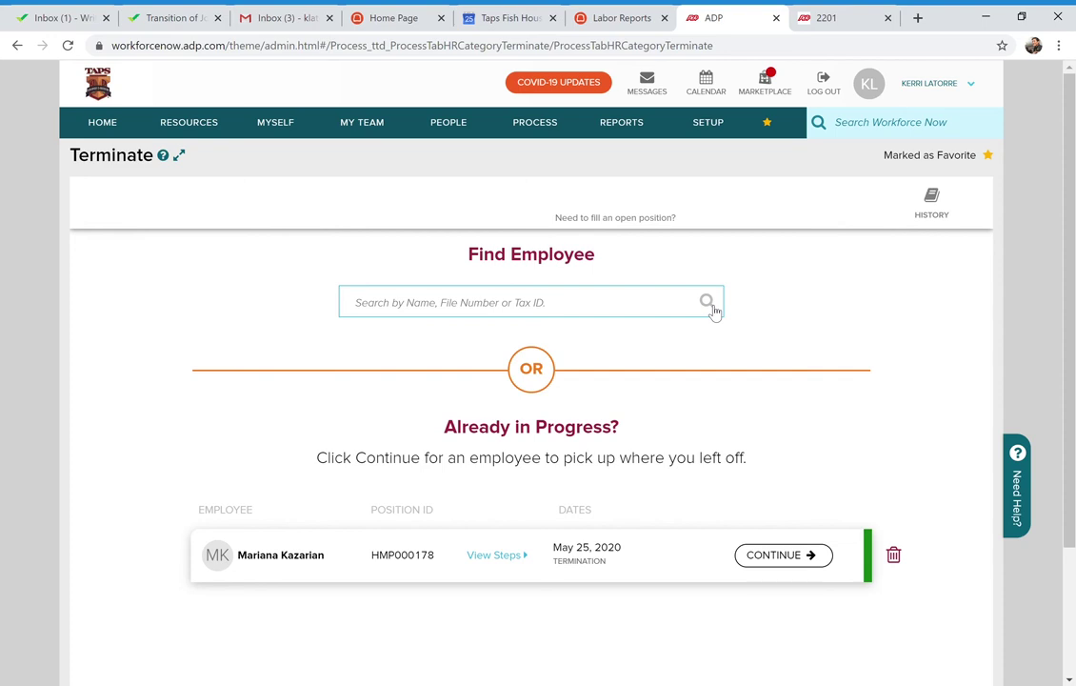
left_click(479, 318)
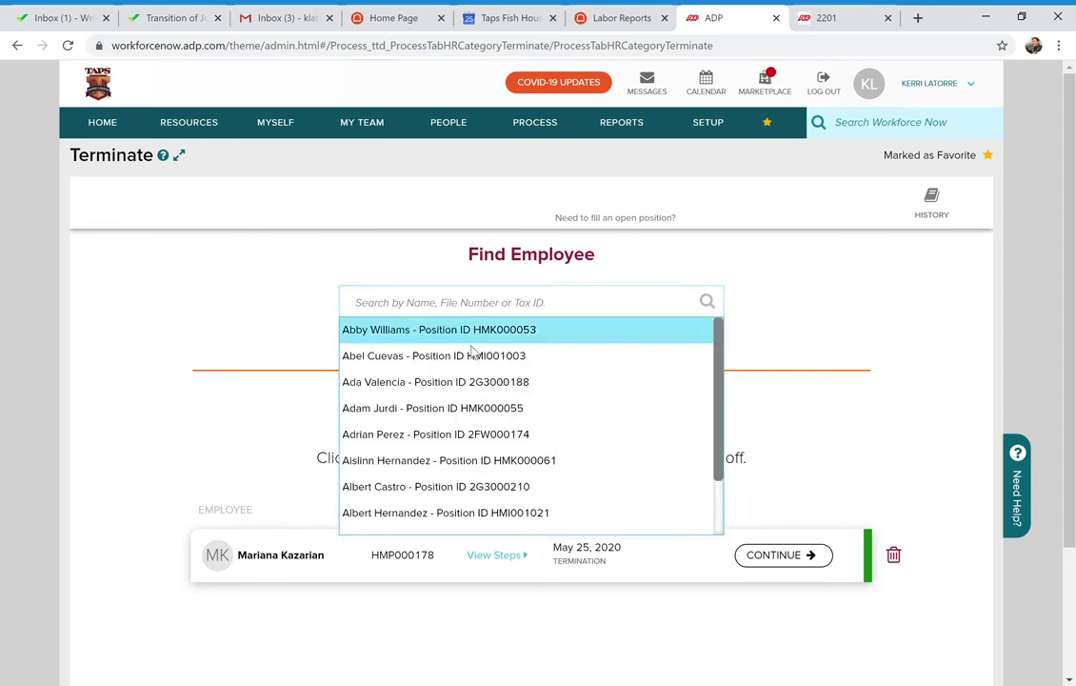
left_click(487, 330)
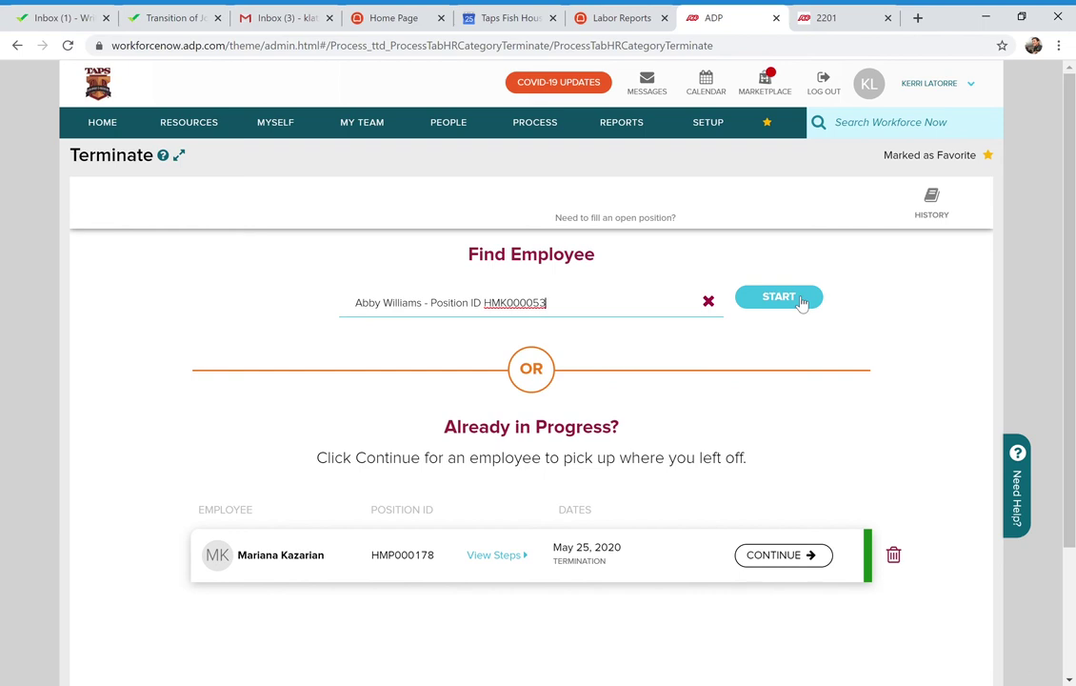
left_click(802, 300)
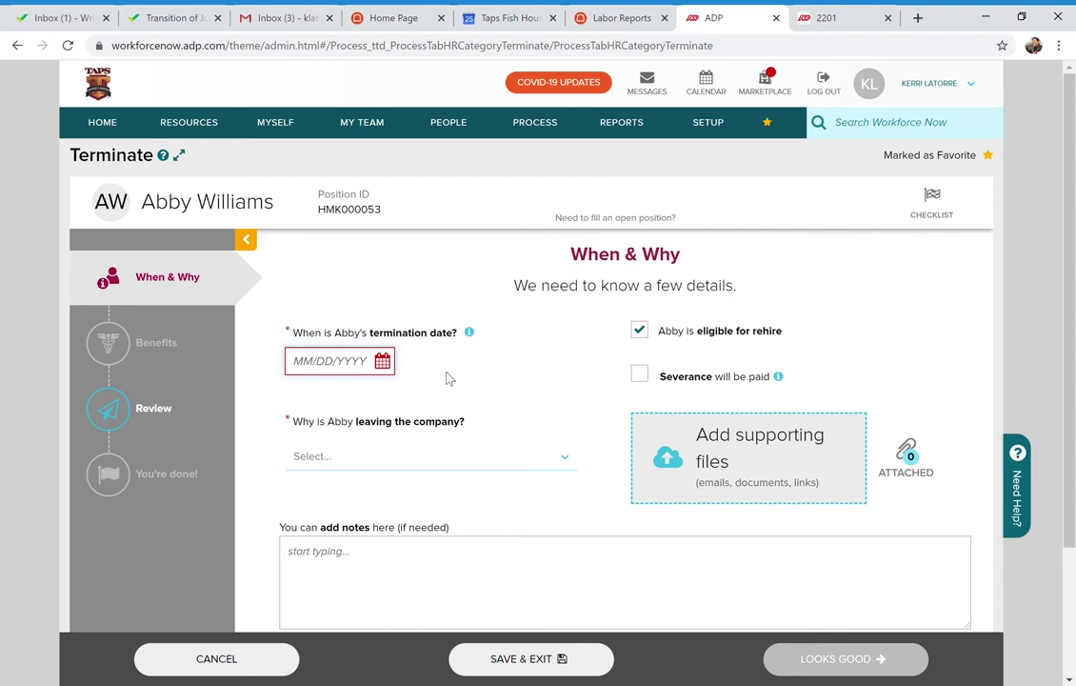
left_click(566, 461)
scroll(504, 572, "down", 3)
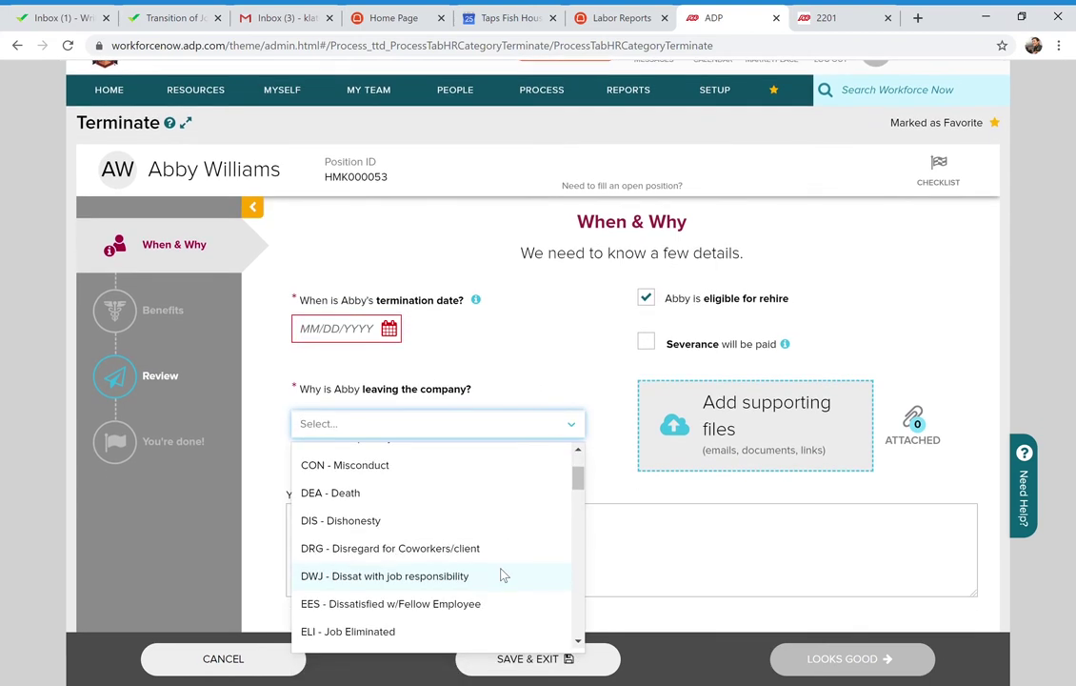
scroll(504, 575, "down", 2)
scroll(433, 569, "down", 1)
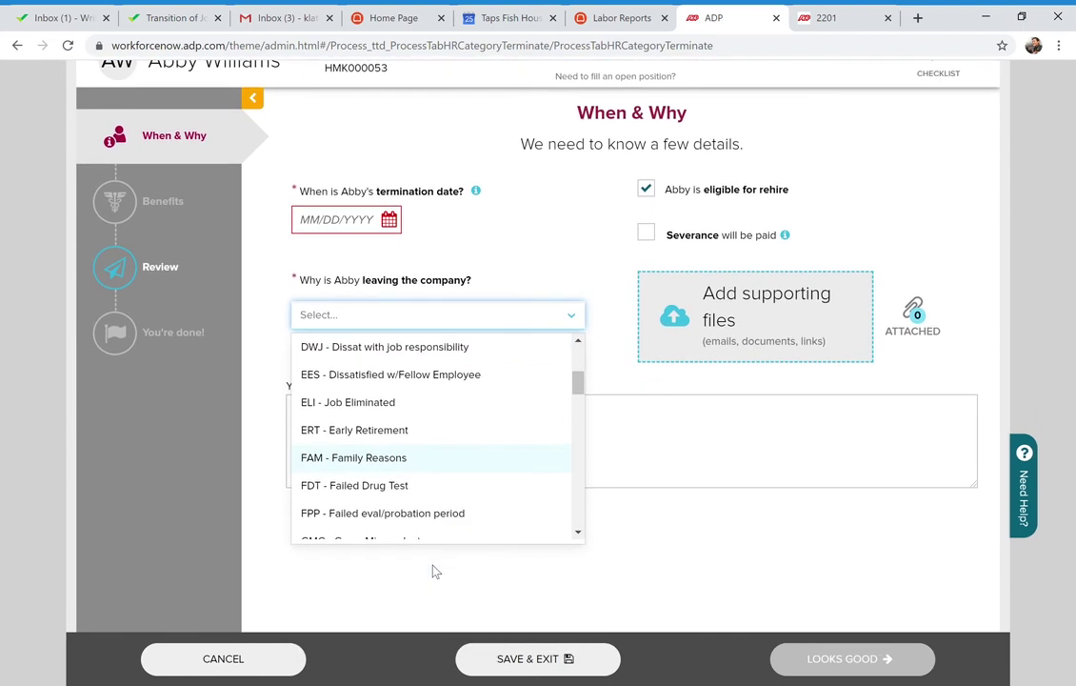
left_click(583, 541)
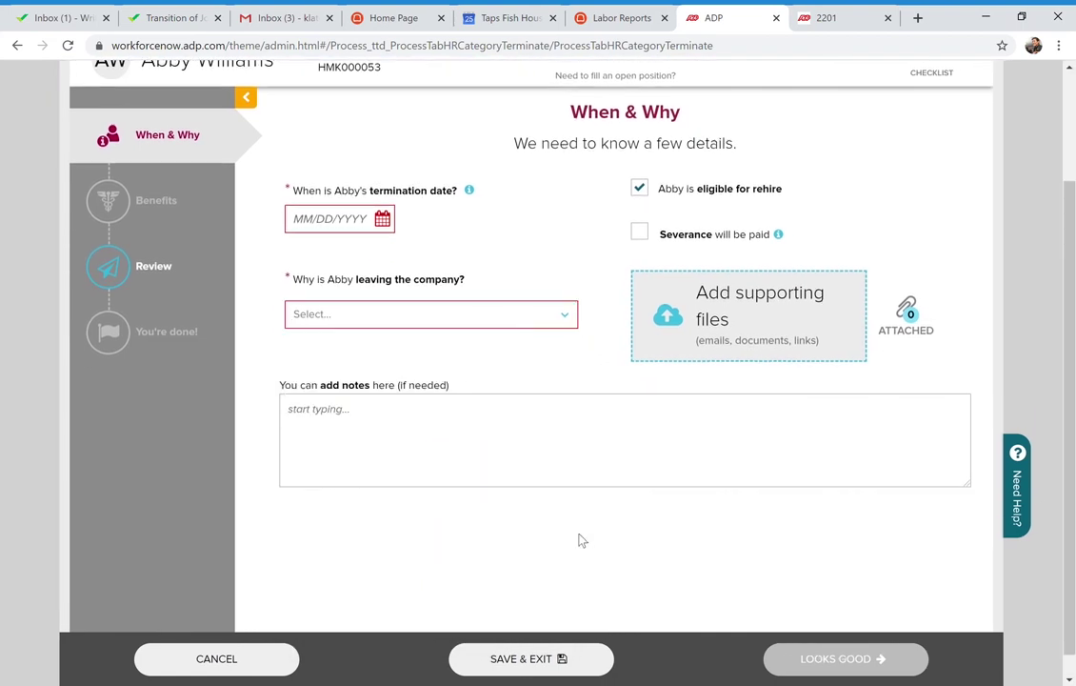
left_click(572, 318)
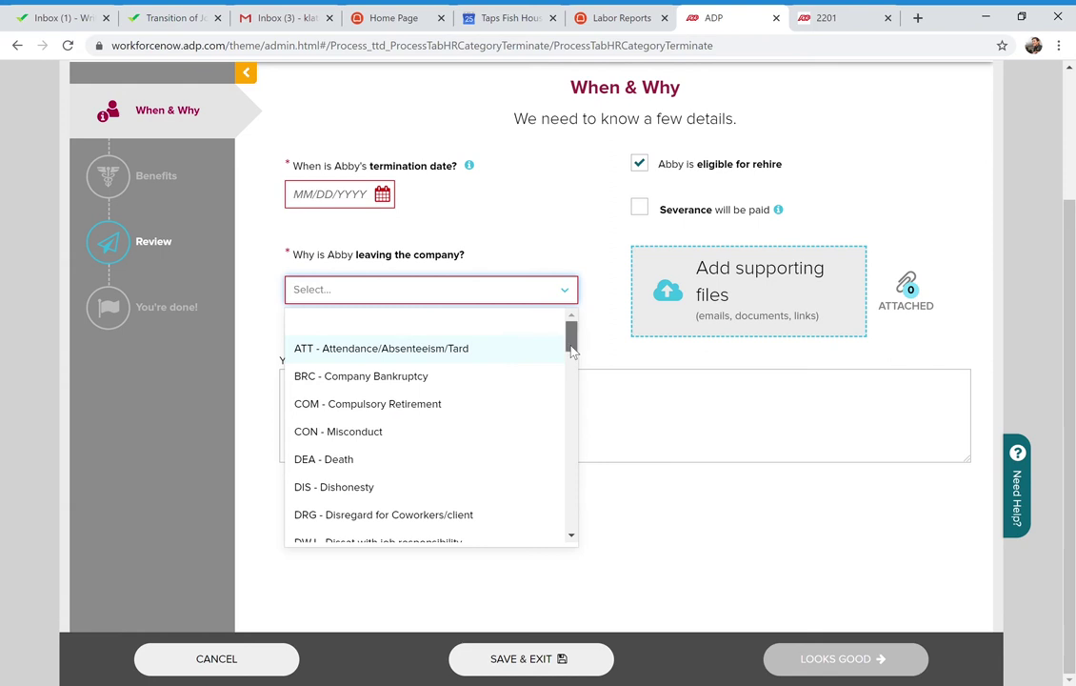
left_click_drag(571, 351, 565, 450)
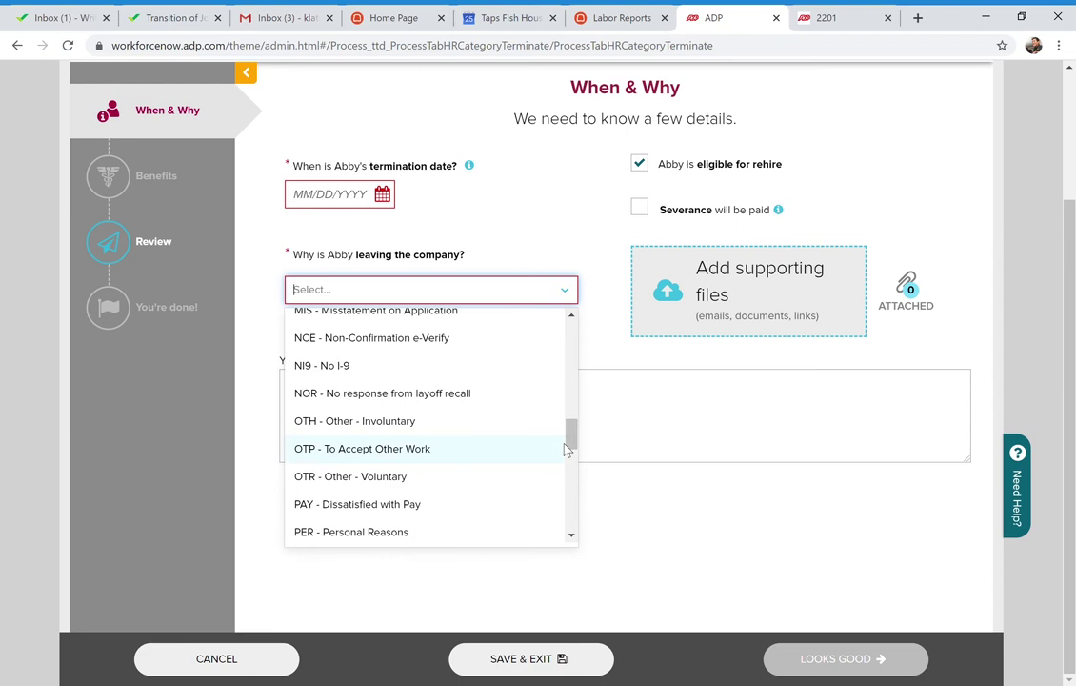
left_click(704, 516)
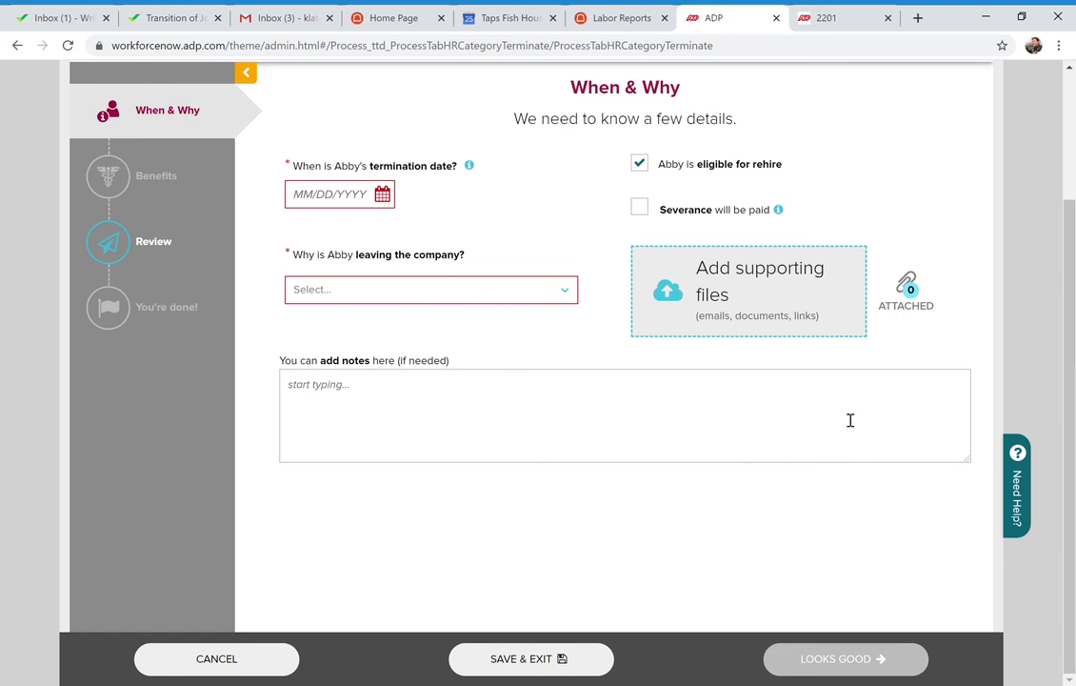
scroll(805, 451, "up", 2)
Review the Terminate form, then cancel it unsaved, raising the unsaved-changes alert
scroll(804, 452, "down", 2)
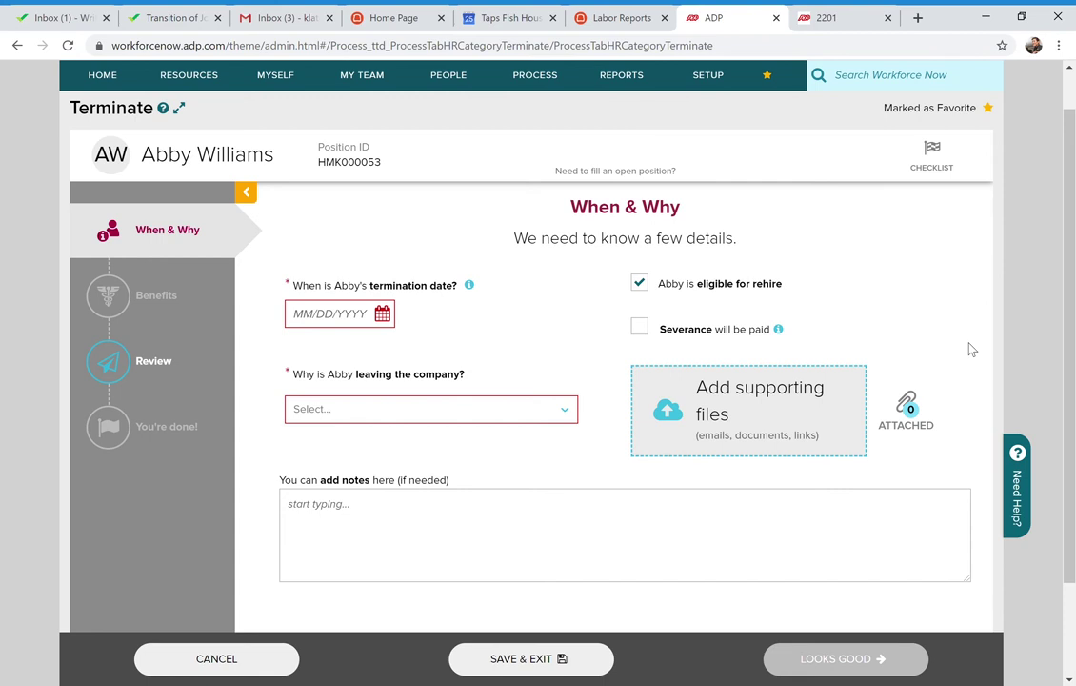
scroll(972, 349, "up", 1)
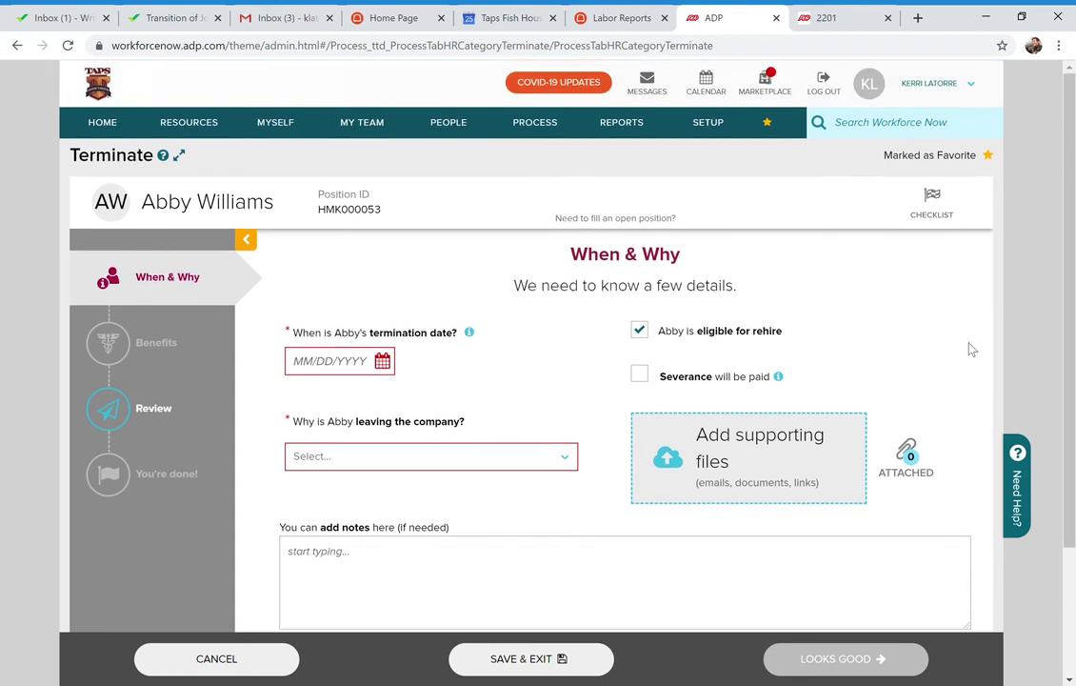
scroll(971, 350, "down", 3)
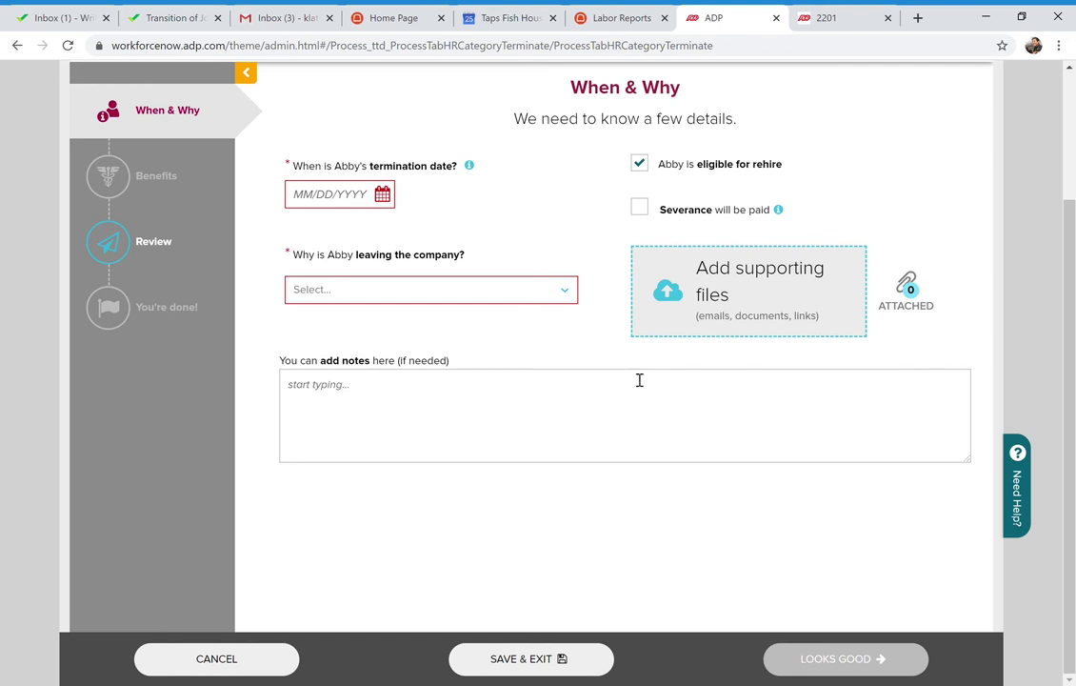
scroll(639, 380, "up", 3)
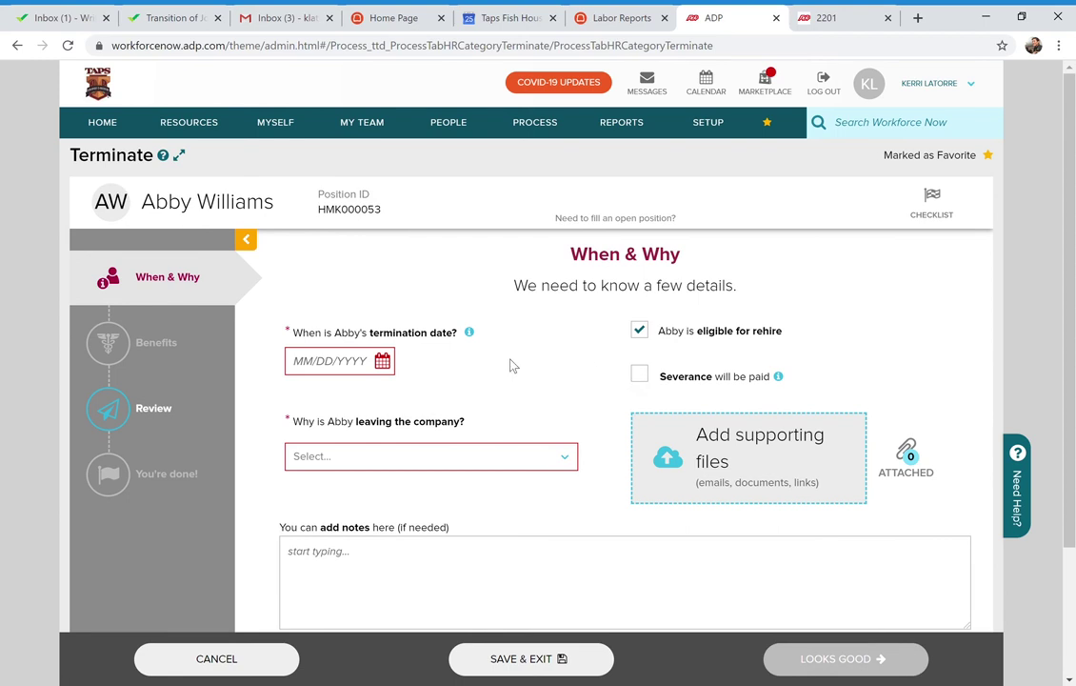
left_click(546, 130)
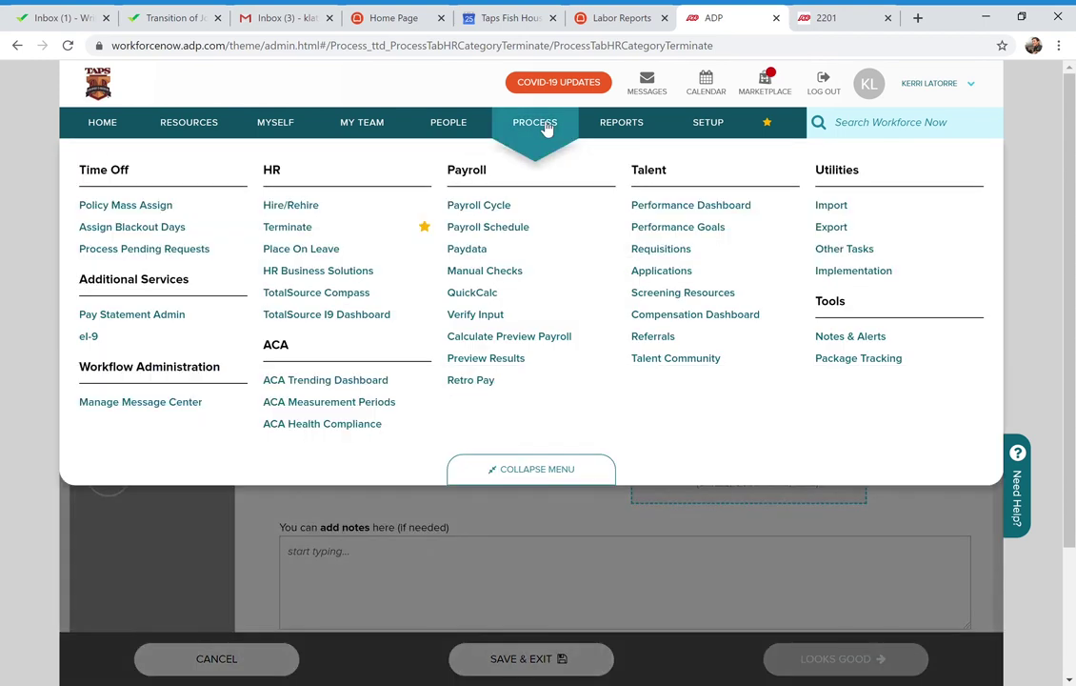
left_click(187, 533)
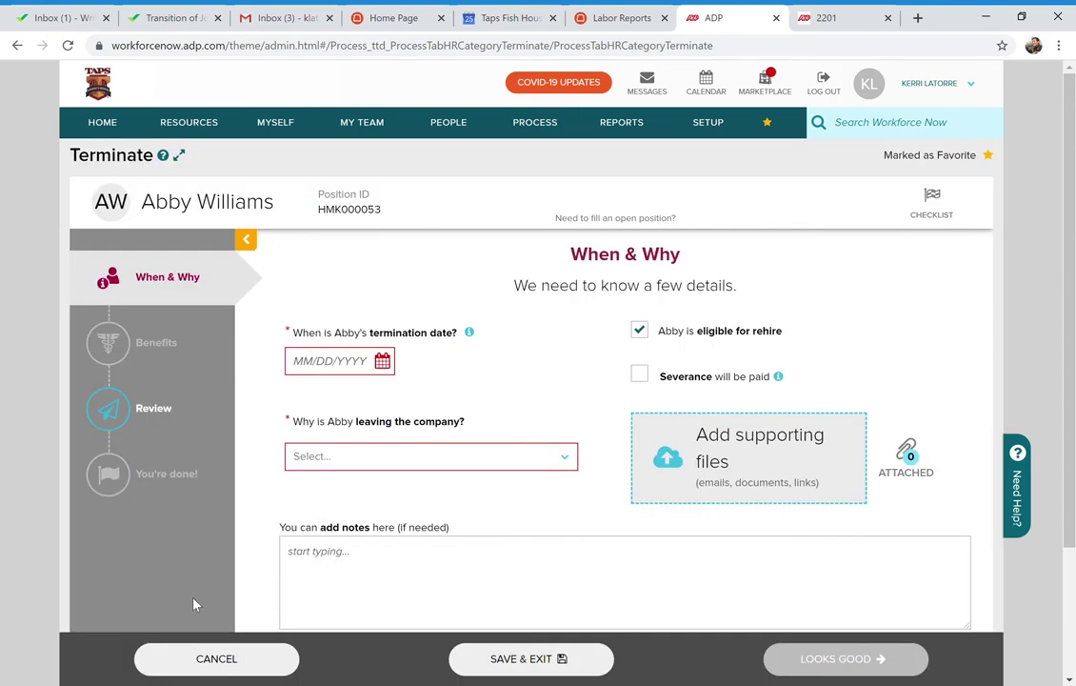
left_click(228, 667)
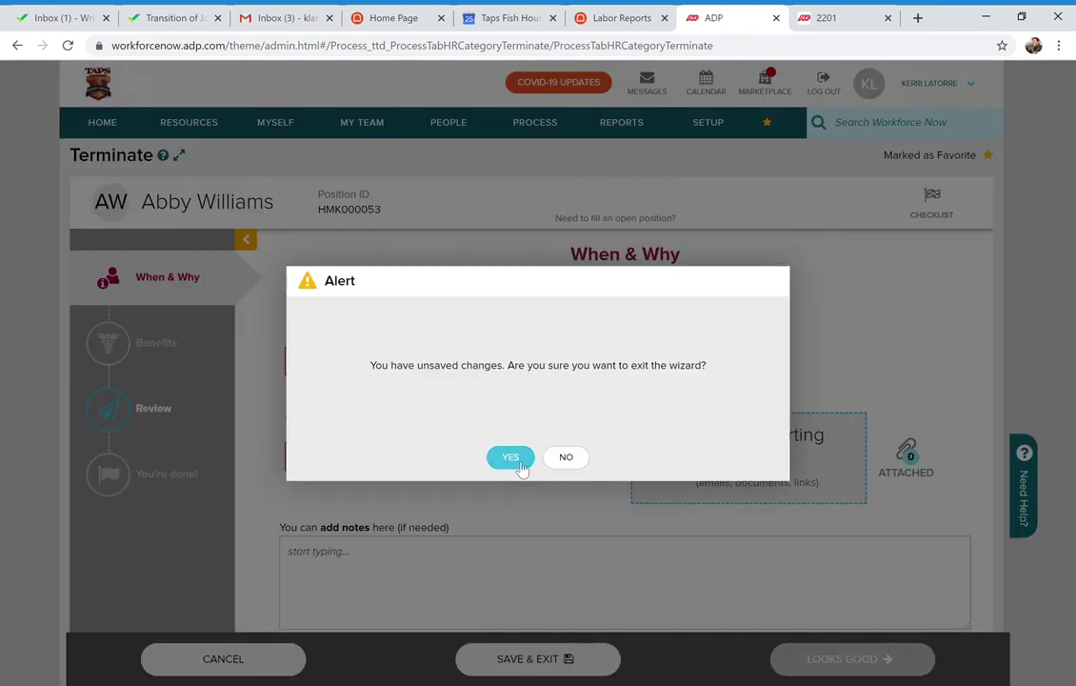
Confirm leaving the termination wizard unsaved and bring up the Process menu
left_click(510, 458)
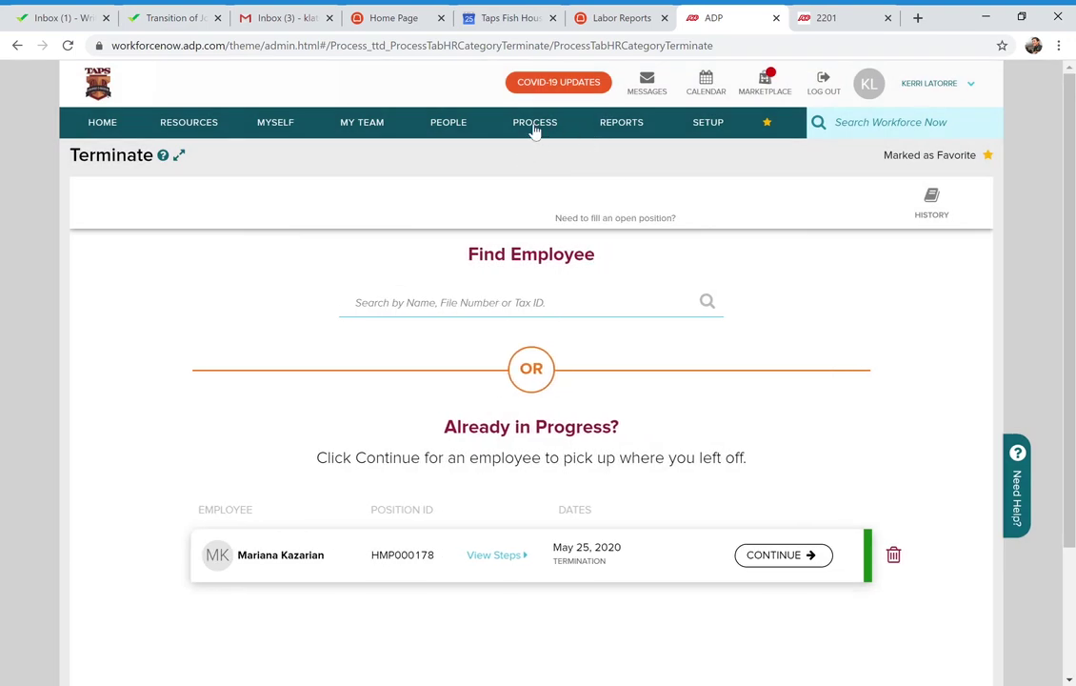
left_click(534, 132)
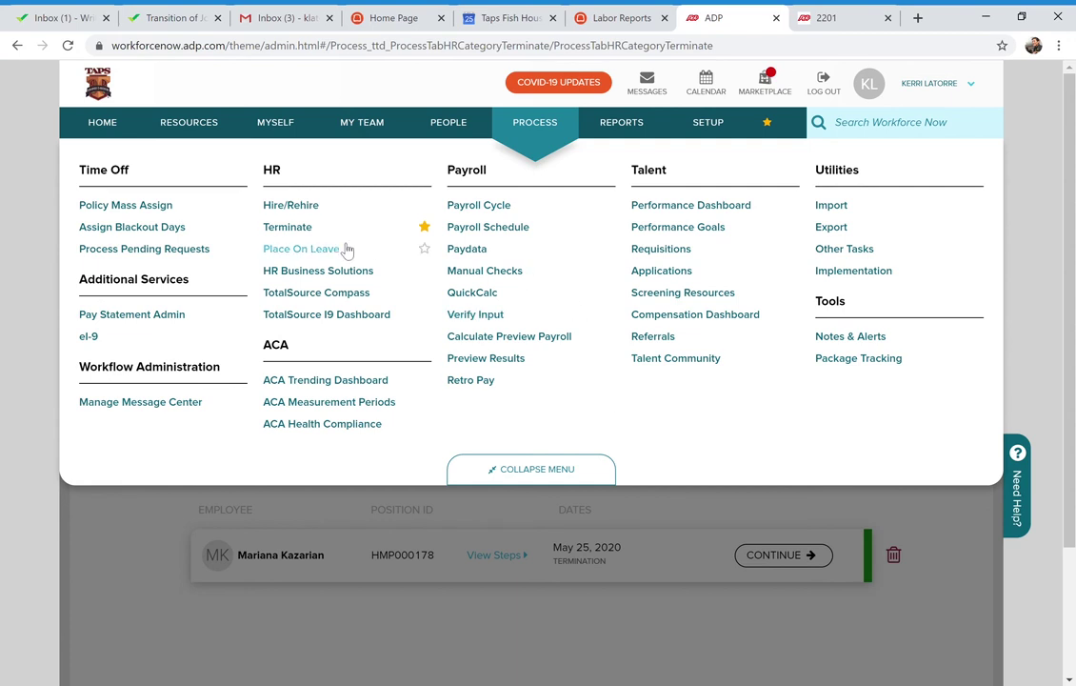
Open the Place On Leave page from Process > HR
left_click(305, 255)
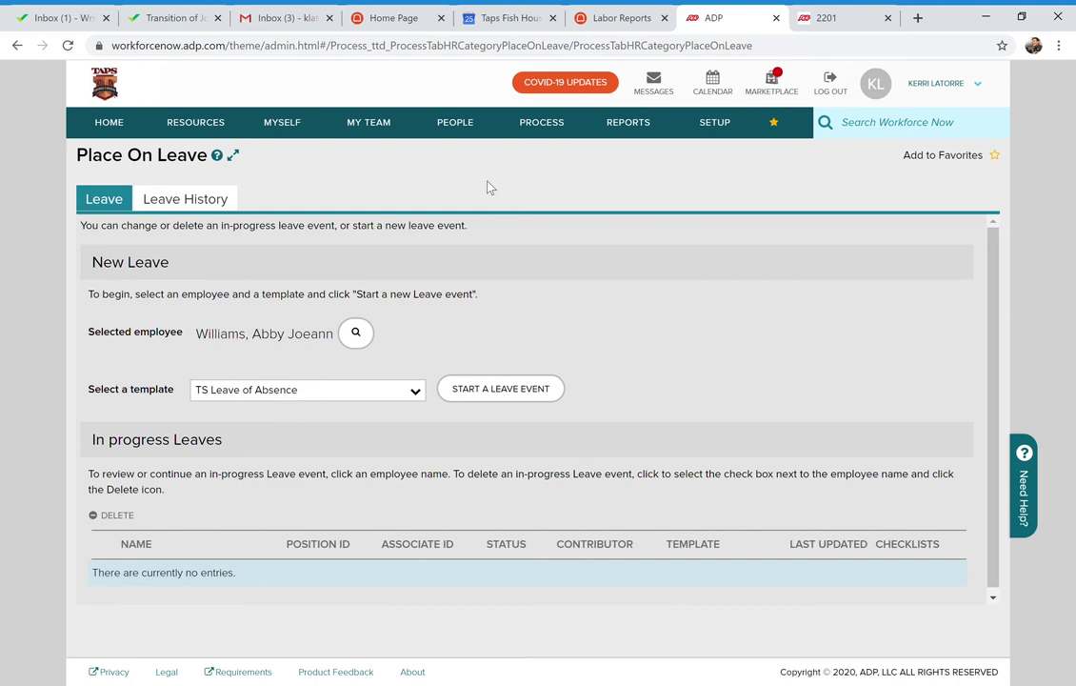
left_click(550, 132)
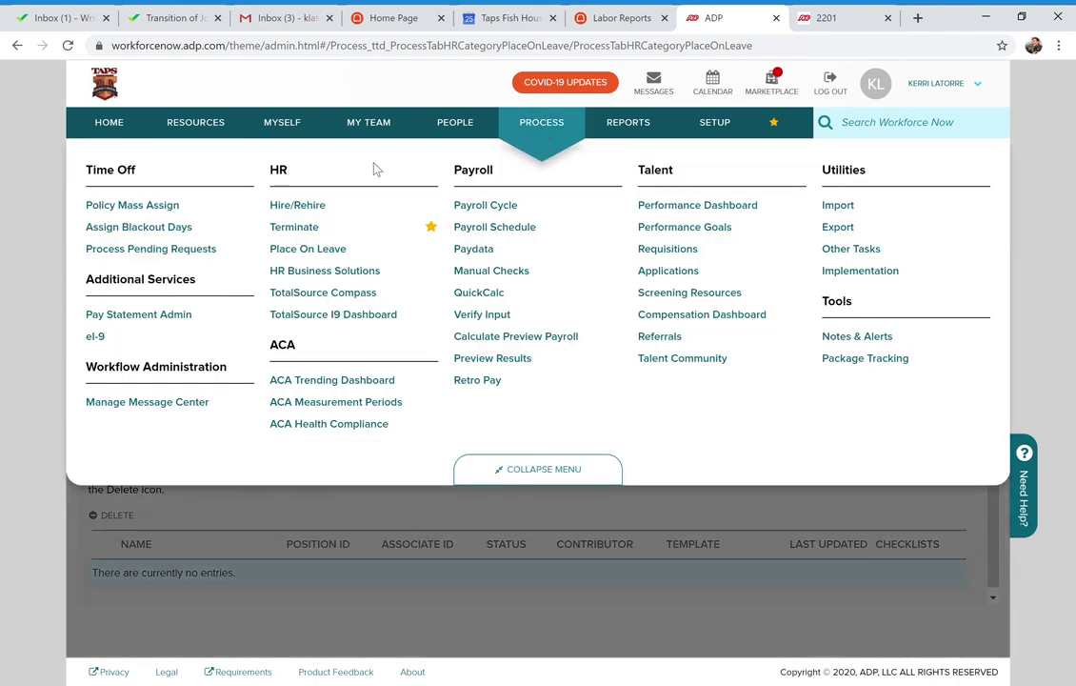
left_click(307, 249)
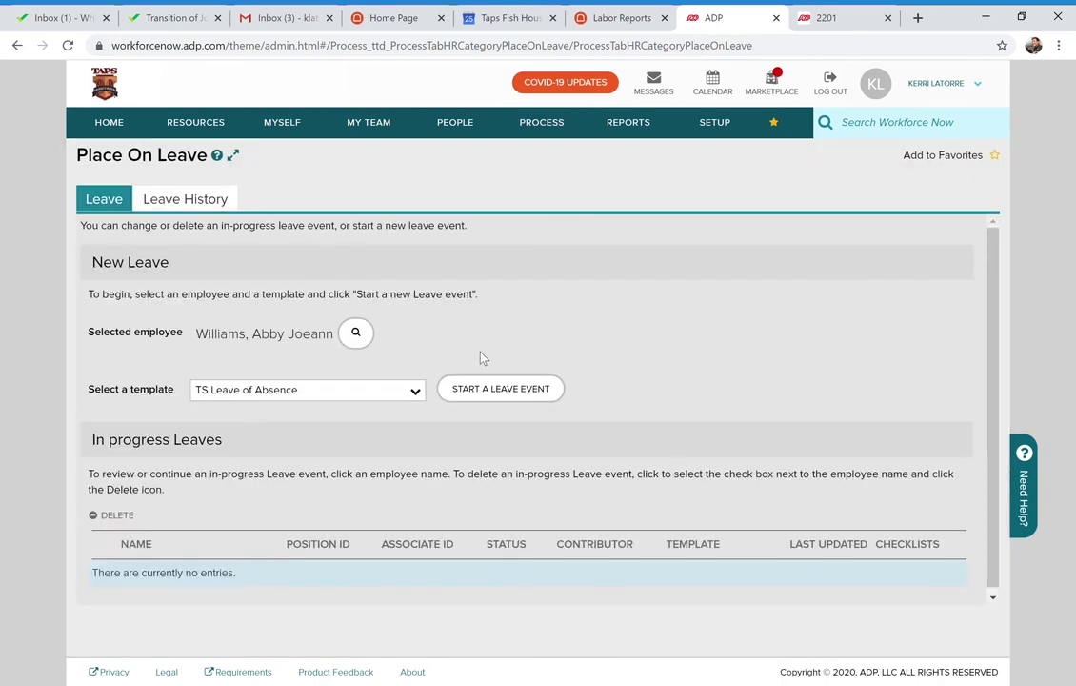
Choose a different employee in Employee Search and start a new TS Leave of Absence event
left_click(359, 336)
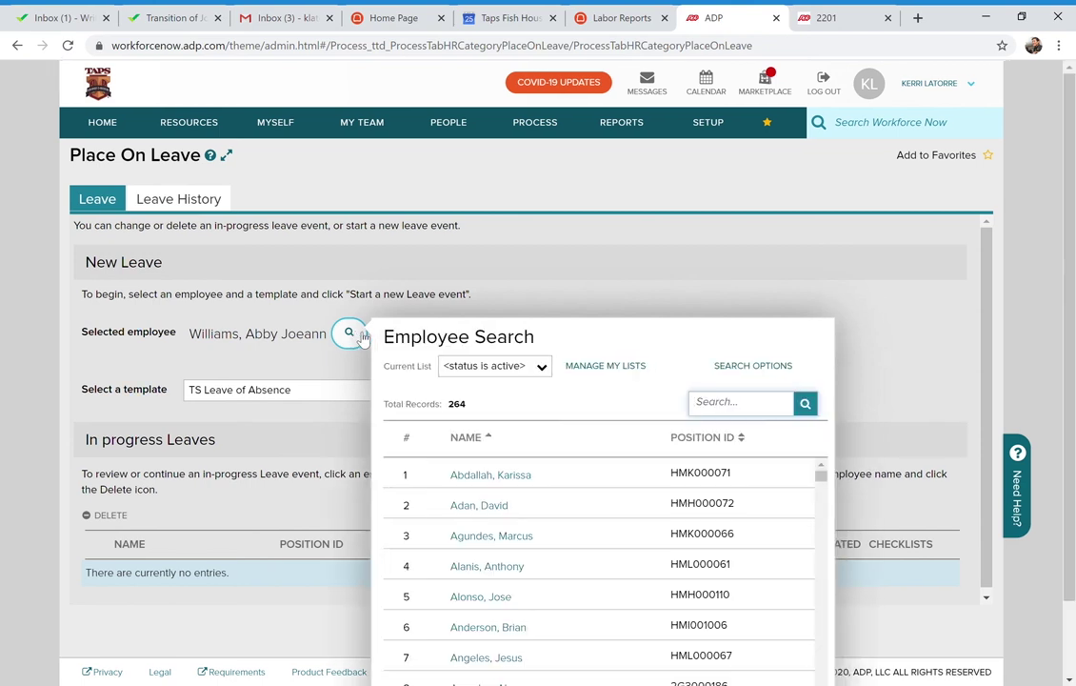
scroll(614, 497, "down", 3)
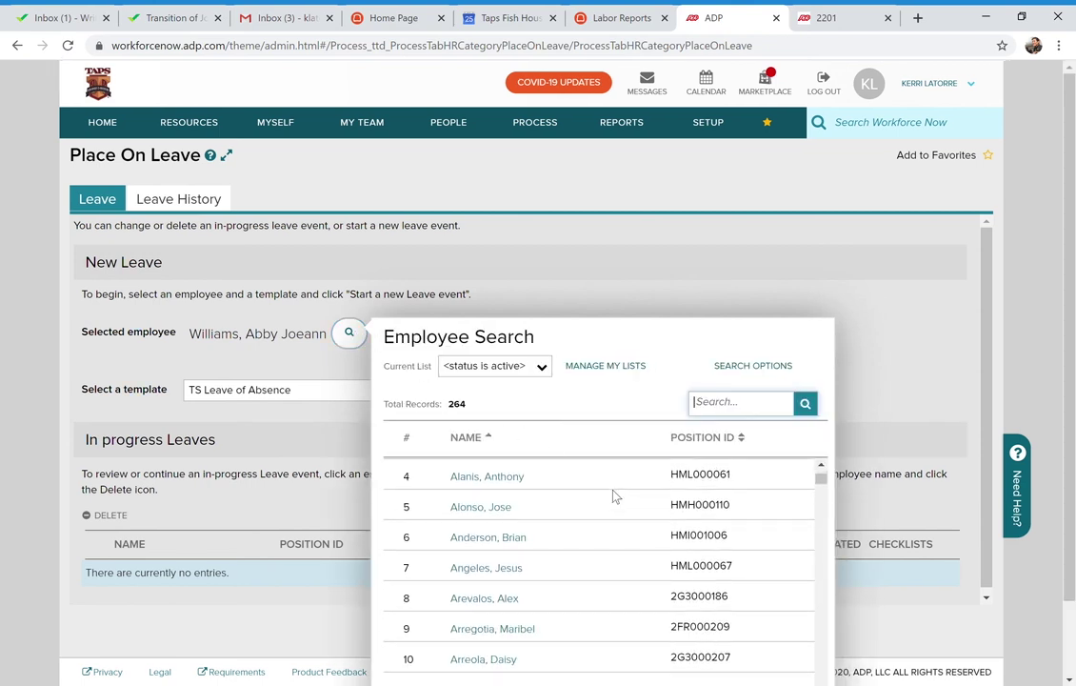
scroll(632, 413, "down", 1)
scroll(631, 411, "down", 1)
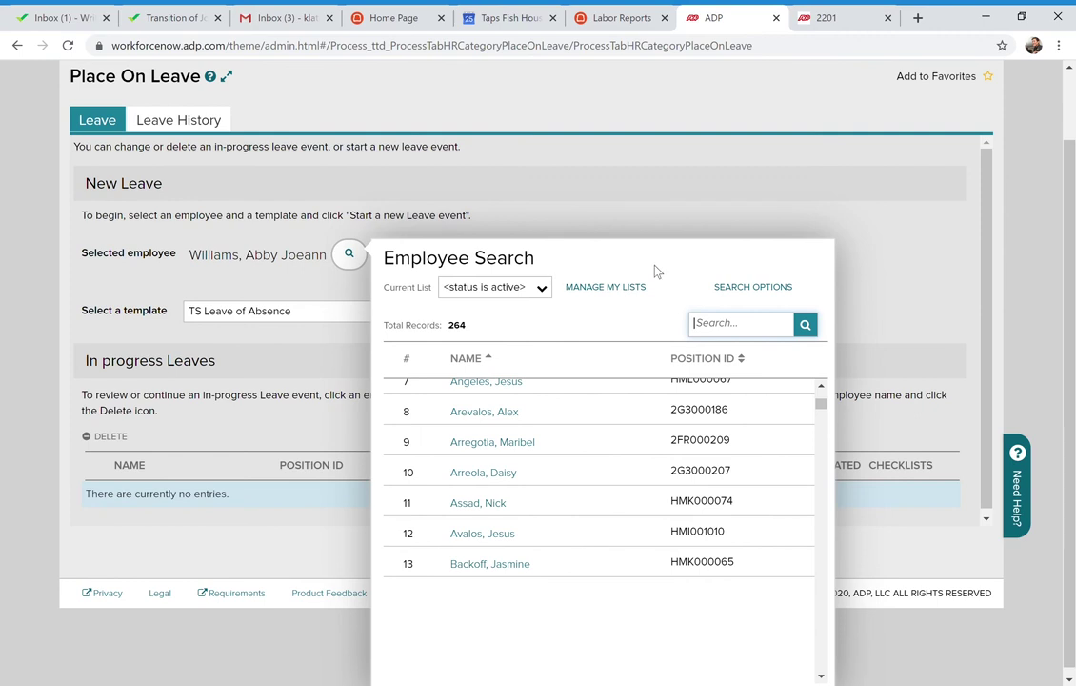
scroll(653, 270, "down", 1)
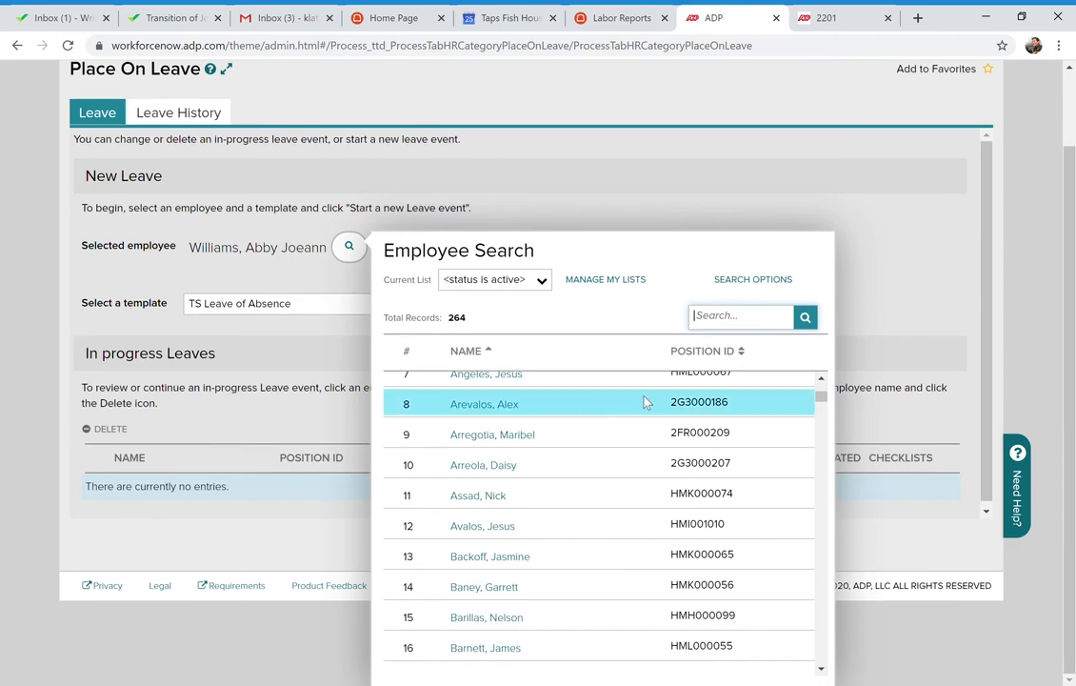
scroll(680, 403, "down", 4)
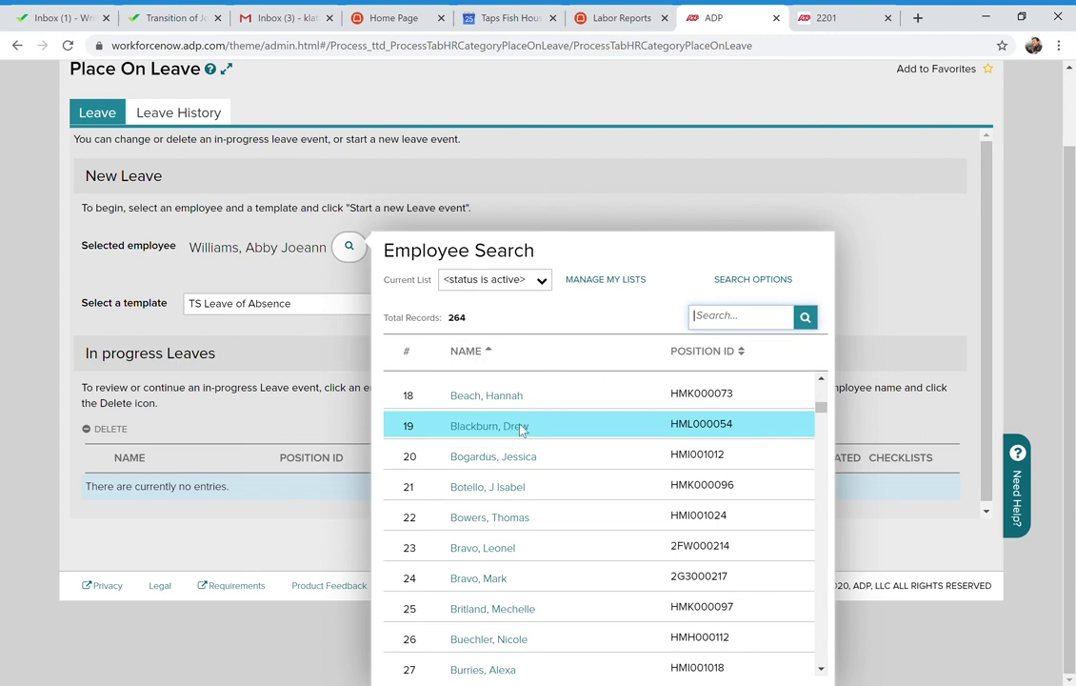
left_click(526, 427)
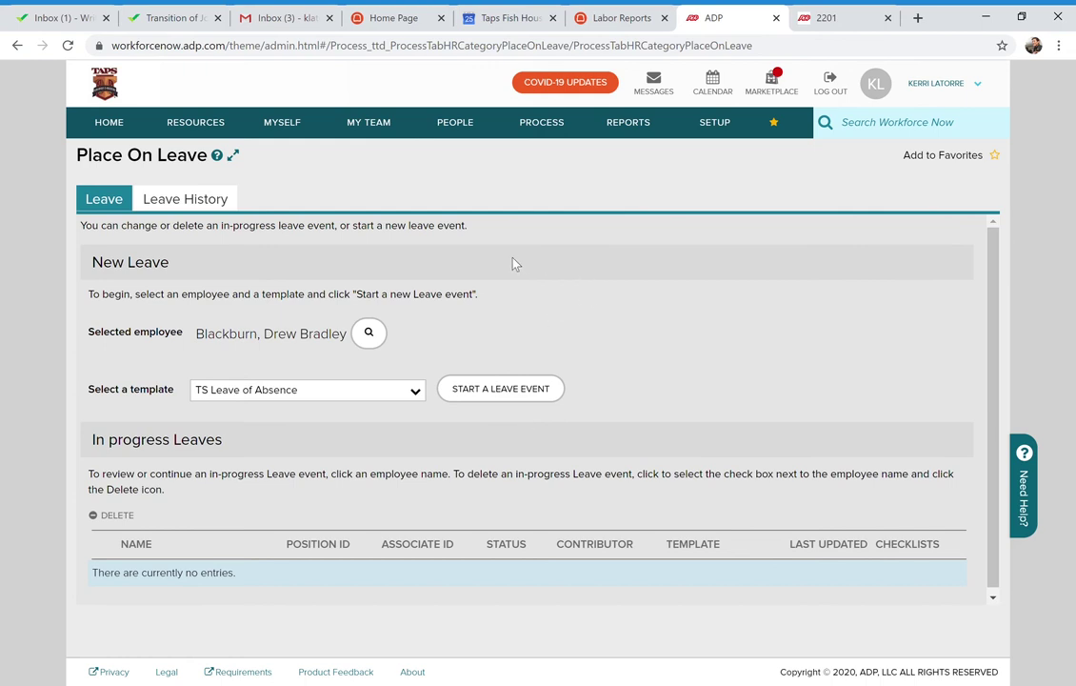
scroll(529, 336, "down", 1)
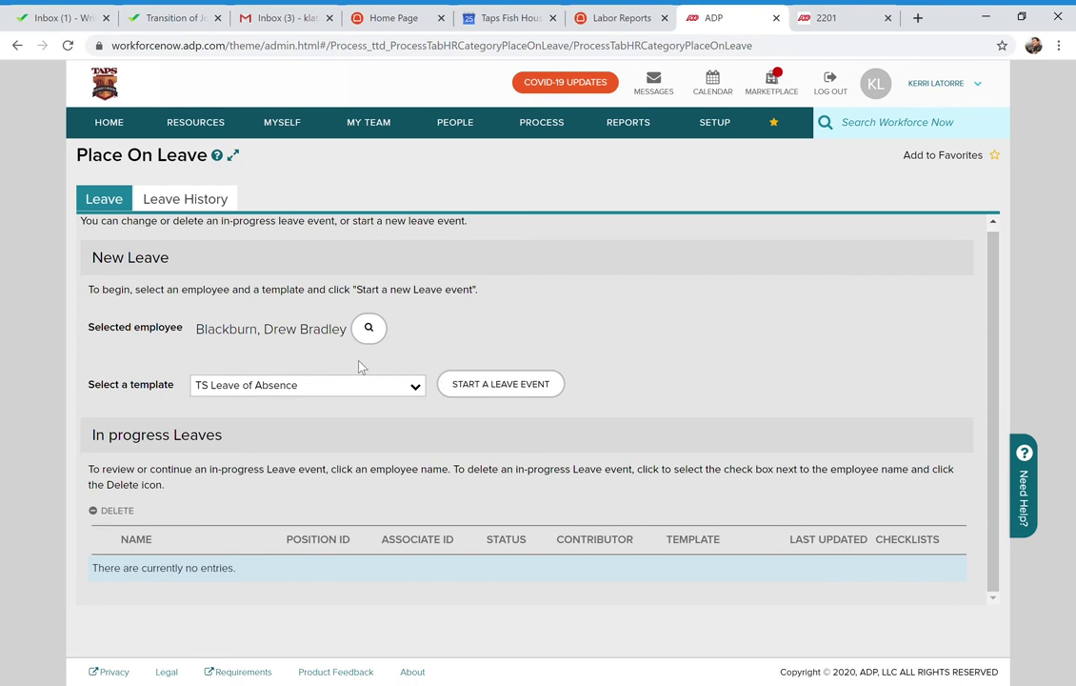
left_click(531, 385)
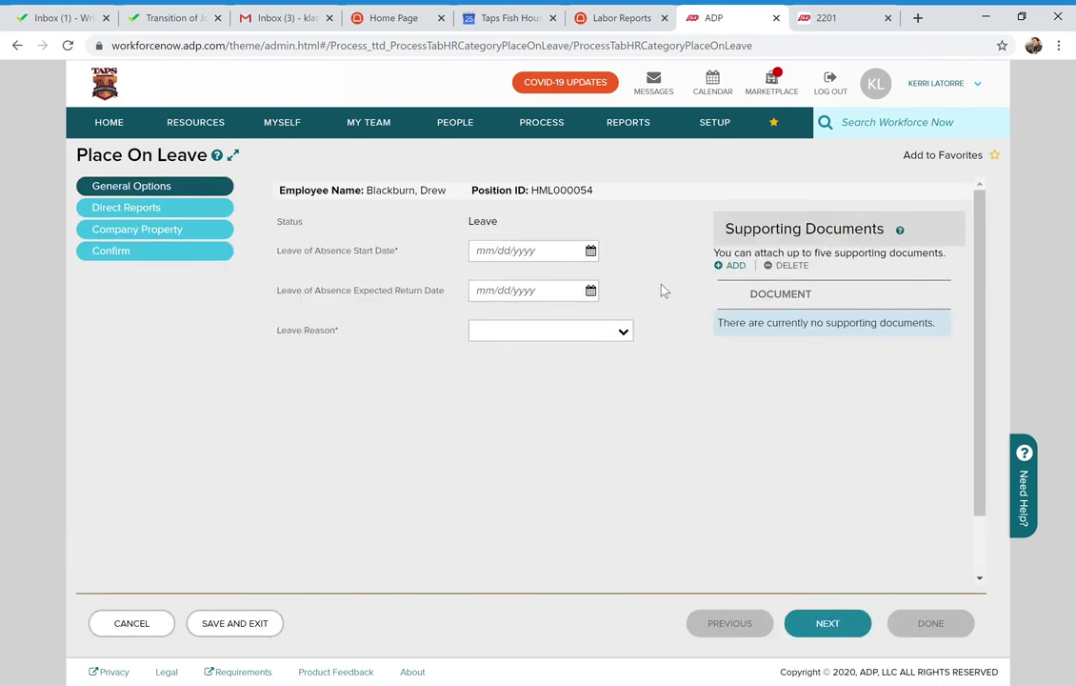
left_click(628, 333)
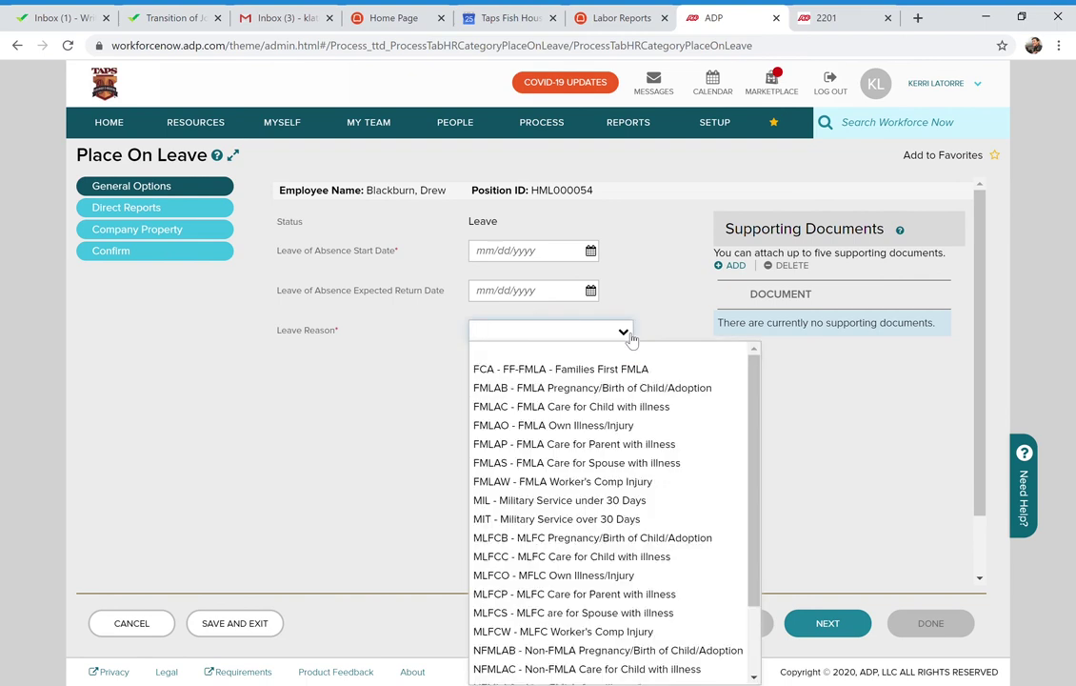
left_click(630, 334)
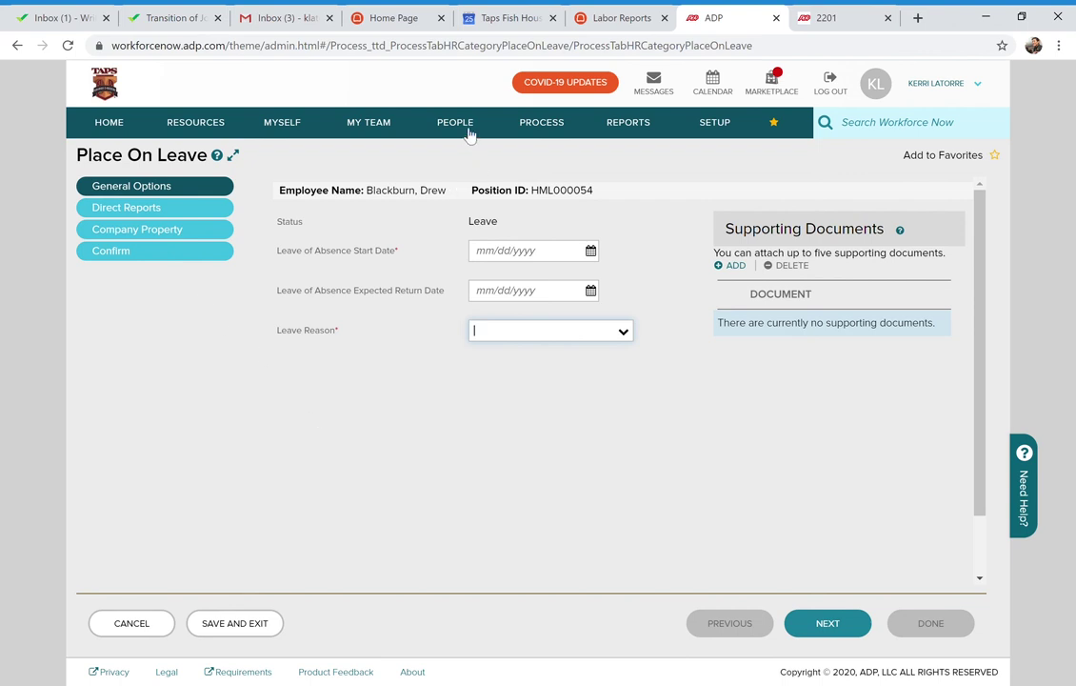
left_click(148, 632)
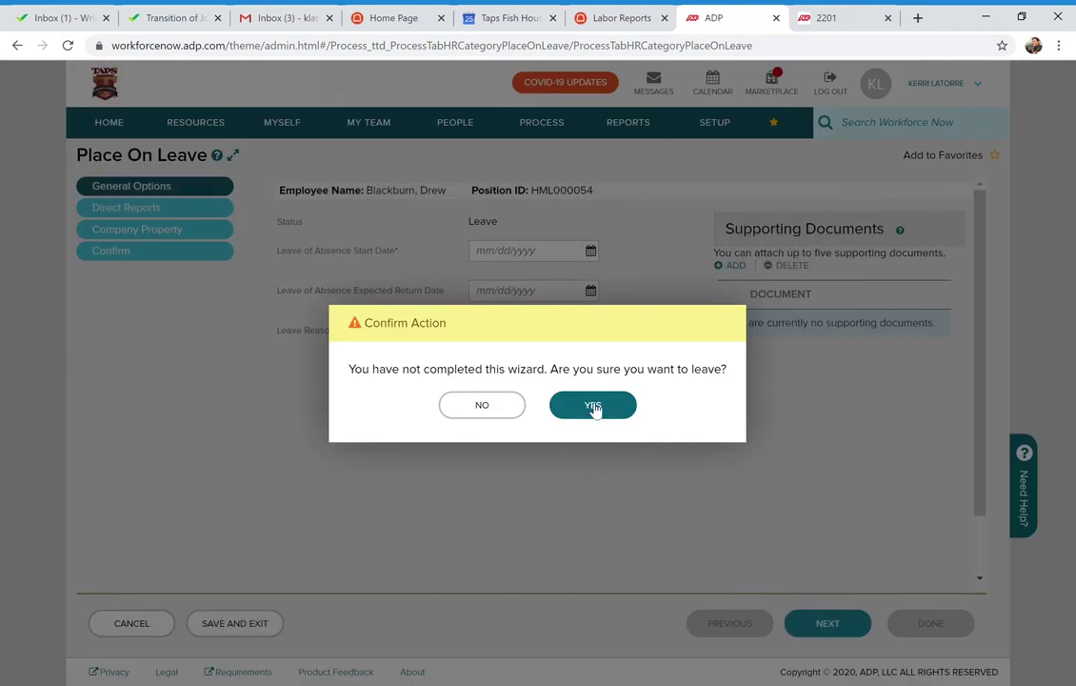
left_click(593, 407)
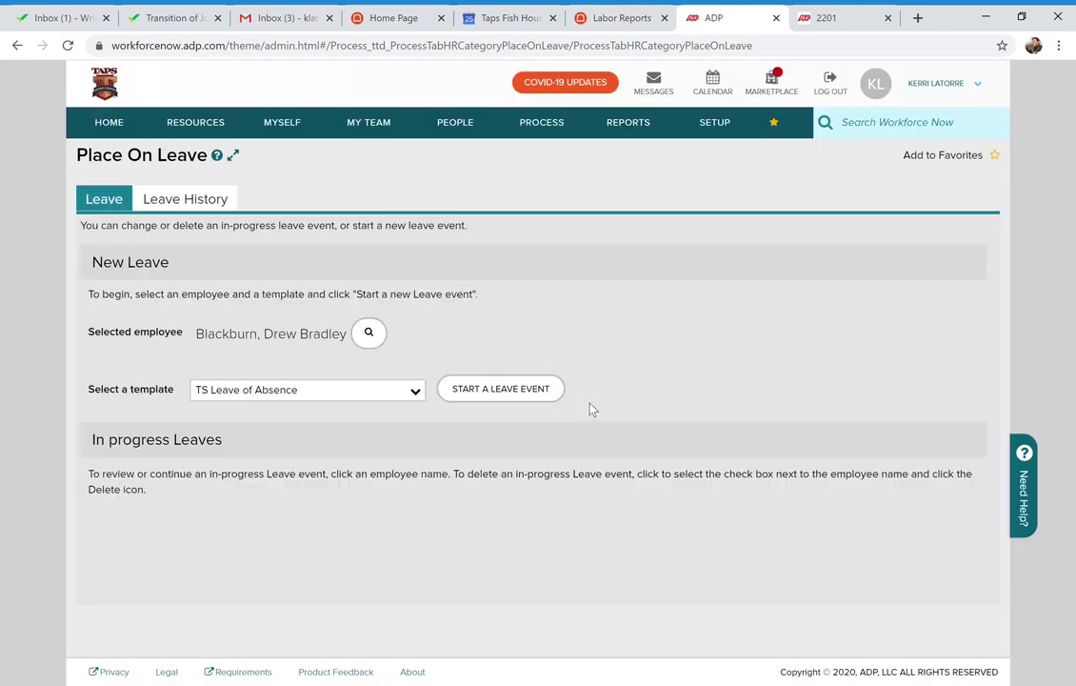
Return home, switch the People menu to compact layout, and show the Process > HR tasks
left_click(112, 126)
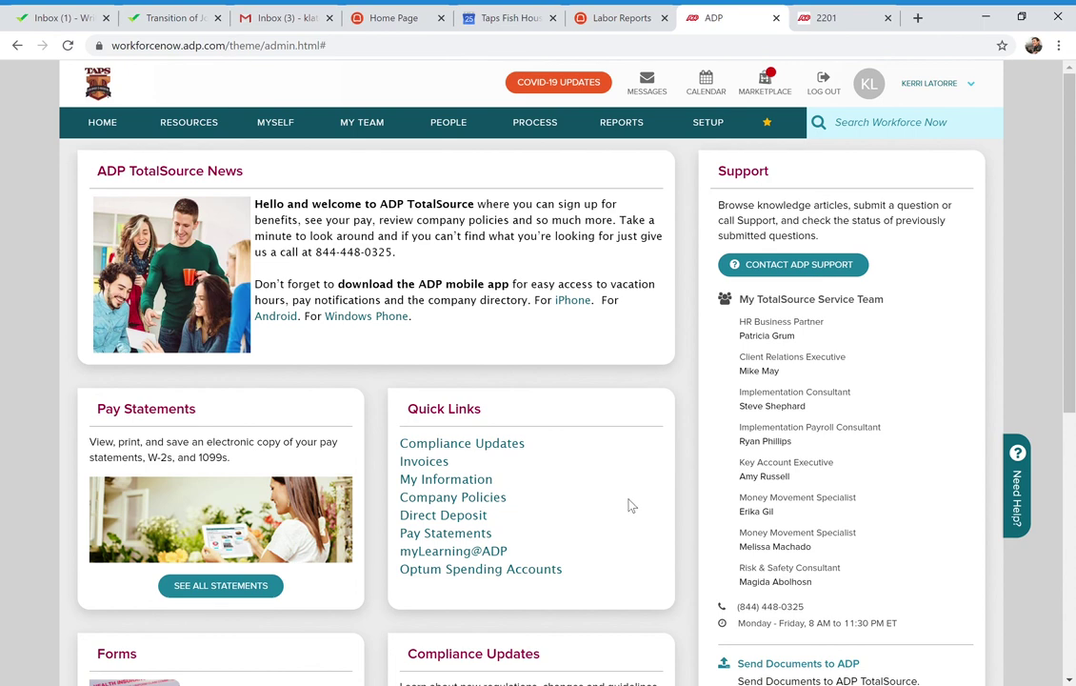
left_click(455, 126)
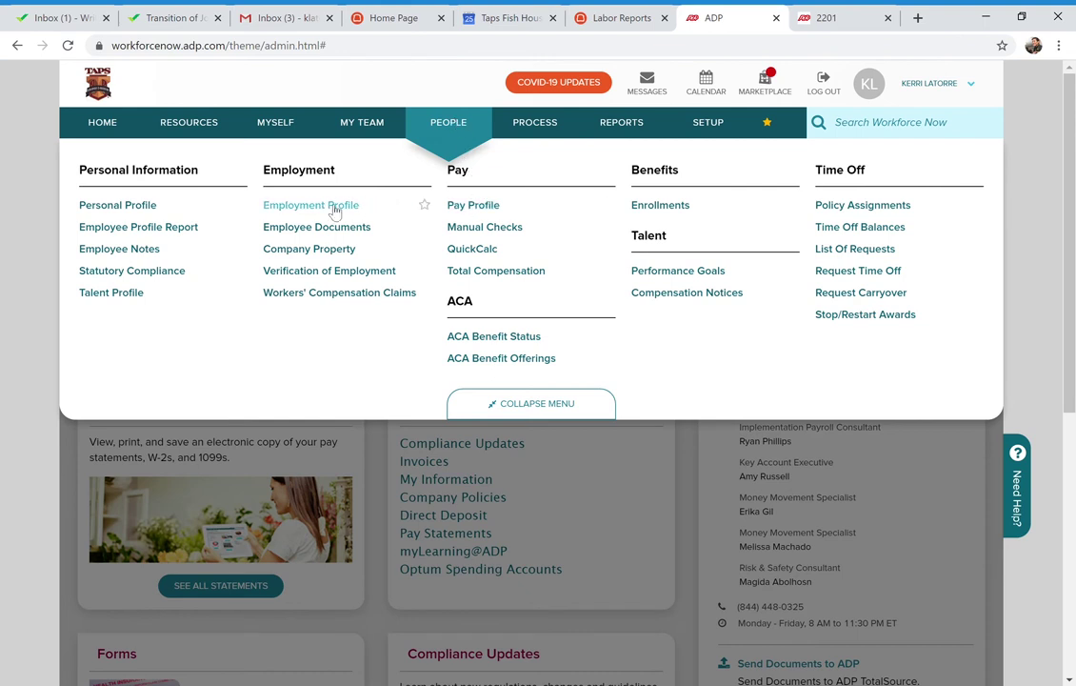
left_click(531, 403)
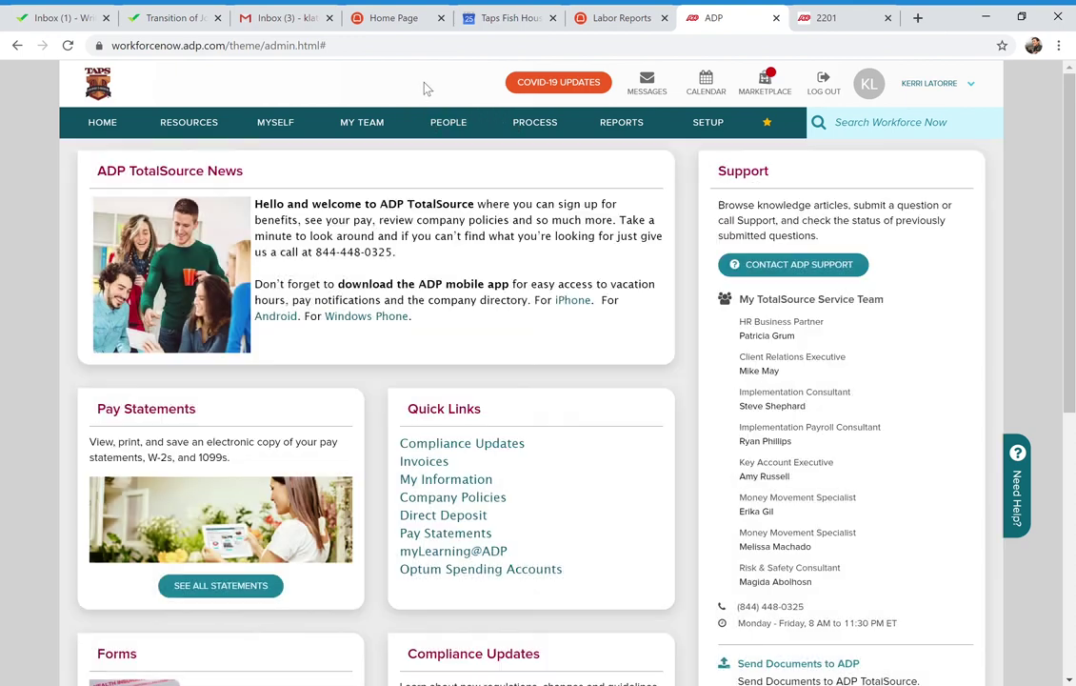
mouse_move(536, 130)
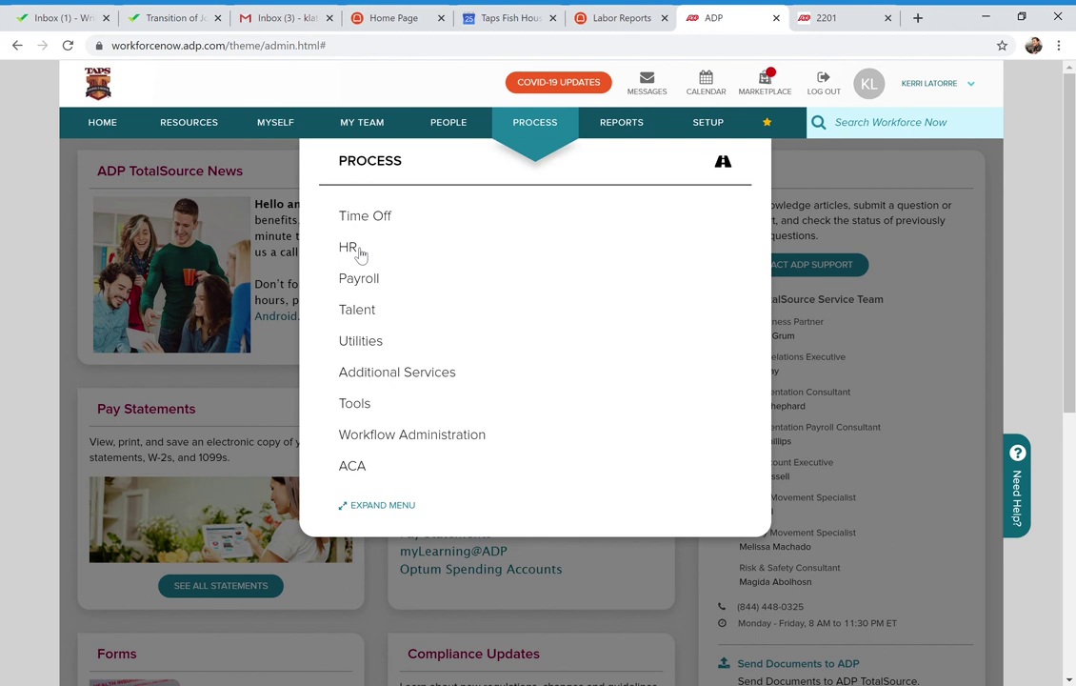
mouse_move(360, 252)
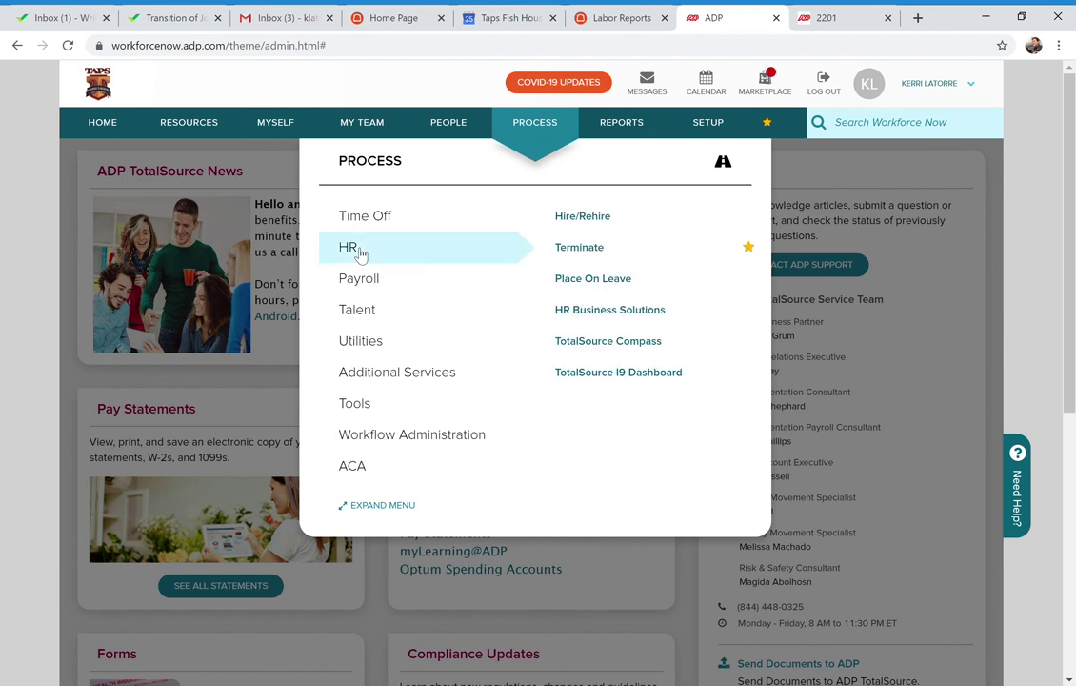
View Hire/Rehire's TS New Hire (System) template, dismiss the help popup, and return home
left_click(578, 217)
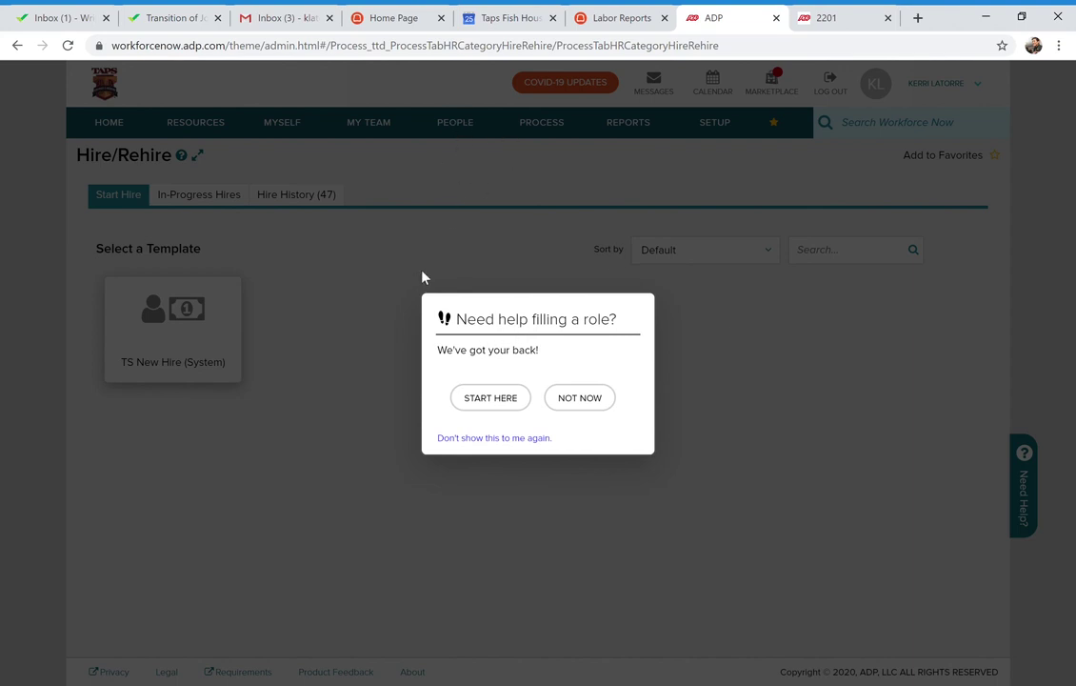
left_click(600, 397)
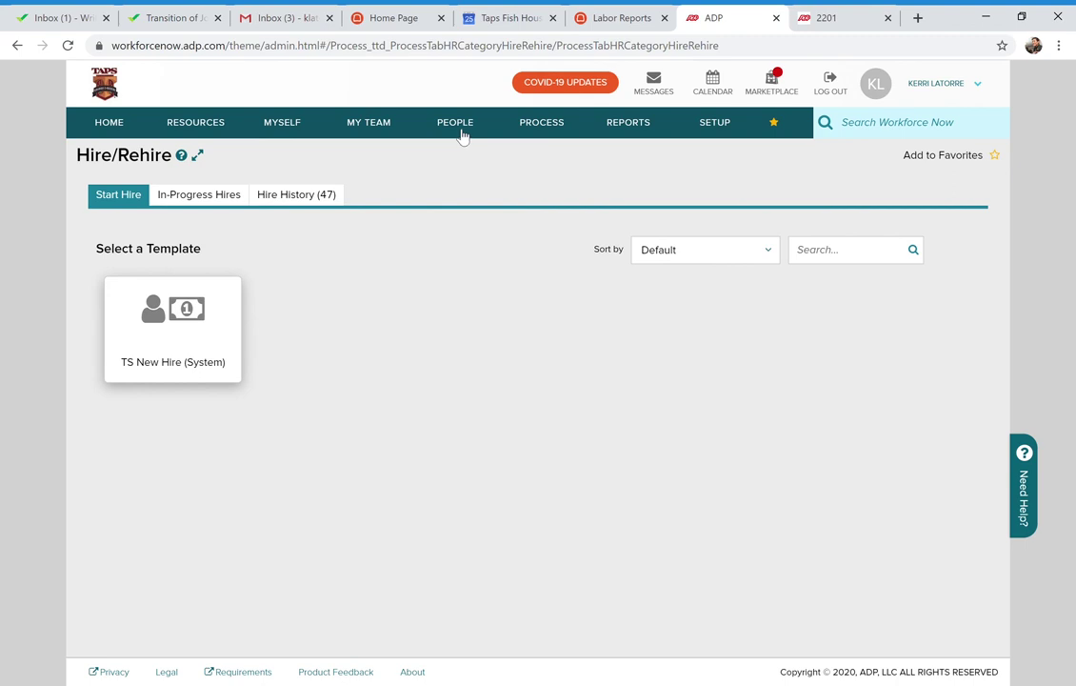
left_click(121, 130)
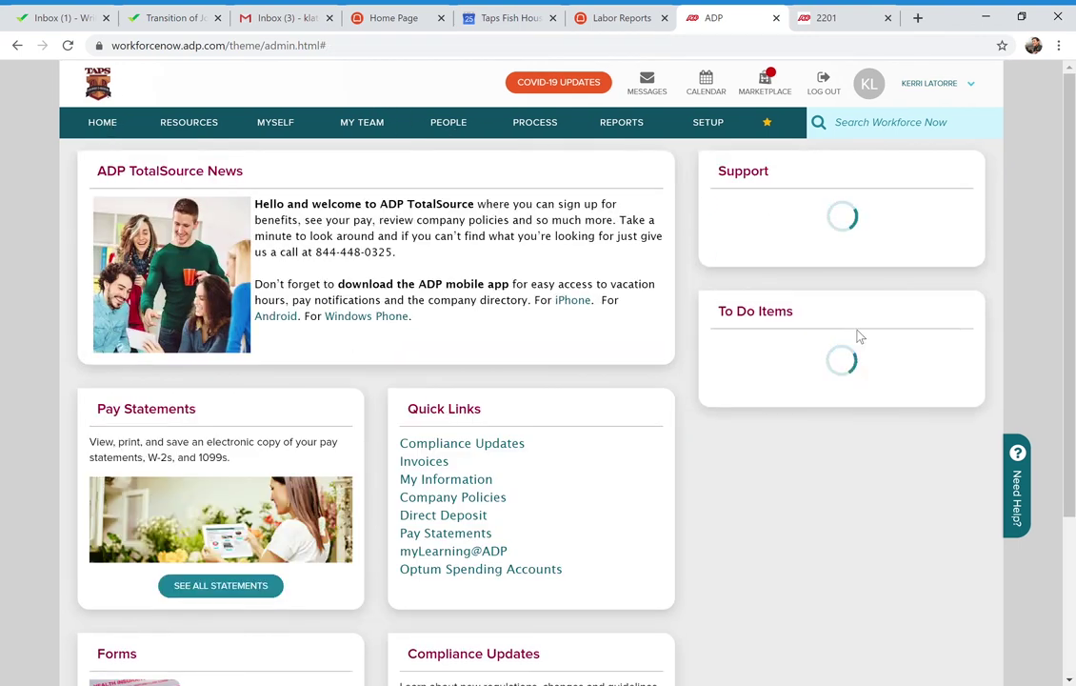